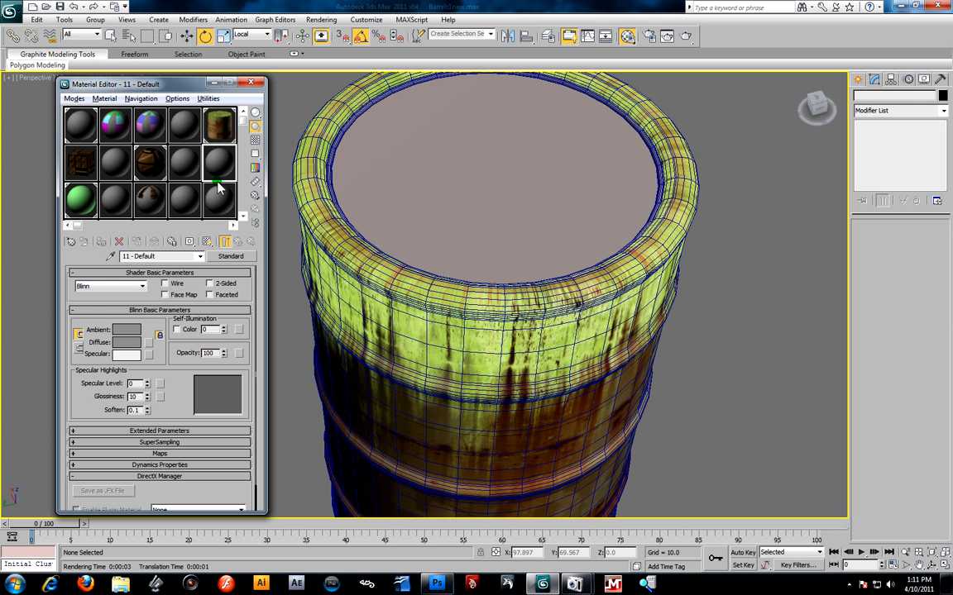
Convert the Oil Drum 2 material to Multi/Sub-Object, keeping the old material as a sub-material
{"action": "left_click", "coordinate": [220, 133]}
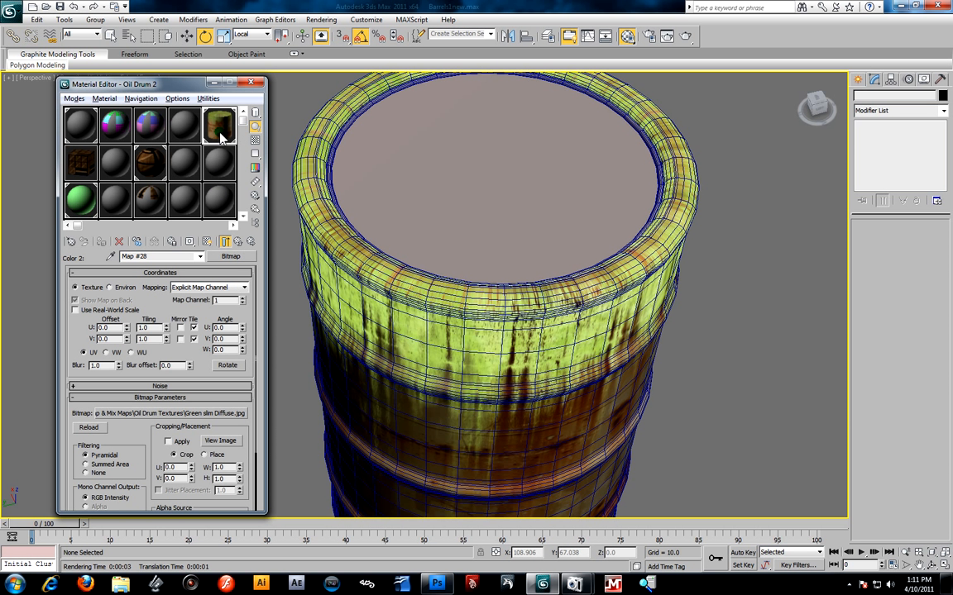
{"action": "left_click", "coordinate": [240, 243]}
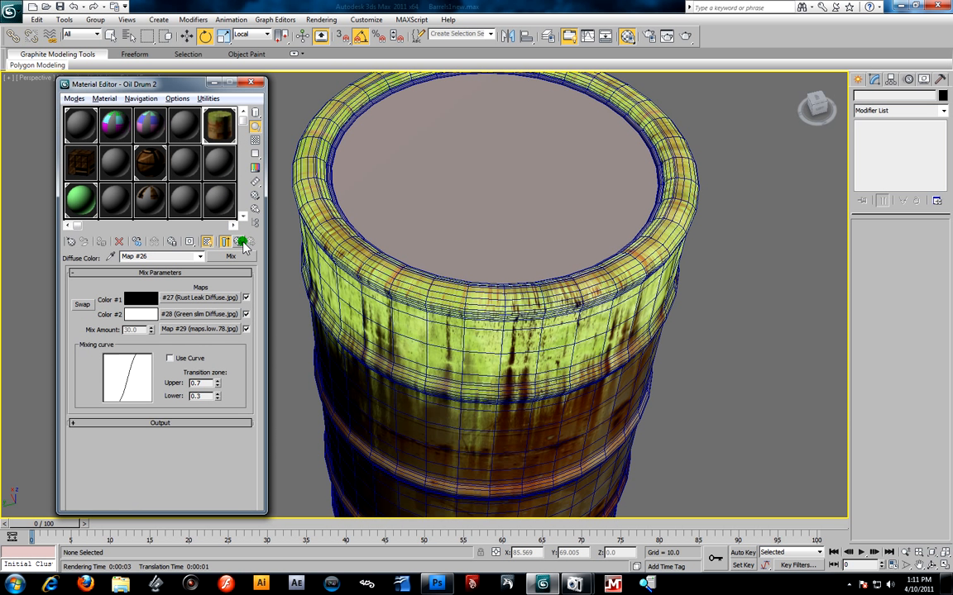
{"action": "left_click", "coordinate": [241, 243]}
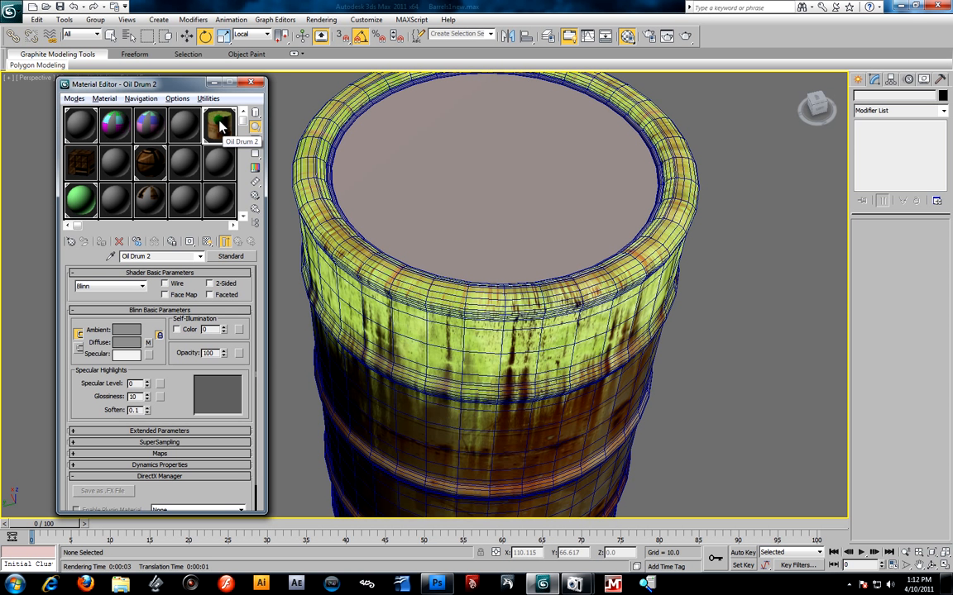
{"action": "left_click", "coordinate": [230, 257]}
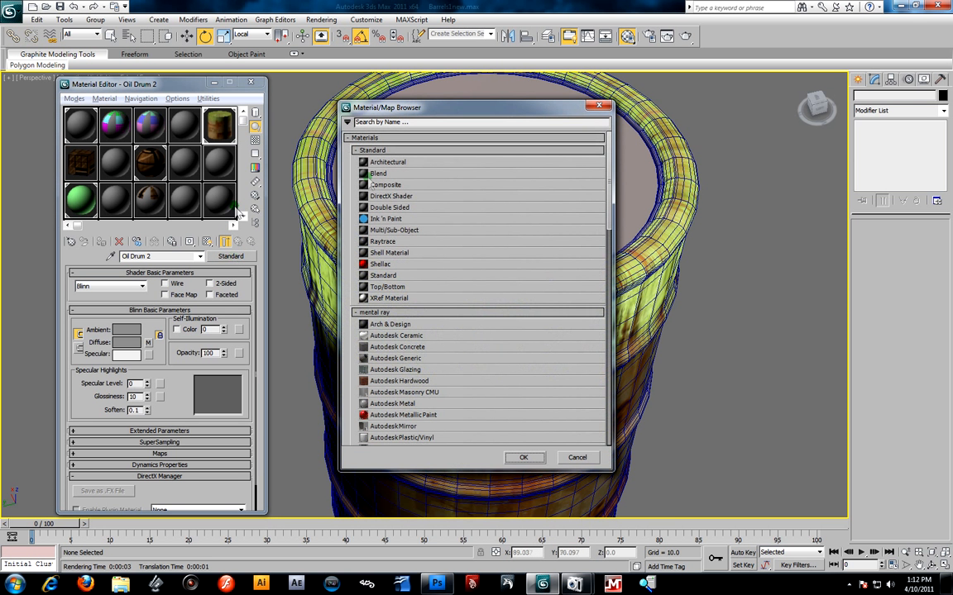
{"action": "double_click", "coordinate": [392, 230]}
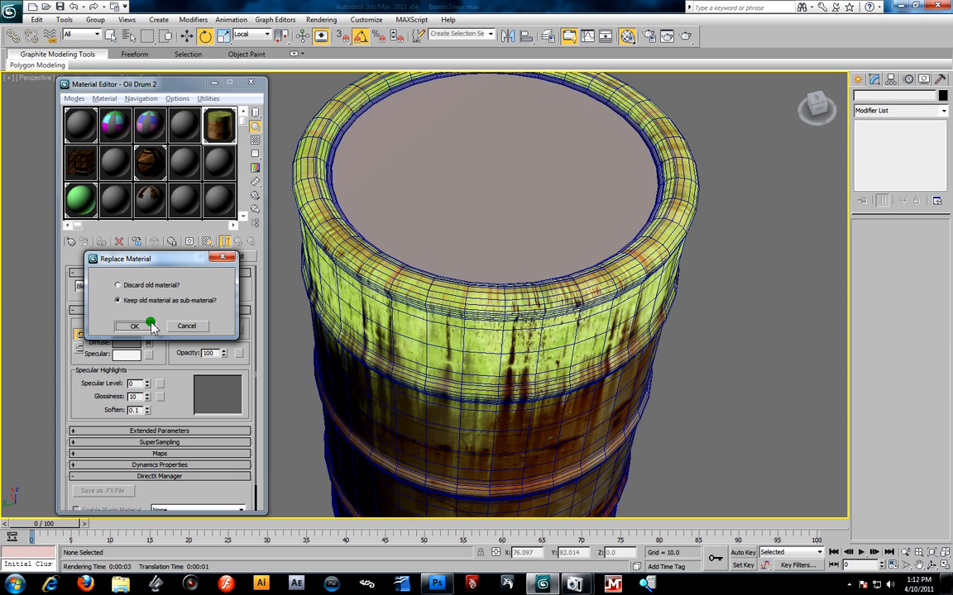
{"action": "left_click", "coordinate": [151, 325]}
{"action": "left_click_drag", "start_coordinate": [81, 334], "coordinate": [130, 335]}
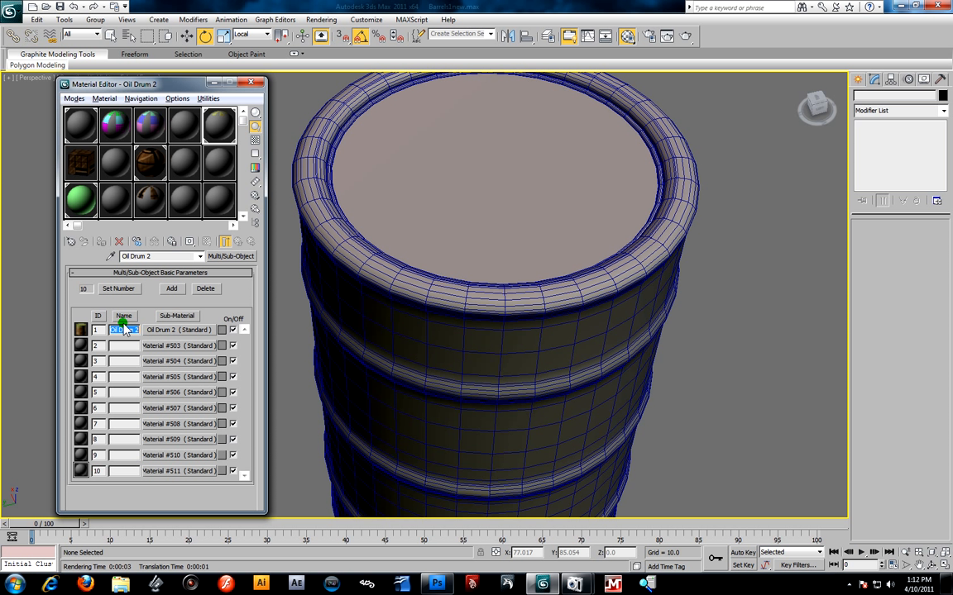
{"action": "left_click_drag", "start_coordinate": [124, 329], "coordinate": [126, 330]}
Select all polygons of the barrel body and assign the Oil Drum 2 sub-material with ID 1 to them
{"action": "middle_click_drag", "start_coordinate": [475, 337], "coordinate": [464, 318], "text": "alt"}
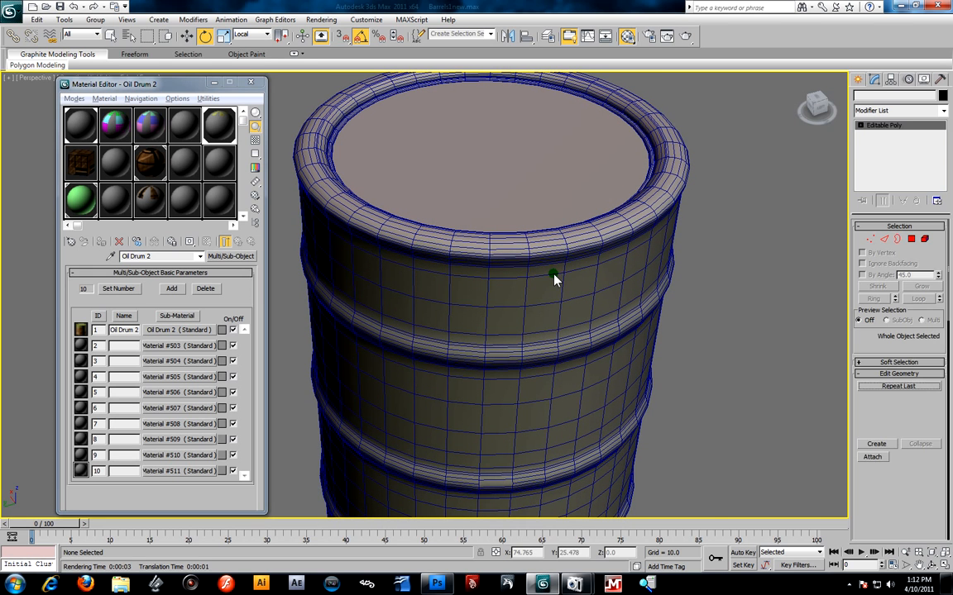
{"action": "left_click", "coordinate": [553, 276]}
{"action": "left_click", "coordinate": [860, 126]}
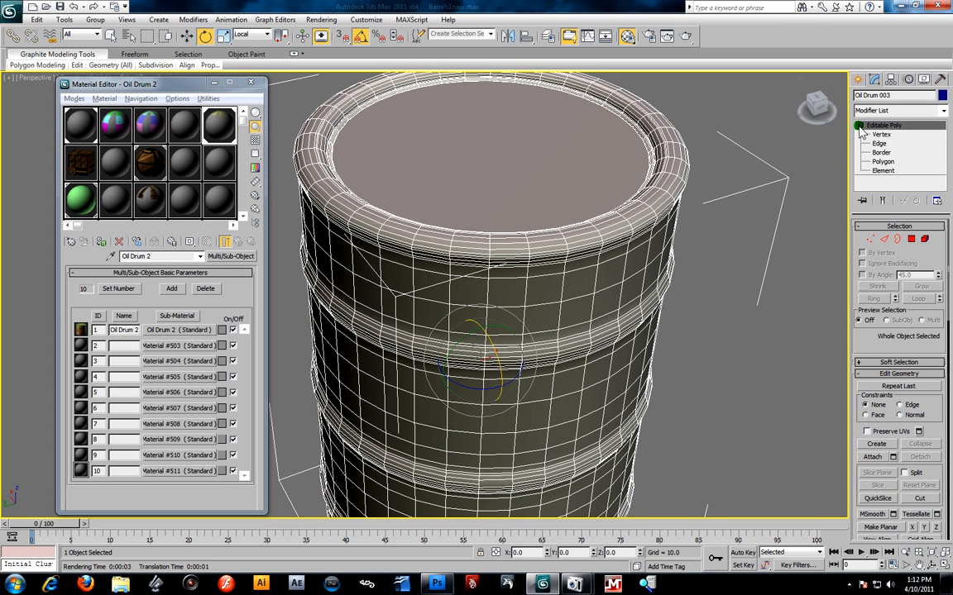
{"action": "key", "text": "4"}
{"action": "key", "text": "ctrl+a"}
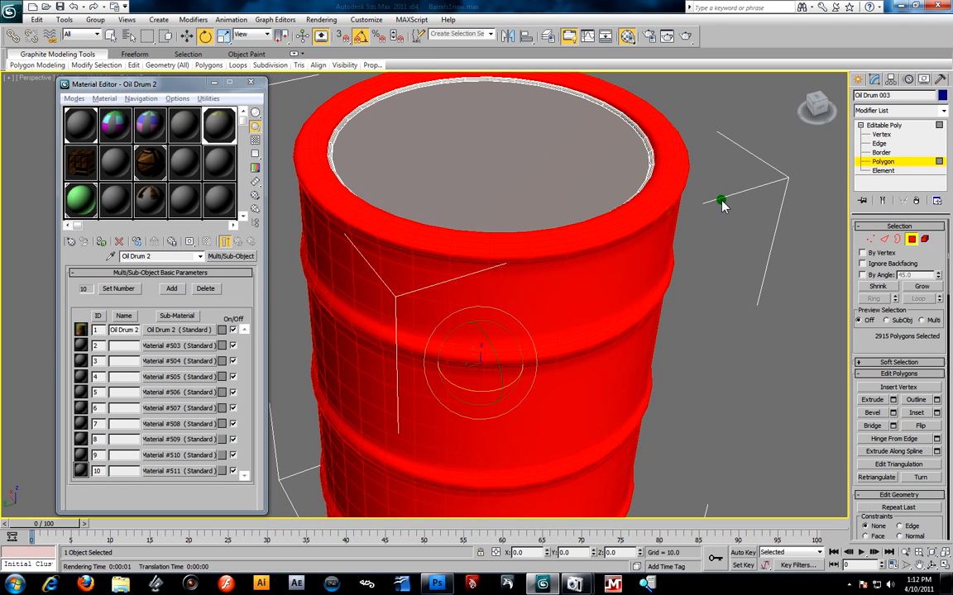
{"action": "middle_click_drag", "start_coordinate": [670, 235], "coordinate": [682, 242], "text": "alt"}
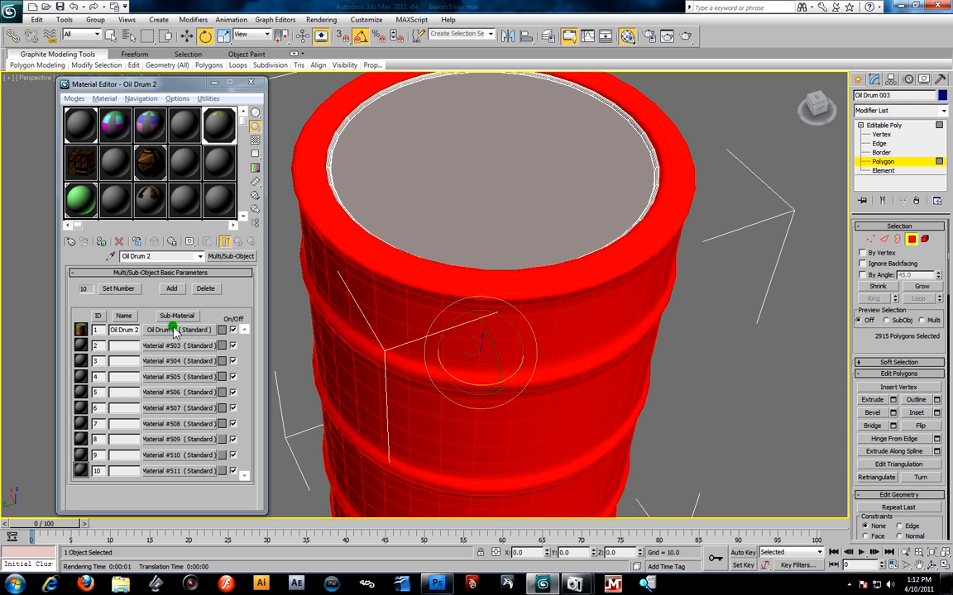
{"action": "left_click_drag", "start_coordinate": [173, 334], "coordinate": [478, 354]}
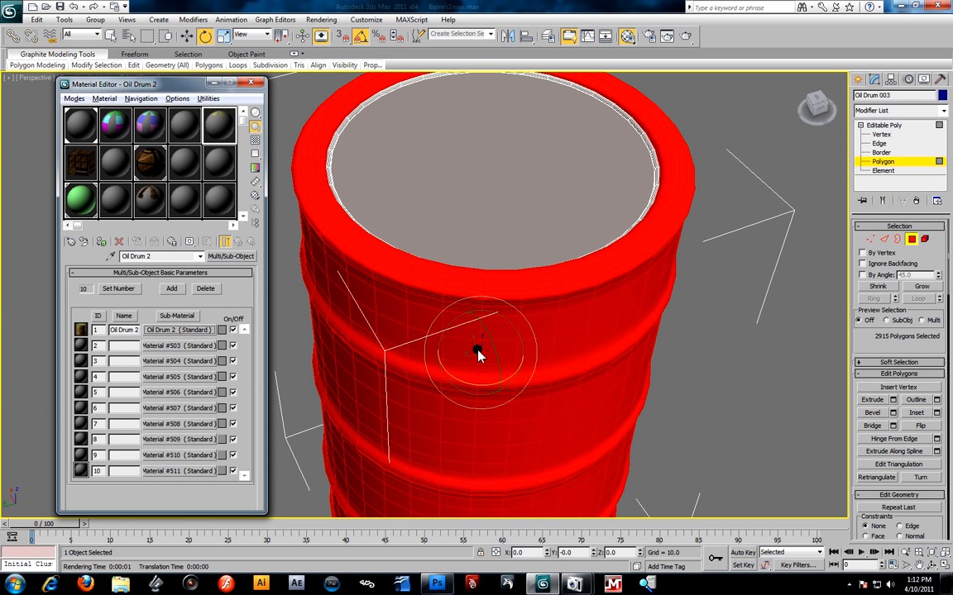
Show the Oil Drum 2 sub-material's map in the viewport and clear the polygon selection
{"action": "left_click", "coordinate": [196, 331]}
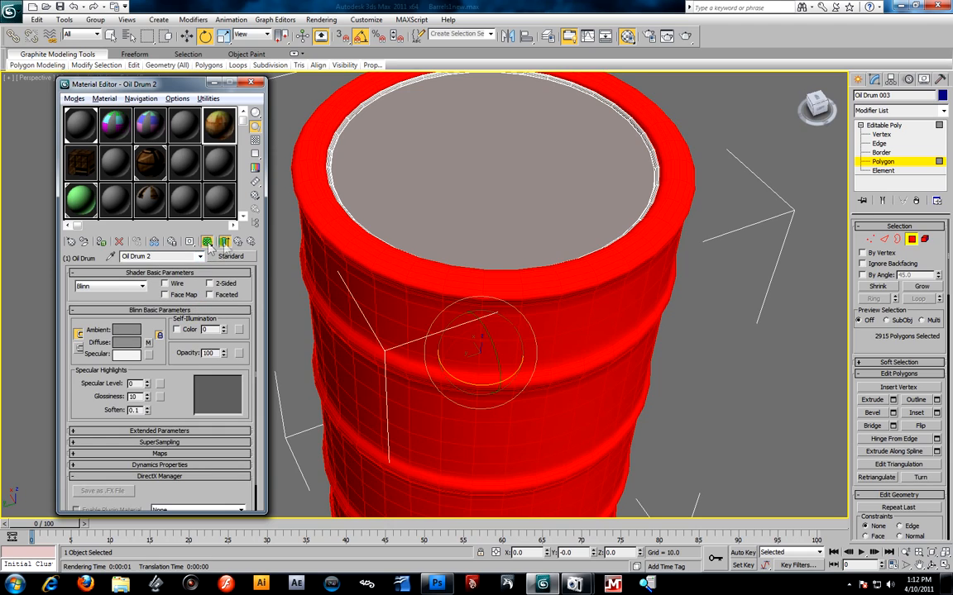
{"action": "left_click", "coordinate": [207, 241]}
{"action": "left_click", "coordinate": [224, 241]}
{"action": "mouse_move", "coordinate": [630, 416]}
{"action": "middle_mouse_down", "text": "alt"}
{"action": "mouse_move", "coordinate": [621, 361]}
{"action": "mouse_move", "coordinate": [589, 393]}
{"action": "mouse_move", "coordinate": [612, 413]}
{"action": "mouse_move", "coordinate": [645, 410]}
{"action": "middle_mouse_up", "text": "alt"}
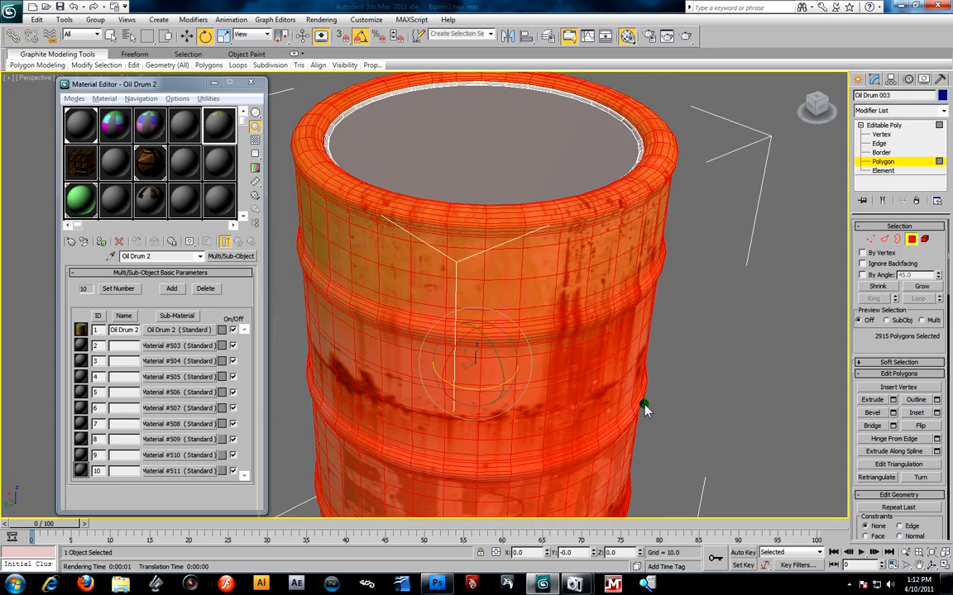
{"action": "left_click", "coordinate": [699, 360]}
{"action": "middle_click_drag", "start_coordinate": [698, 360], "coordinate": [478, 291], "text": "alt"}
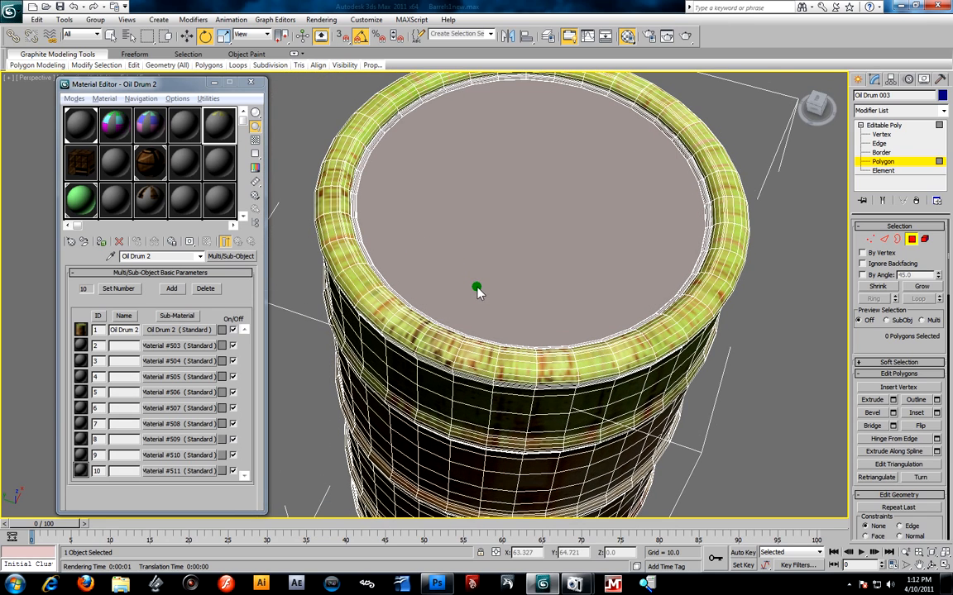
Name the sub-material with ID 2 "Top Oil Drum 2"
{"action": "left_click", "coordinate": [118, 347]}
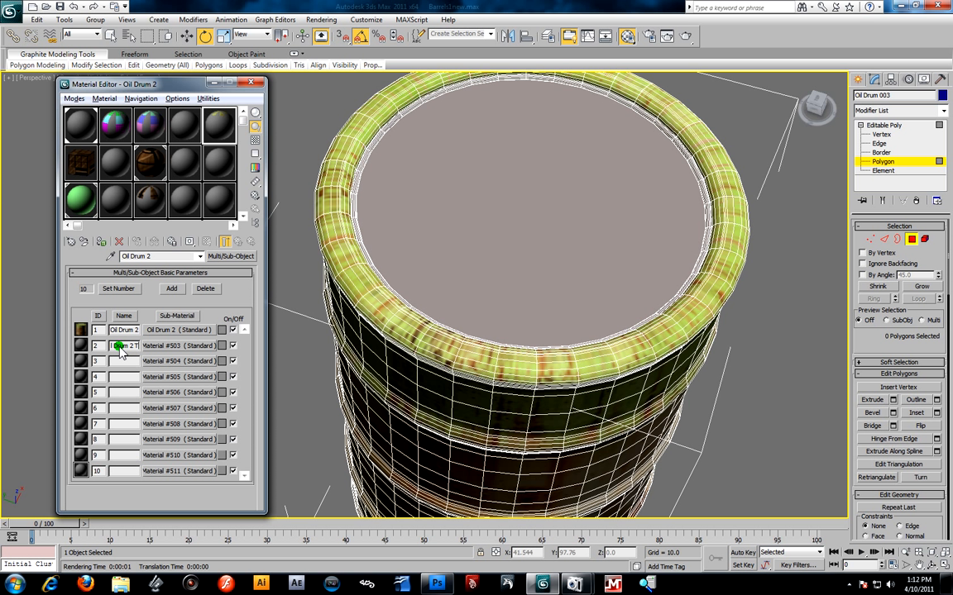
{"action": "left_click_drag", "start_coordinate": [120, 350], "coordinate": [136, 348]}
{"action": "left_click", "coordinate": [132, 348]}
{"action": "key", "text": "Home"}
{"action": "type", "text": "Top"}
Select the drum's flat top polygon and grow the selection seven times out to the inner rim
{"action": "left_click", "coordinate": [538, 258]}
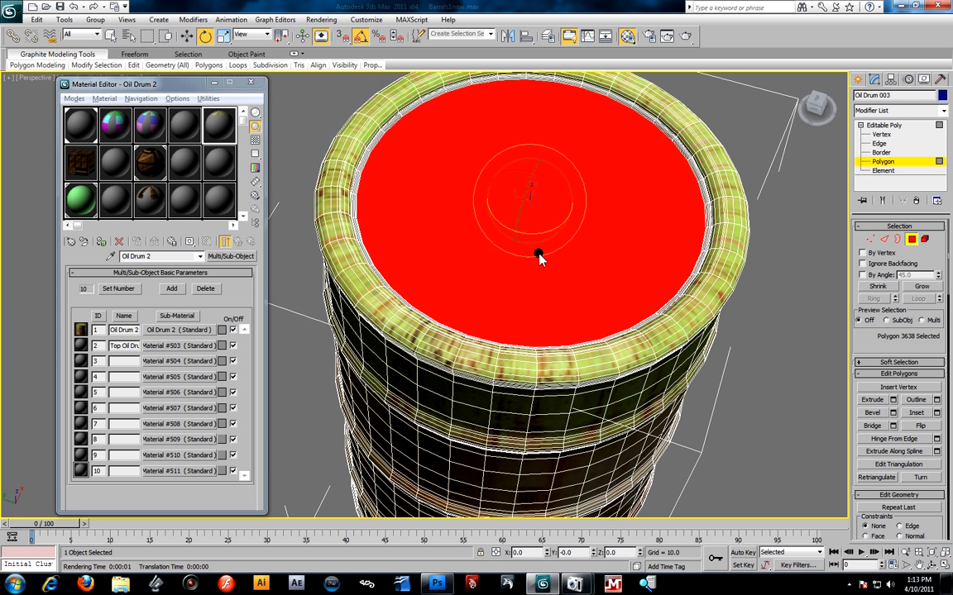
{"action": "left_click", "coordinate": [918, 288]}
{"action": "left_click", "coordinate": [918, 288]}
{"action": "left_click", "coordinate": [918, 287]}
{"action": "left_click", "coordinate": [918, 287]}
{"action": "left_click", "coordinate": [918, 287]}
{"action": "left_click", "coordinate": [918, 287]}
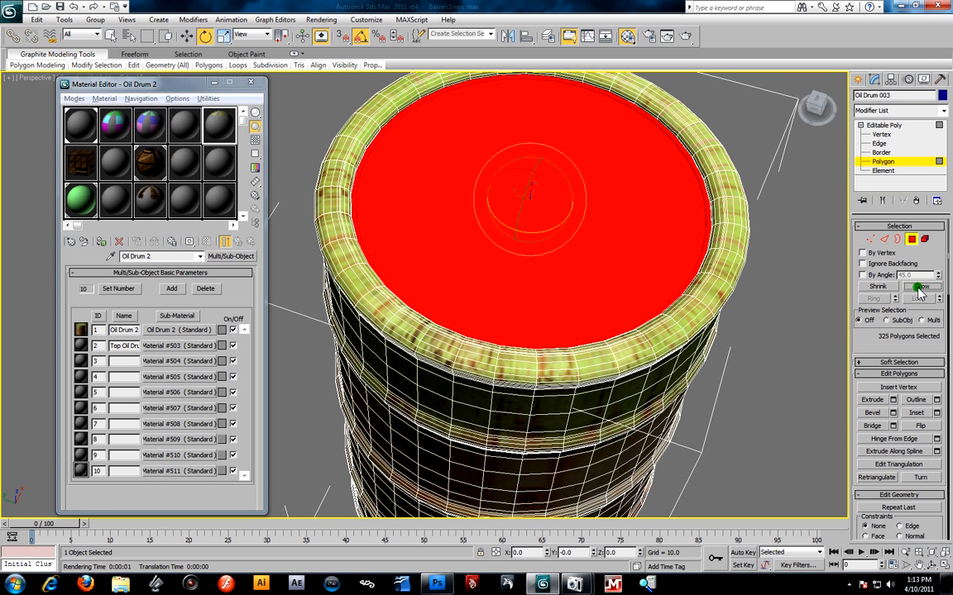
{"action": "left_click", "coordinate": [920, 288]}
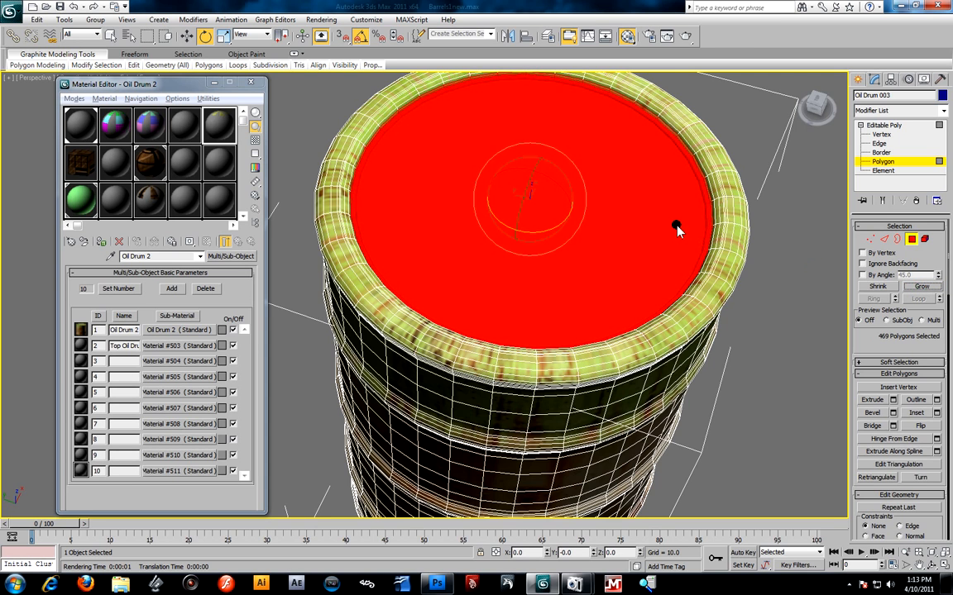
Shrink the drum top's polygon selection by one ring at the inner rim
{"action": "scroll", "coordinate": [659, 241], "scroll_direction": "up", "scroll_amount": 5}
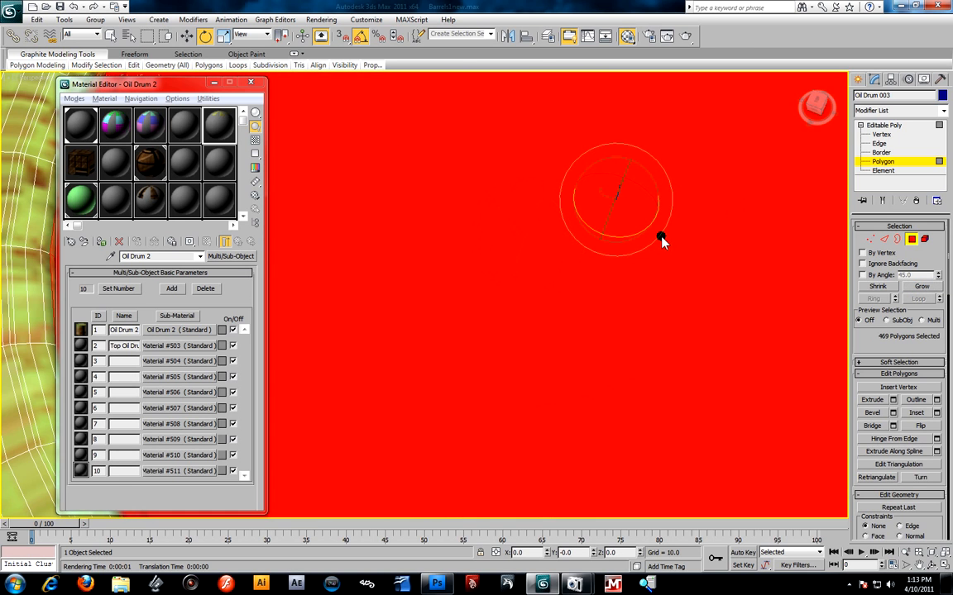
{"action": "scroll", "coordinate": [380, 395], "scroll_direction": "down", "scroll_amount": 4}
{"action": "scroll", "coordinate": [487, 283], "scroll_direction": "up", "scroll_amount": 3}
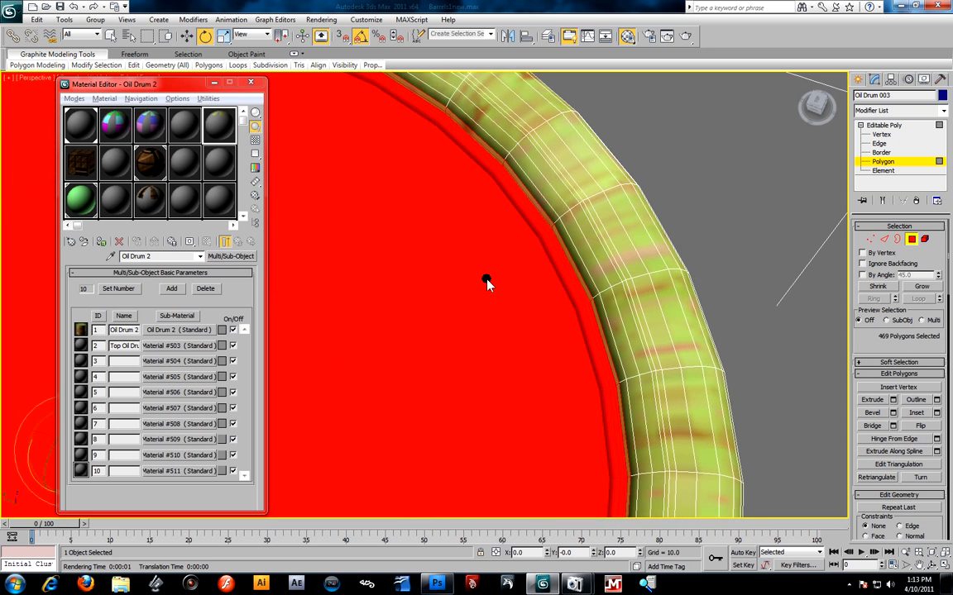
{"action": "left_click", "coordinate": [878, 286]}
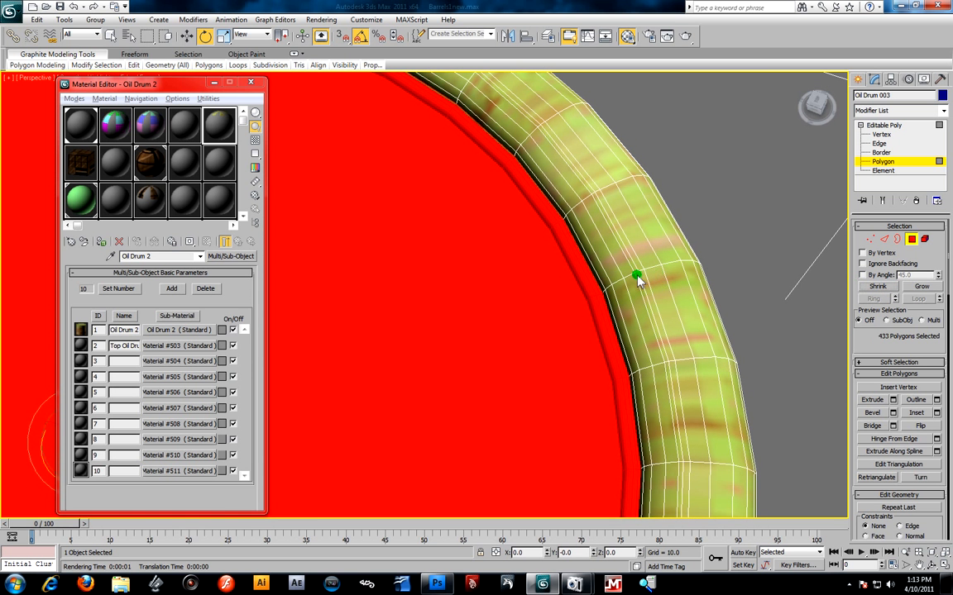
{"action": "scroll", "coordinate": [573, 314], "scroll_direction": "down", "scroll_amount": 2}
{"action": "scroll", "coordinate": [573, 314], "scroll_direction": "down", "scroll_amount": 2}
{"action": "middle_click_drag", "start_coordinate": [494, 314], "coordinate": [613, 279], "text": "alt"}
{"action": "scroll", "coordinate": [599, 286], "scroll_direction": "up", "scroll_amount": 2}
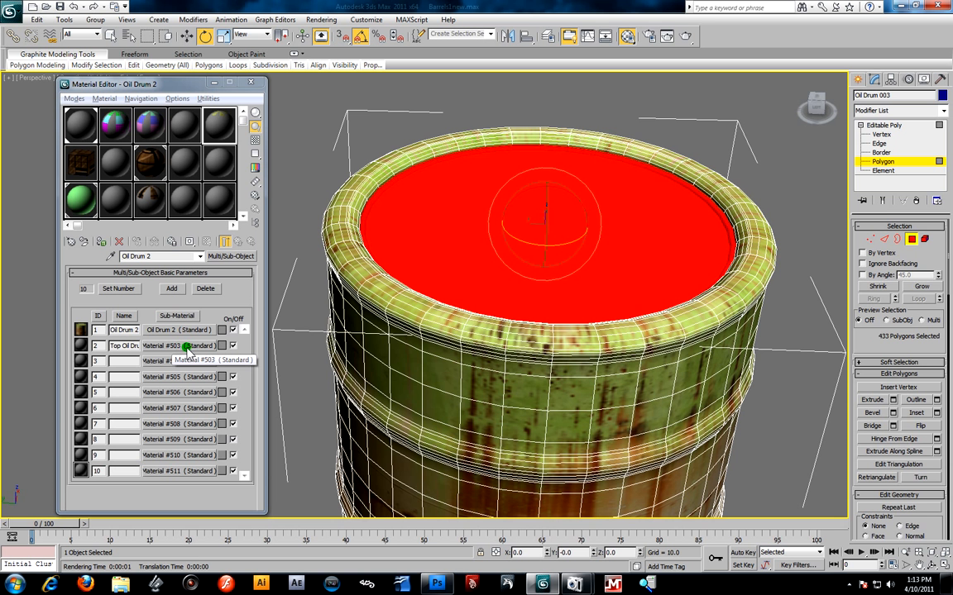
Assign a Mix map to the diffuse colour of the drum top's sub-material, ID 2
{"action": "left_click", "coordinate": [185, 347]}
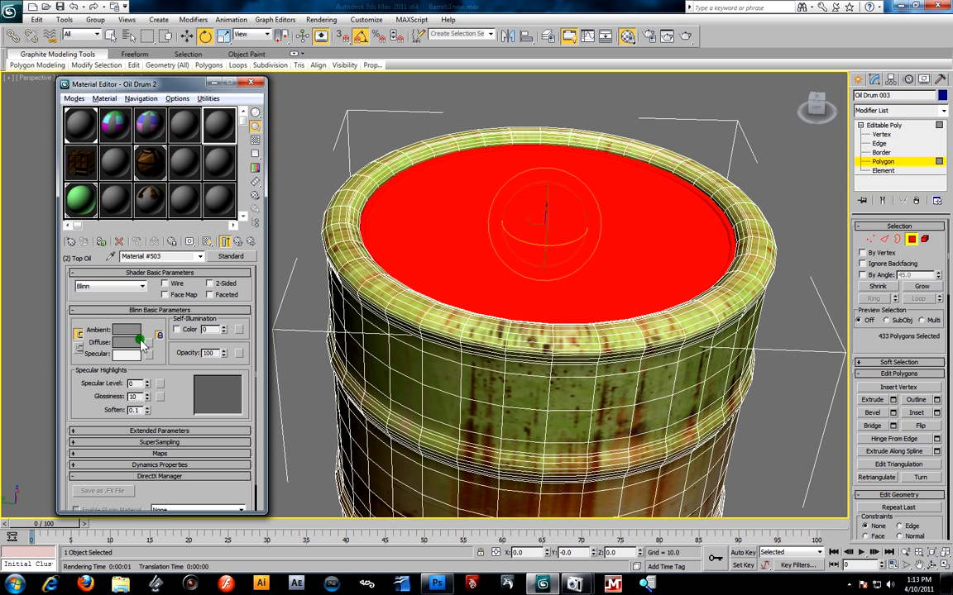
{"action": "left_click", "coordinate": [148, 344]}
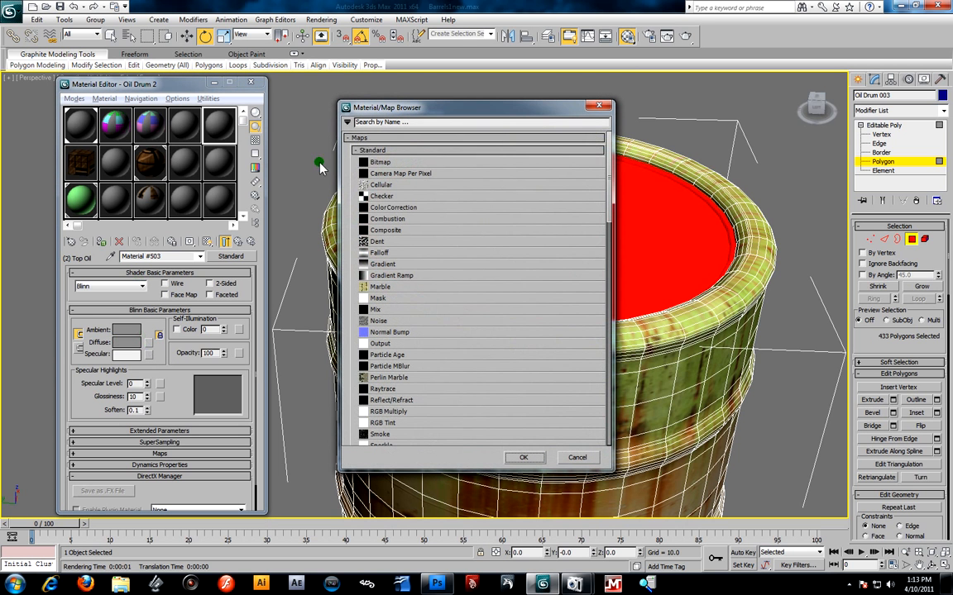
{"action": "double_click", "coordinate": [377, 310]}
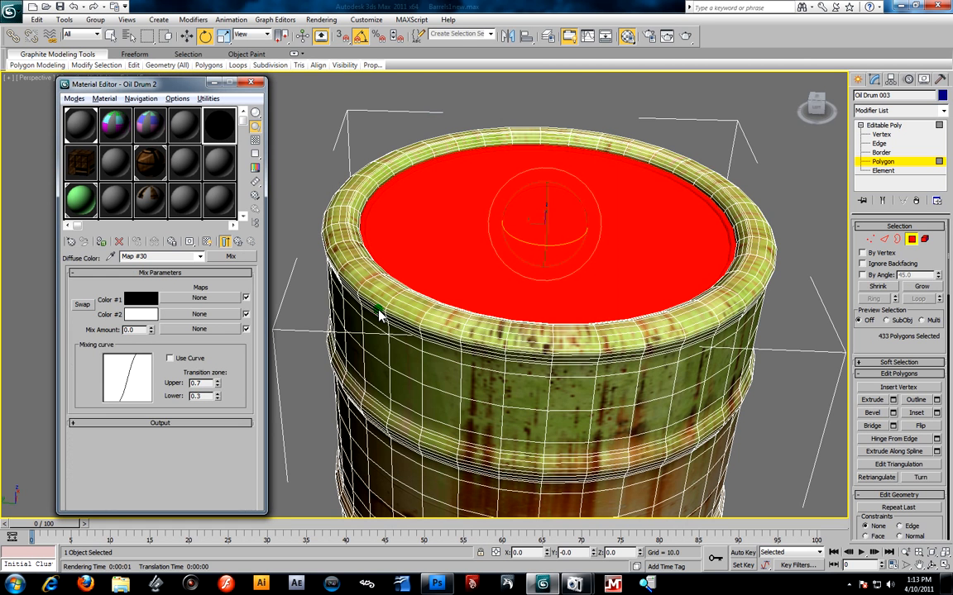
Load Green slim Diffuse.jpg as the bitmap for Color #1 of the Mix map
{"action": "left_click", "coordinate": [204, 297]}
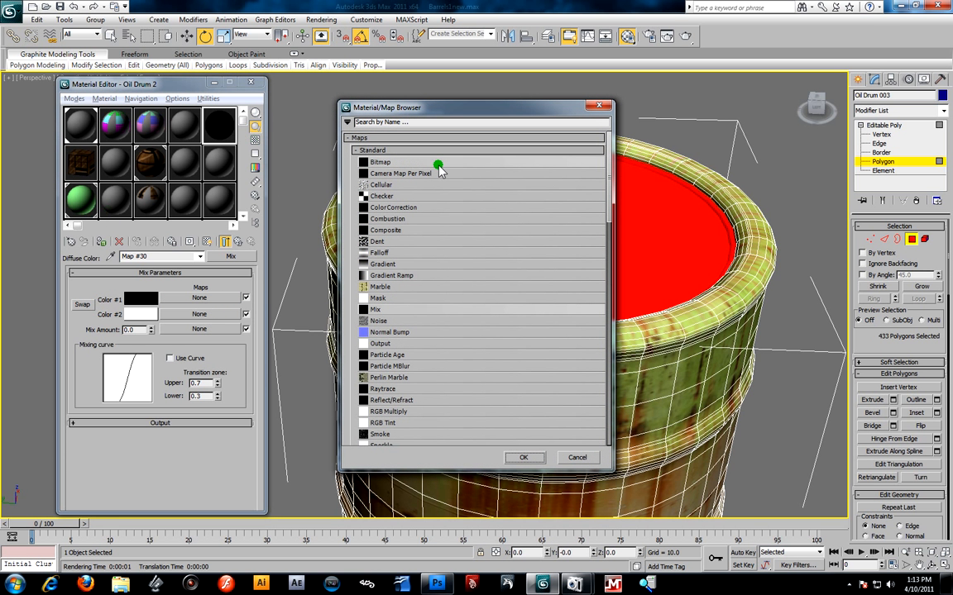
{"action": "double_click", "coordinate": [389, 163]}
{"action": "left_click", "coordinate": [179, 120]}
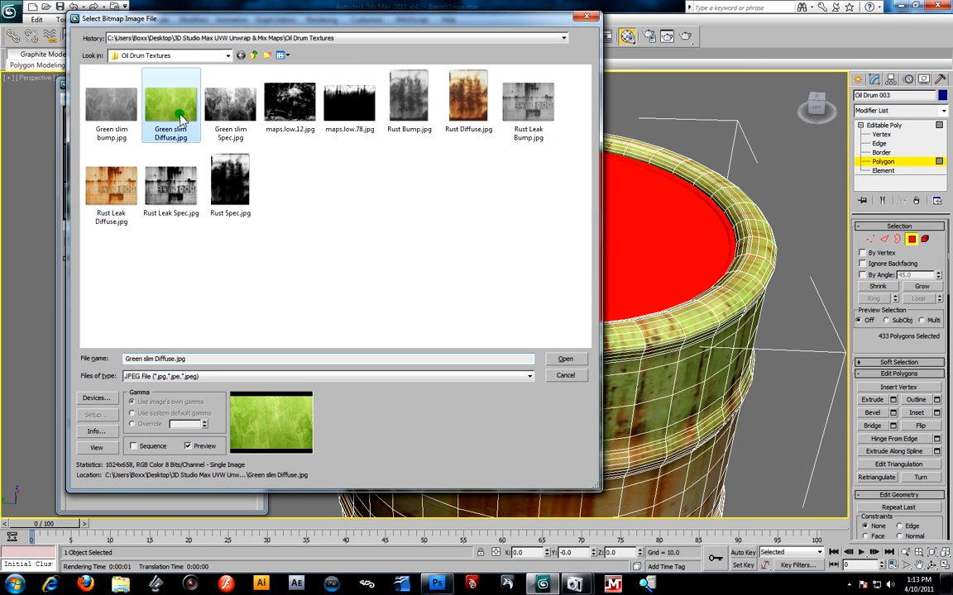
{"action": "left_click", "coordinate": [565, 359]}
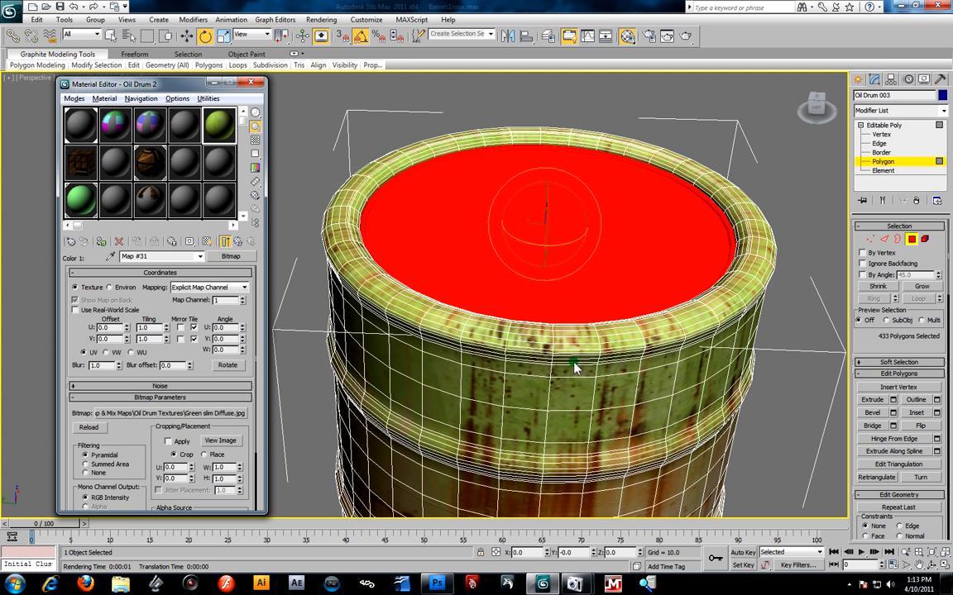
{"action": "left_click", "coordinate": [239, 242]}
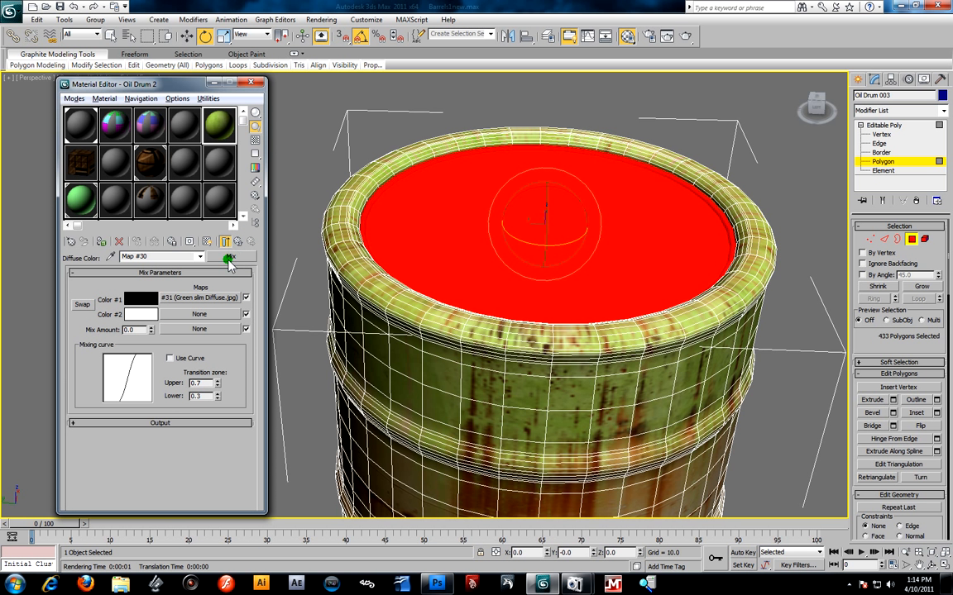
Load Rust Diffuse.jpg as the bitmap for Color #2 of the Mix map
{"action": "mouse_move", "coordinate": [199, 297]}
{"action": "left_mouse_down"}
{"action": "mouse_move", "coordinate": [165, 316]}
{"action": "mouse_move", "coordinate": [199, 319]}
{"action": "mouse_move", "coordinate": [132, 314]}
{"action": "mouse_move", "coordinate": [195, 317]}
{"action": "left_mouse_up"}
{"action": "left_click", "coordinate": [368, 163]}
{"action": "double_click", "coordinate": [382, 163]}
{"action": "left_click", "coordinate": [454, 120]}
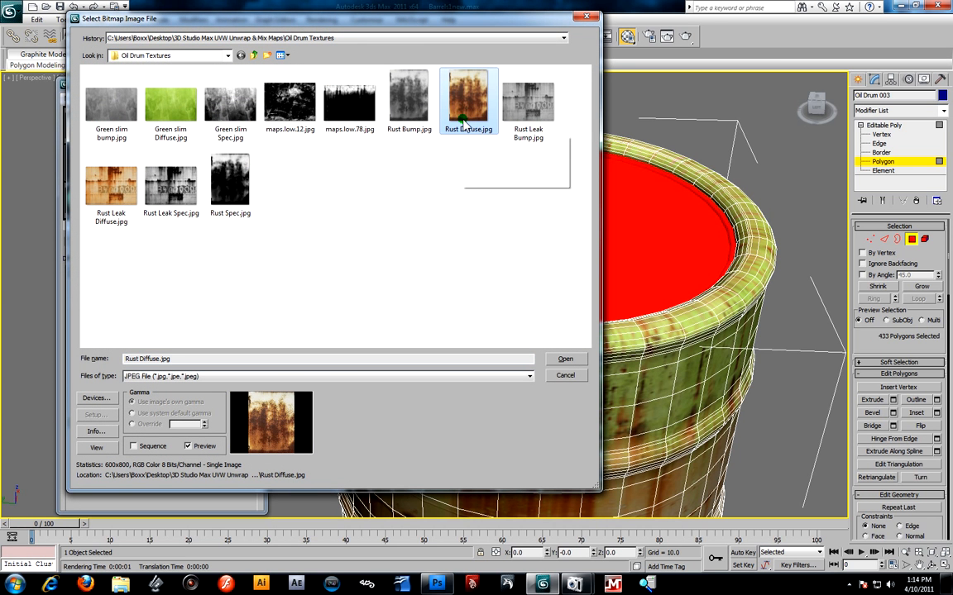
{"action": "left_click", "coordinate": [561, 359]}
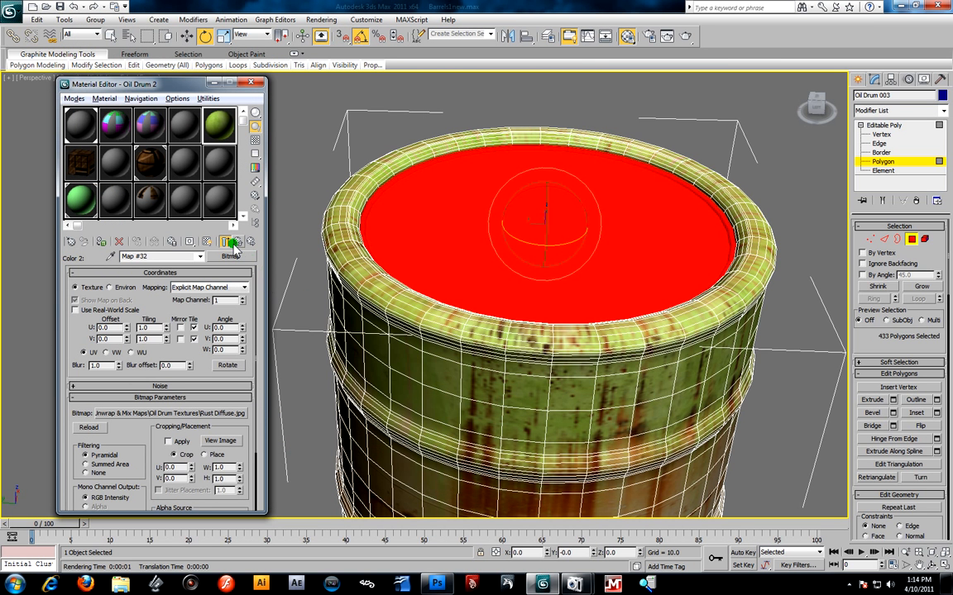
{"action": "left_click", "coordinate": [235, 243]}
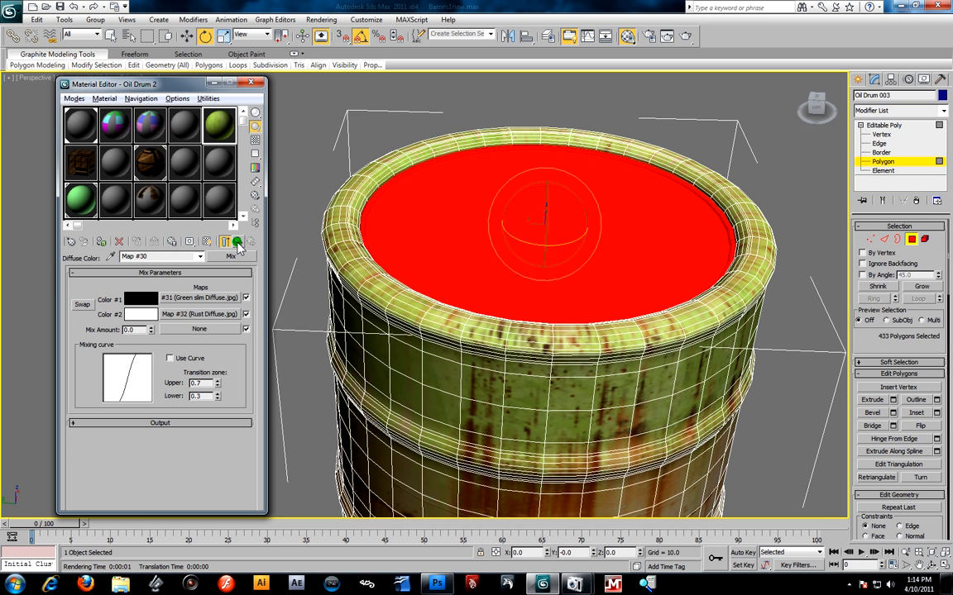
Show the Mix map in the viewport and try to apply the material to the selected drum top polygons
{"action": "left_click", "coordinate": [237, 245]}
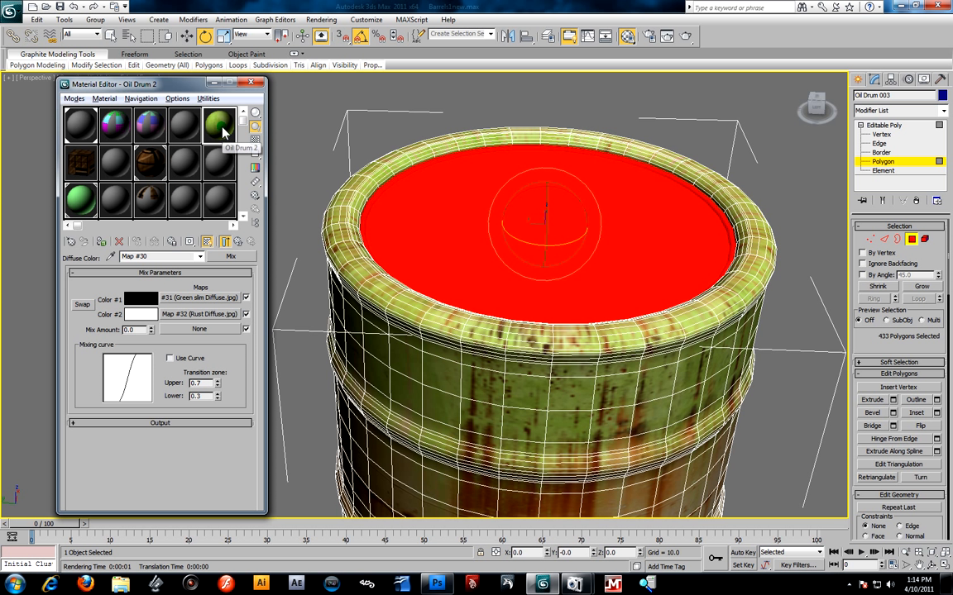
{"action": "left_click_drag", "start_coordinate": [222, 129], "coordinate": [433, 238]}
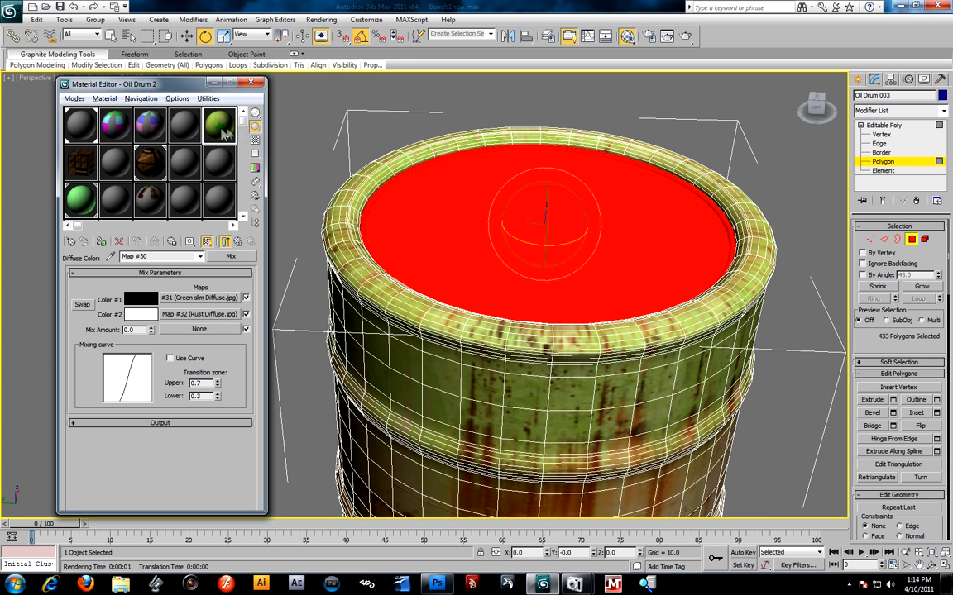
{"action": "left_click_drag", "start_coordinate": [221, 212], "coordinate": [440, 225]}
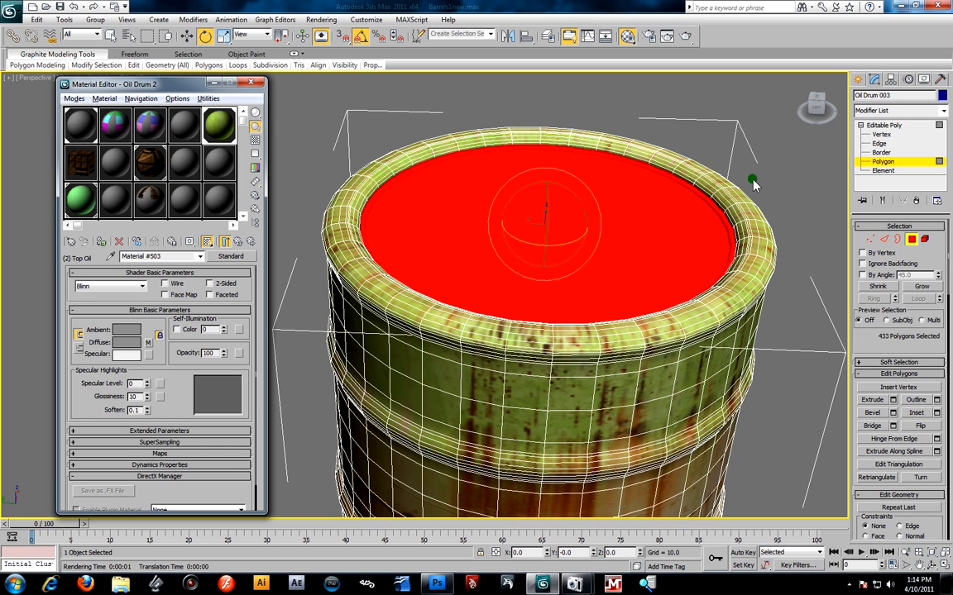
Try to display the textures on the drum top by reapplying its sub-material and showing the Color #1 bitmap in the viewport
{"action": "middle_click_drag", "start_coordinate": [742, 197], "coordinate": [740, 225], "text": "alt"}
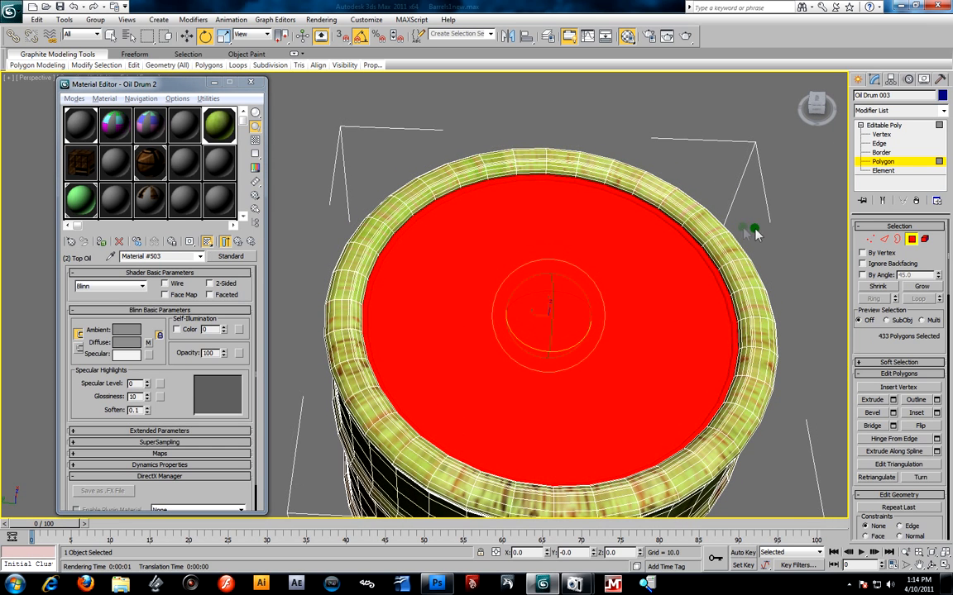
{"action": "left_click", "coordinate": [762, 230]}
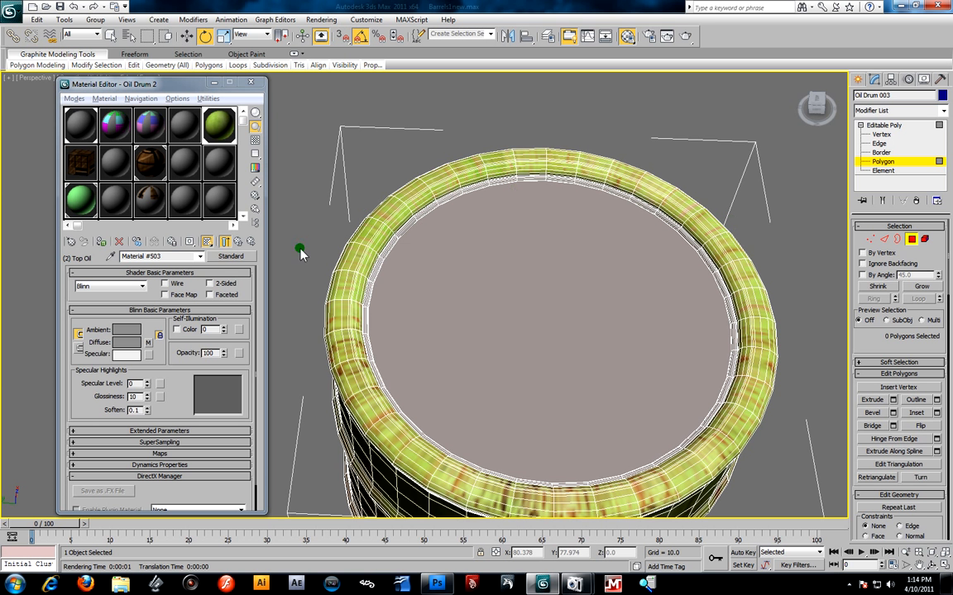
{"action": "left_click_drag", "start_coordinate": [149, 348], "coordinate": [674, 230]}
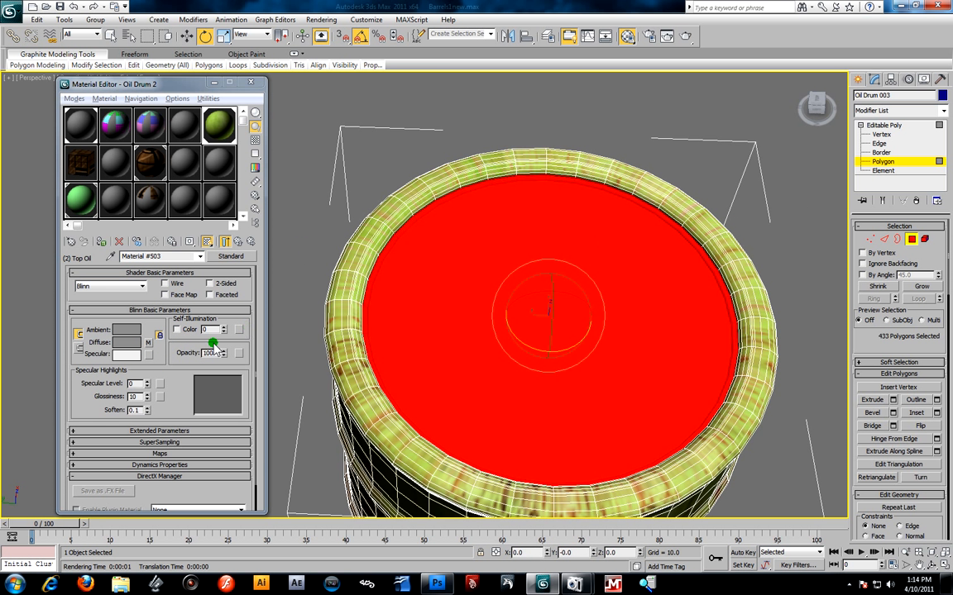
{"action": "left_click", "coordinate": [148, 342]}
{"action": "left_click", "coordinate": [198, 297]}
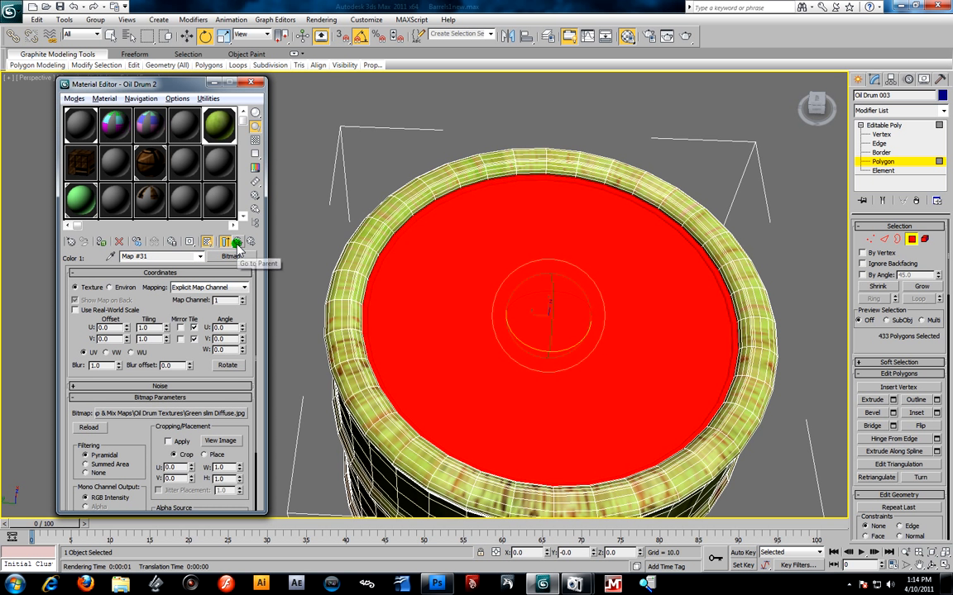
{"action": "left_click", "coordinate": [206, 241]}
{"action": "left_click", "coordinate": [237, 243]}
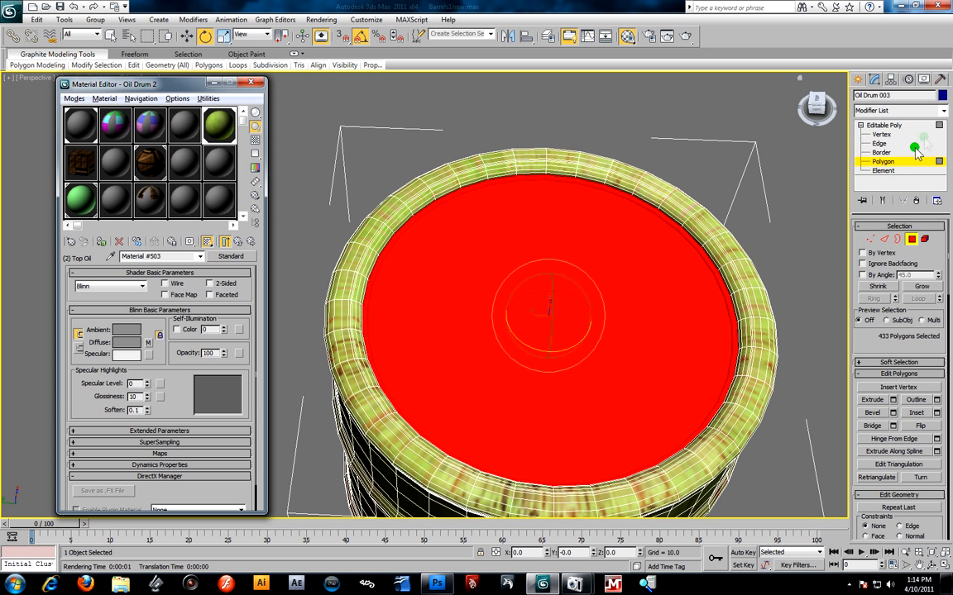
Add a UVW Map modifier with planar mapping to the selected drum top polygons
{"action": "left_click", "coordinate": [942, 111]}
{"action": "left_click_drag", "start_coordinate": [942, 151], "coordinate": [943, 367]}
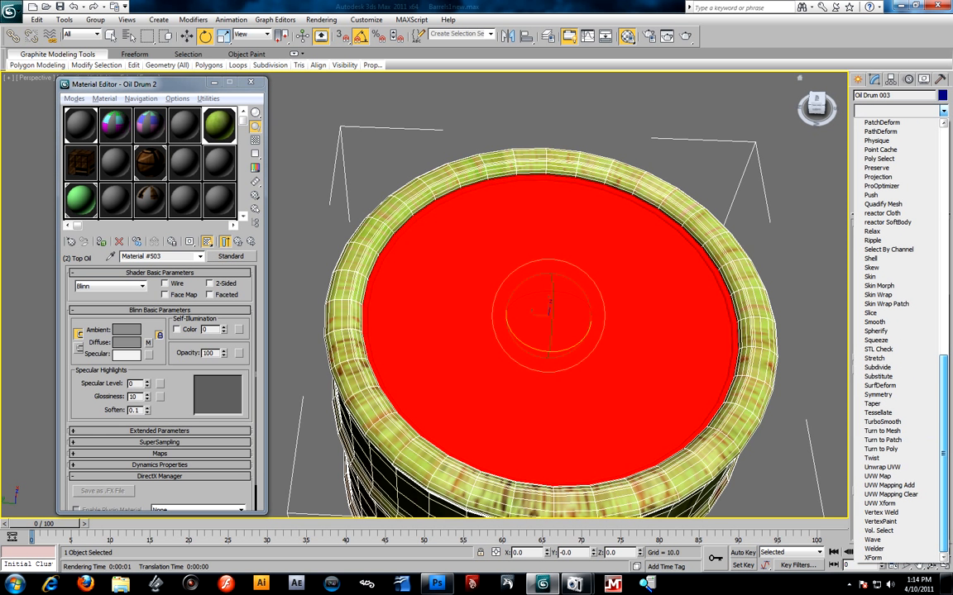
{"action": "left_click", "coordinate": [877, 485]}
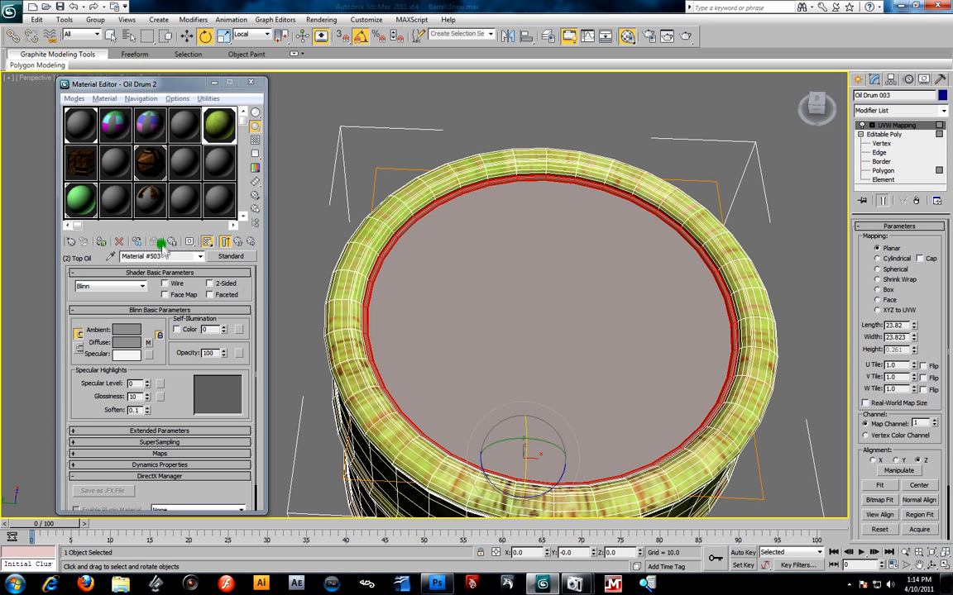
Check the Mix map's bitmaps, then apply the ID 2 sub-material to the selected drum top polygons at the Polygon level
{"action": "left_click", "coordinate": [238, 241]}
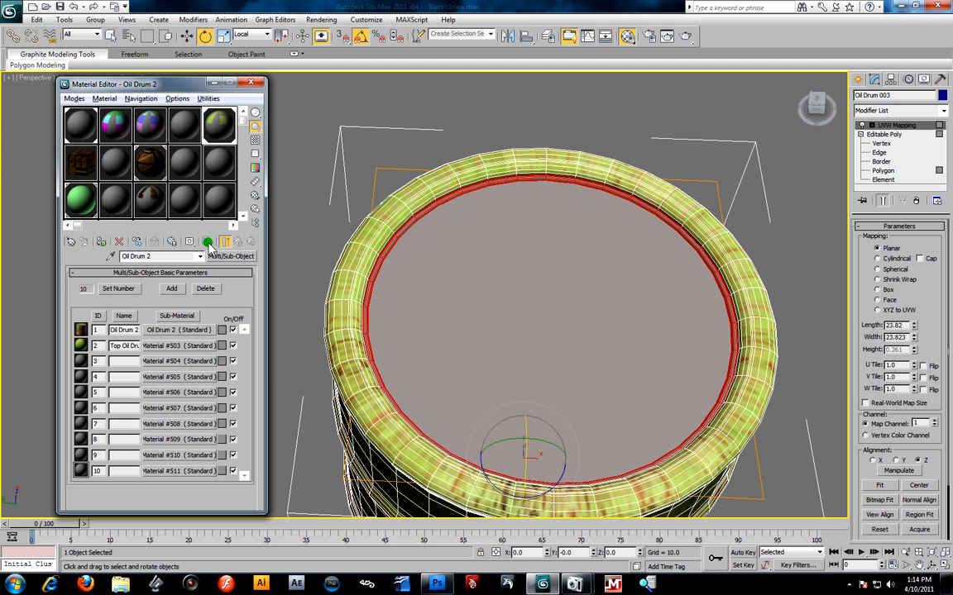
{"action": "left_click", "coordinate": [183, 345]}
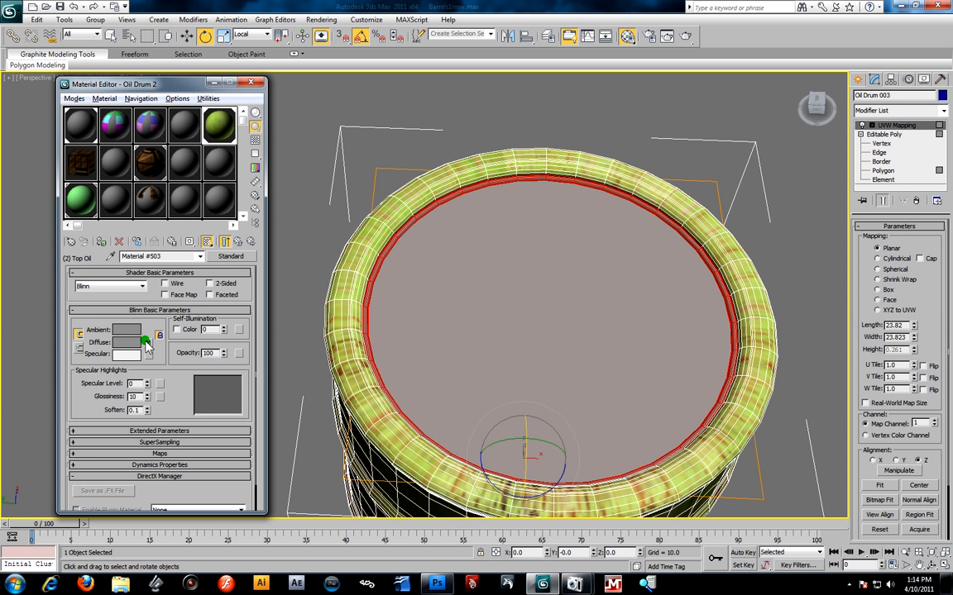
{"action": "left_click", "coordinate": [146, 341]}
{"action": "left_click", "coordinate": [203, 314]}
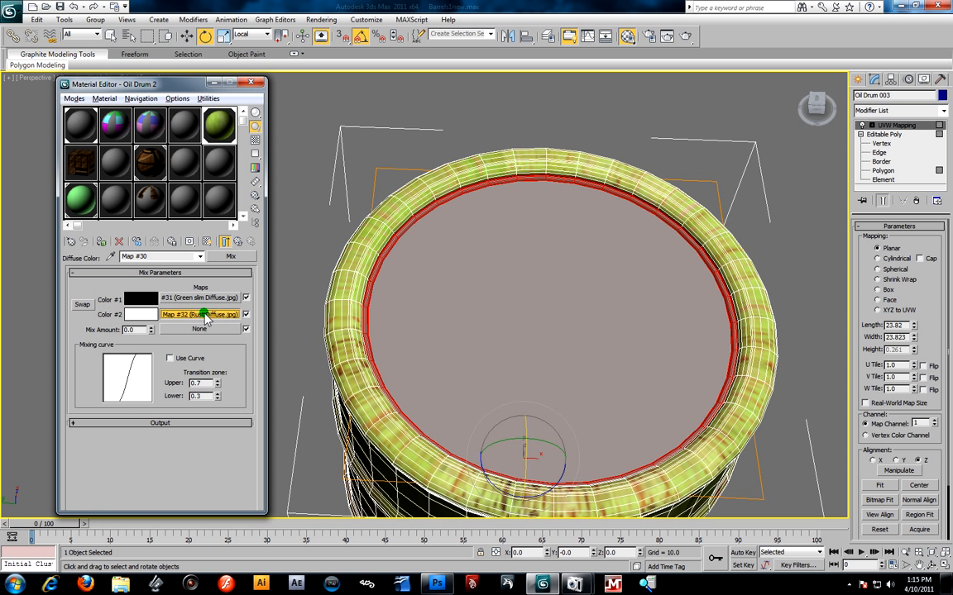
{"action": "left_click", "coordinate": [234, 241]}
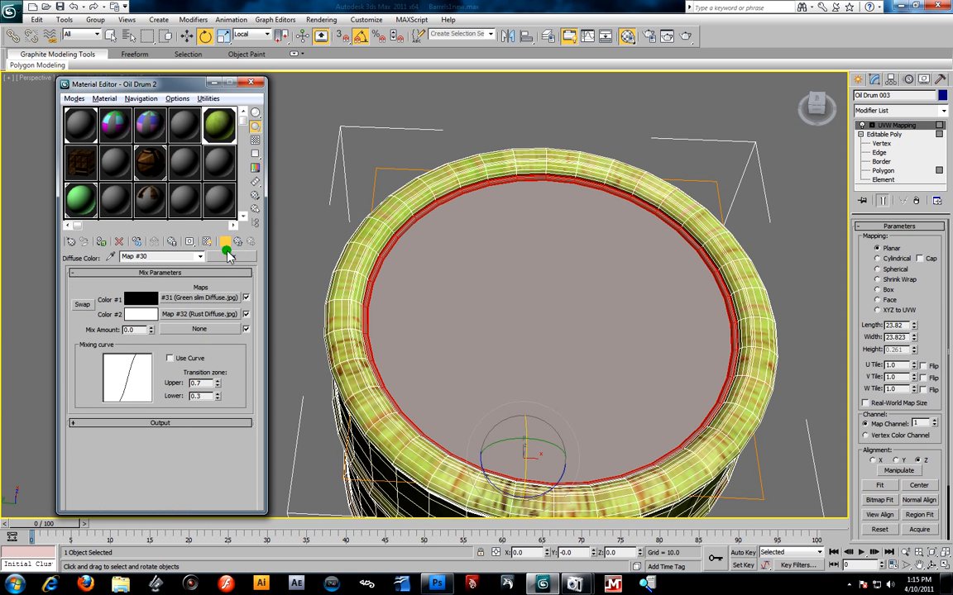
{"action": "left_click", "coordinate": [230, 245]}
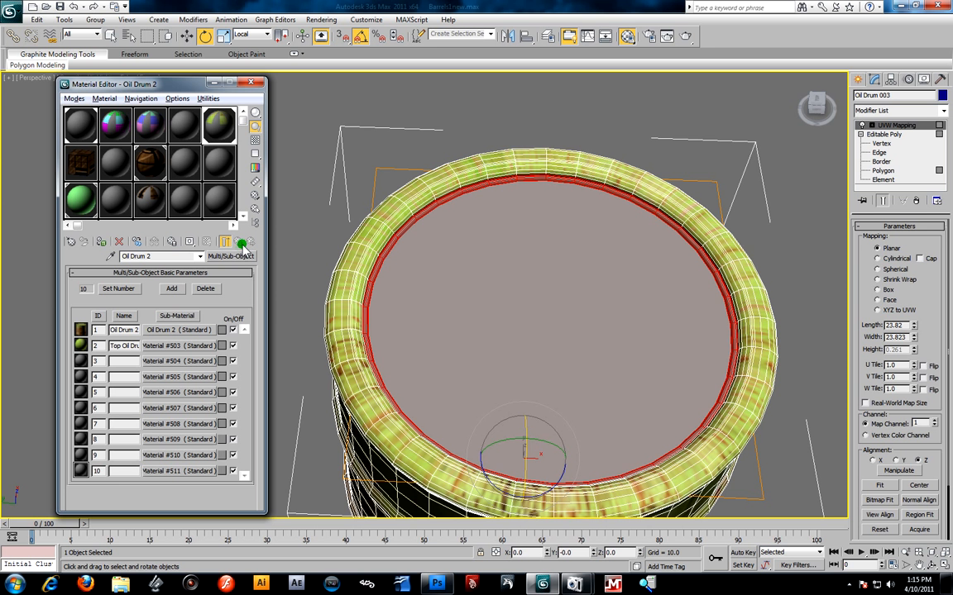
{"action": "left_click", "coordinate": [885, 171]}
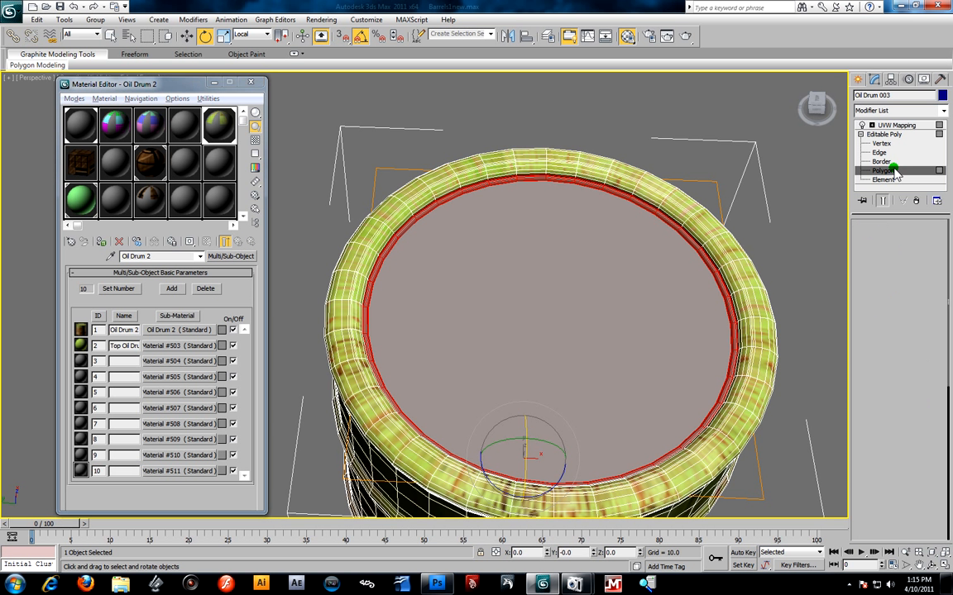
{"action": "left_click_drag", "start_coordinate": [160, 351], "coordinate": [604, 282]}
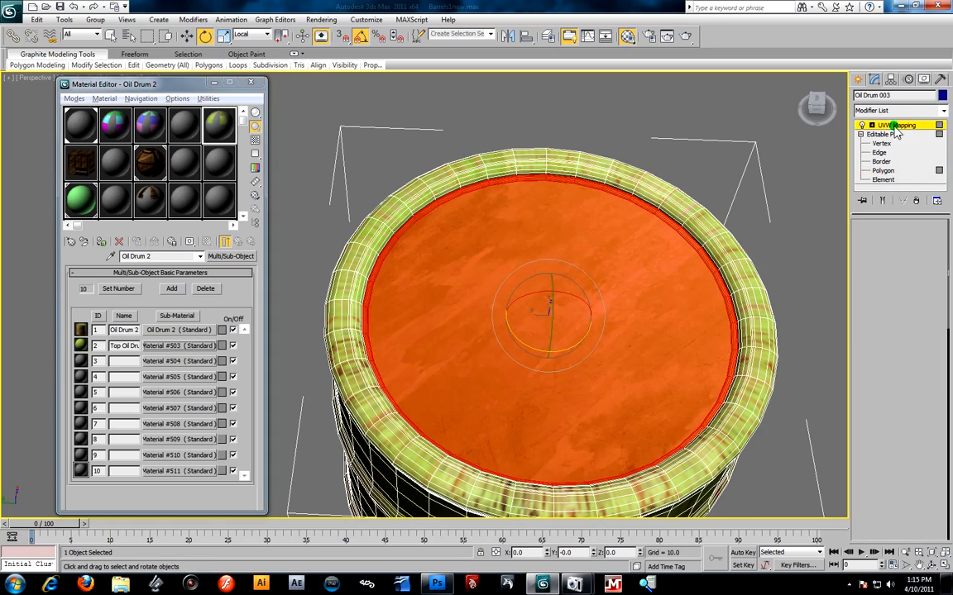
Set the Mix Amount of the drum top's diffuse Mix map to 43.4 from the UVW Mapping level
{"action": "middle_click_drag", "start_coordinate": [732, 287], "coordinate": [716, 303], "text": "alt"}
{"action": "scroll", "coordinate": [606, 297], "scroll_direction": "up", "scroll_amount": 4}
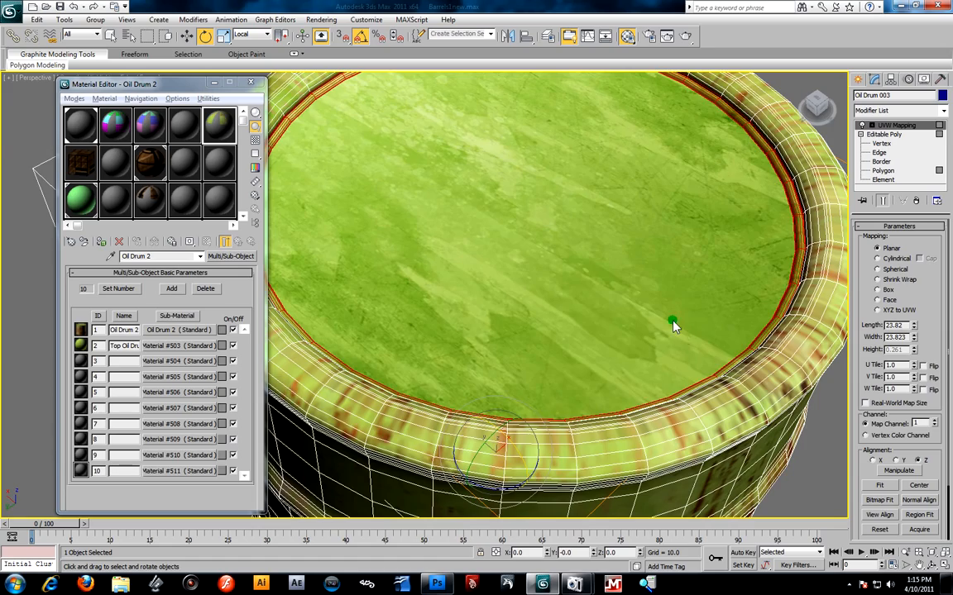
{"action": "scroll", "coordinate": [606, 298], "scroll_direction": "down", "scroll_amount": 6}
{"action": "scroll", "coordinate": [606, 306], "scroll_direction": "down", "scroll_amount": 1}
{"action": "scroll", "coordinate": [603, 310], "scroll_direction": "up", "scroll_amount": 5}
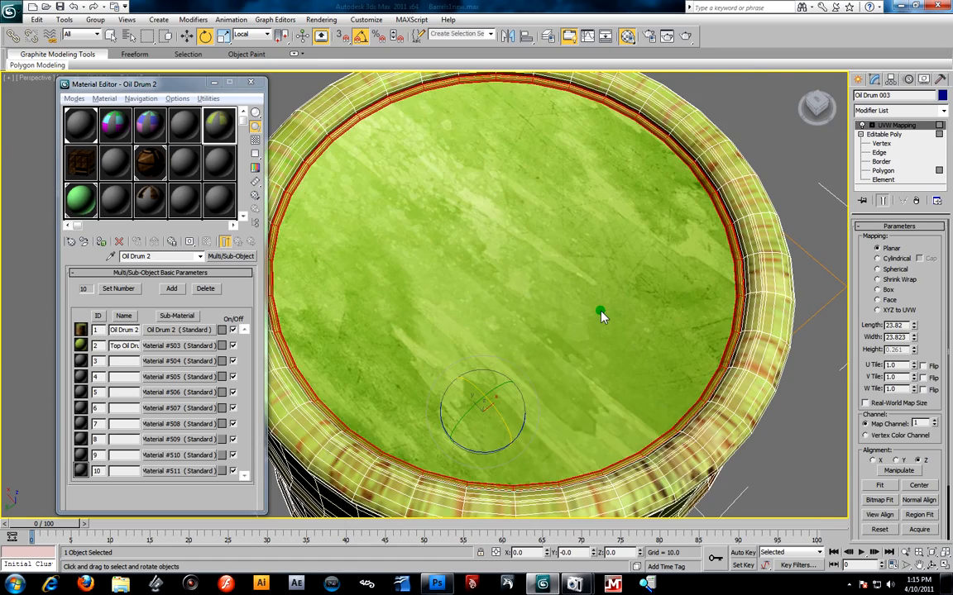
{"action": "scroll", "coordinate": [602, 311], "scroll_direction": "up", "scroll_amount": 1}
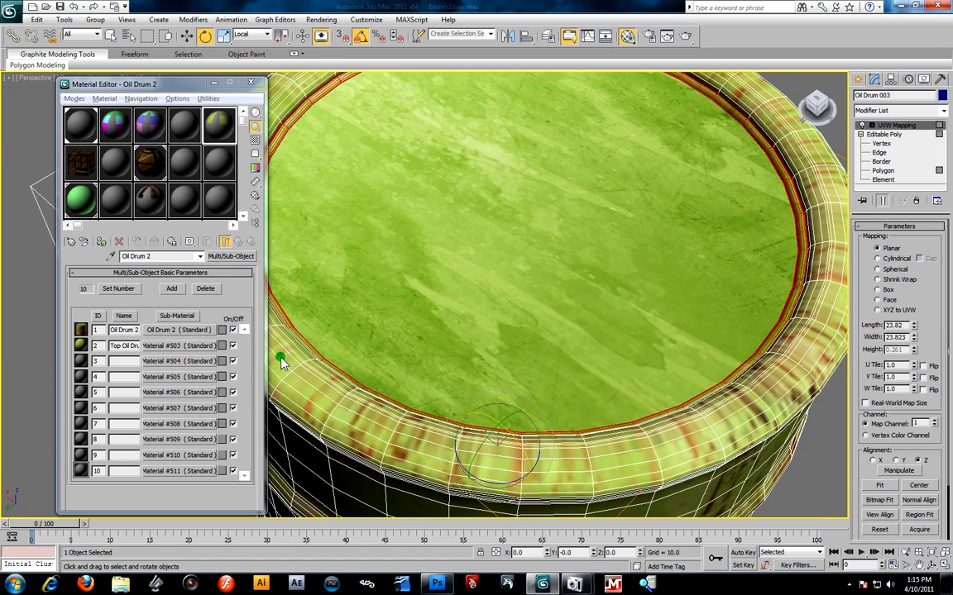
{"action": "left_click", "coordinate": [195, 346]}
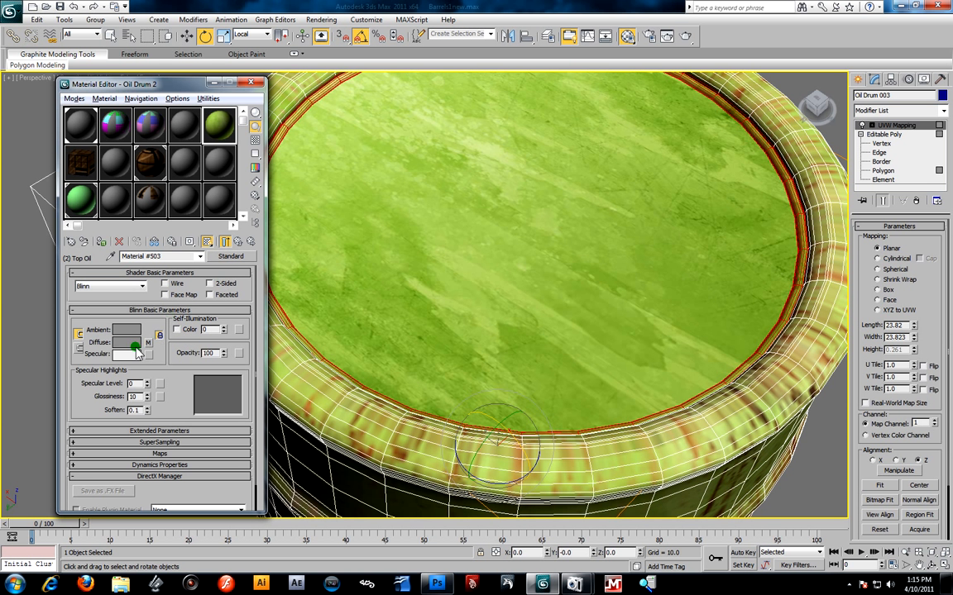
{"action": "left_click", "coordinate": [148, 342]}
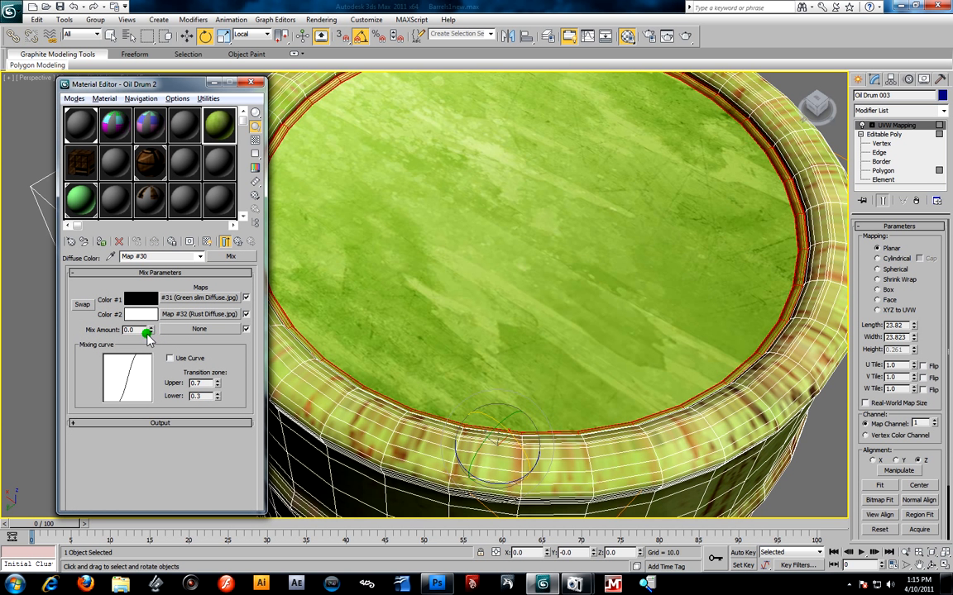
{"action": "left_click_drag", "start_coordinate": [152, 332], "coordinate": [164, 203]}
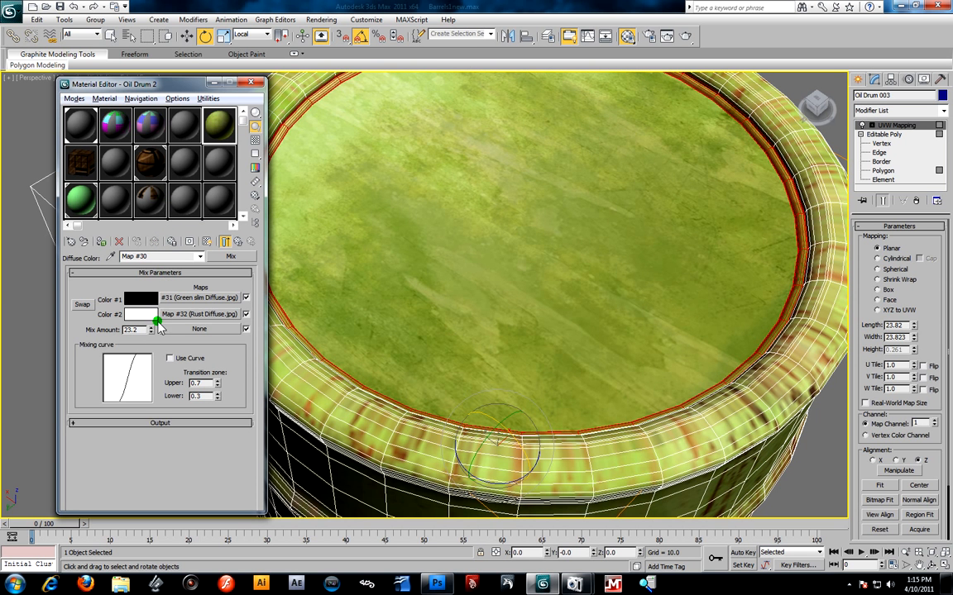
{"action": "left_click_drag", "start_coordinate": [152, 329], "coordinate": [151, 221]}
{"action": "scroll", "coordinate": [592, 273], "scroll_direction": "down", "scroll_amount": 6}
{"action": "middle_click_drag", "start_coordinate": [592, 273], "coordinate": [571, 299], "text": "alt"}
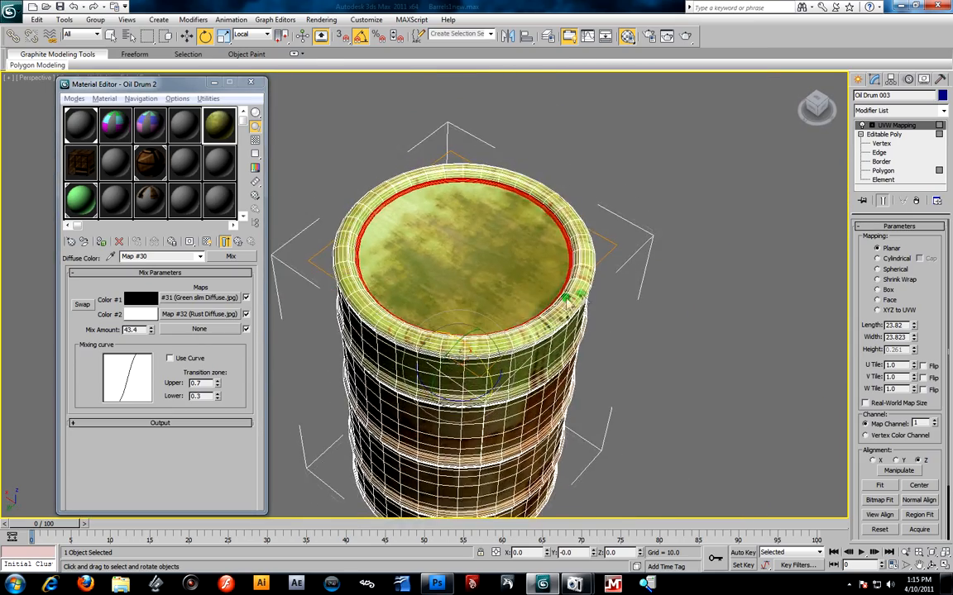
{"action": "scroll", "coordinate": [565, 301], "scroll_direction": "up", "scroll_amount": 3}
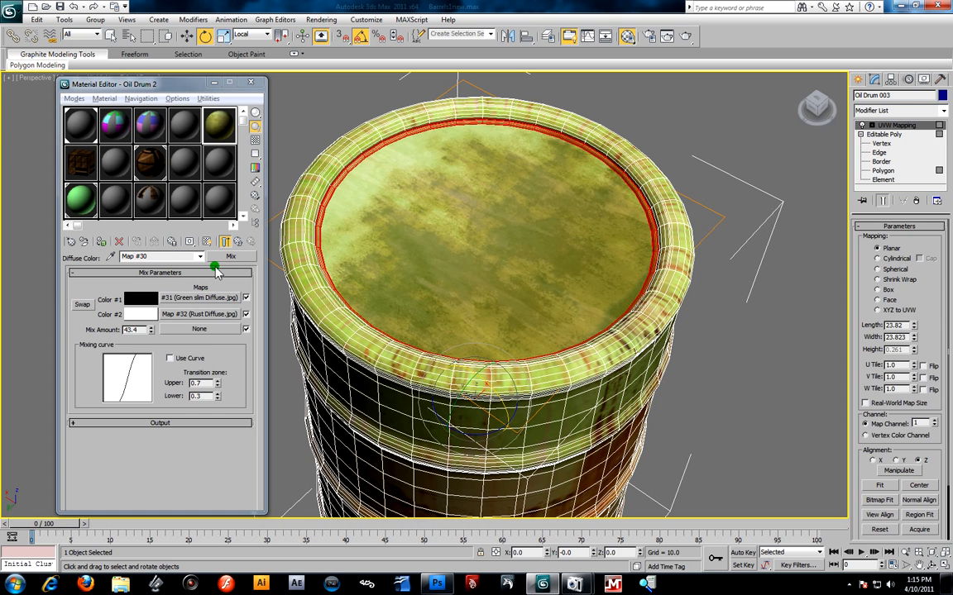
Load maps.low.12.jpg as the Mix Amount bitmap and return to the Multi/Sub-Object root of the material
{"action": "left_click", "coordinate": [205, 329]}
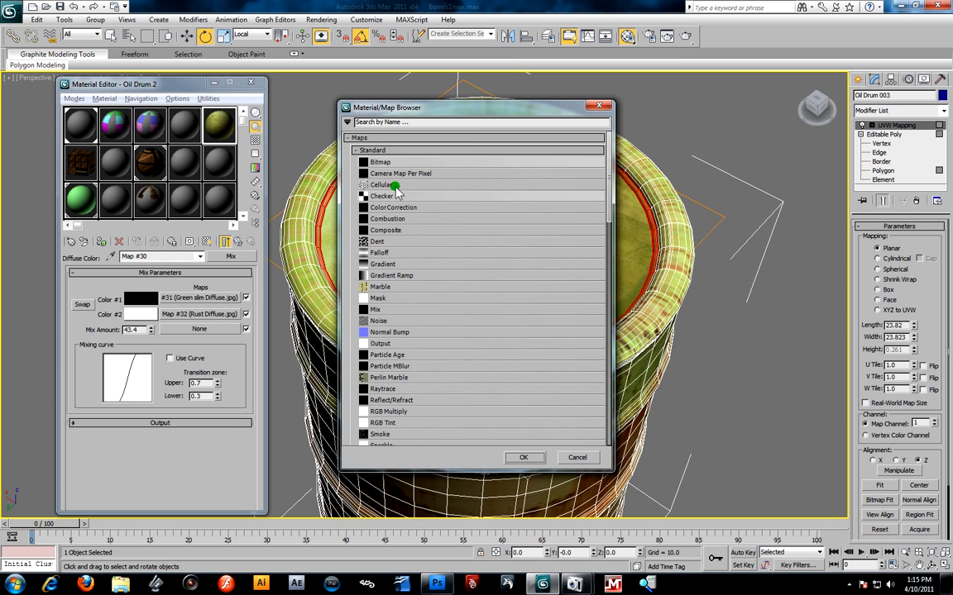
{"action": "double_click", "coordinate": [381, 162]}
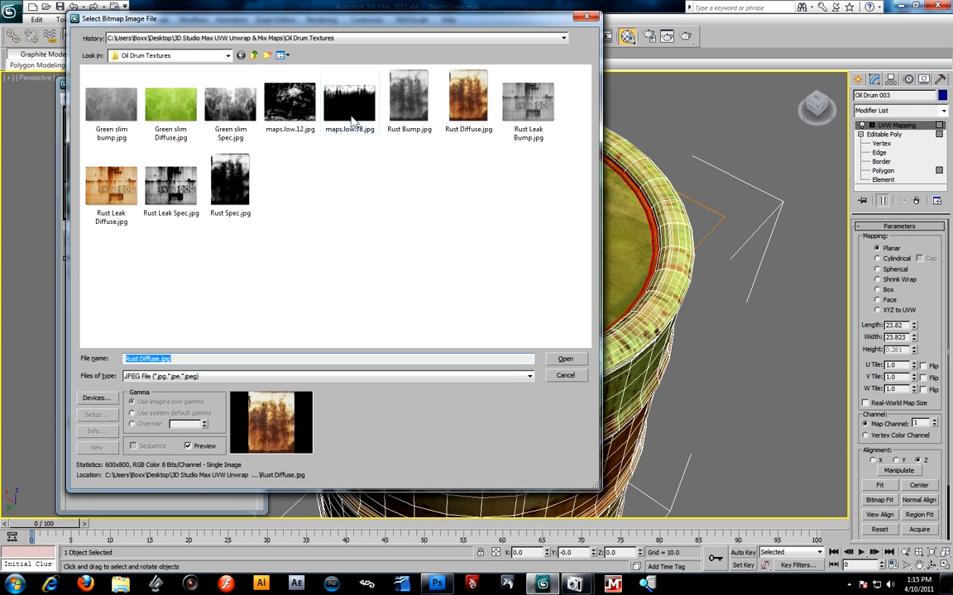
{"action": "left_click", "coordinate": [289, 103]}
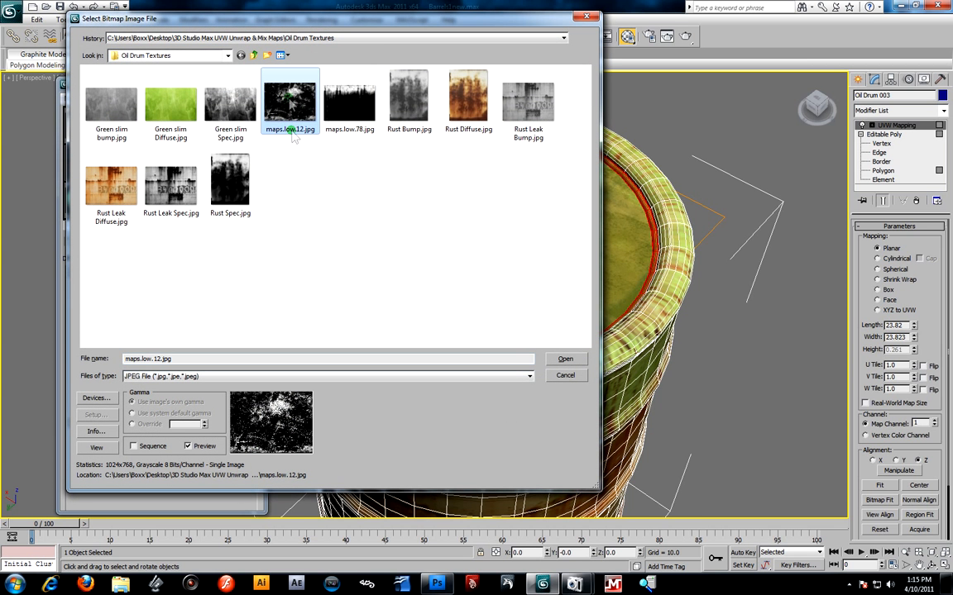
{"action": "left_click", "coordinate": [564, 359]}
{"action": "mouse_move", "coordinate": [551, 259]}
{"action": "middle_mouse_down", "text": "alt"}
{"action": "mouse_move", "coordinate": [514, 246]}
{"action": "mouse_move", "coordinate": [538, 243]}
{"action": "mouse_move", "coordinate": [535, 234]}
{"action": "mouse_move", "coordinate": [557, 266]}
{"action": "mouse_move", "coordinate": [538, 257]}
{"action": "mouse_move", "coordinate": [542, 276]}
{"action": "middle_mouse_up", "text": "alt"}
{"action": "scroll", "coordinate": [558, 266], "scroll_direction": "up", "scroll_amount": 3}
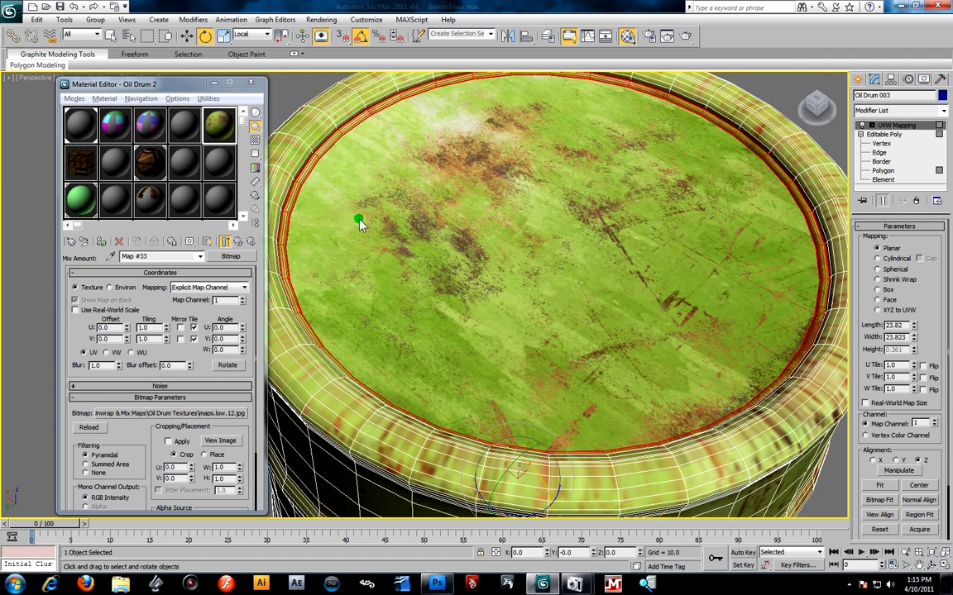
{"action": "left_click", "coordinate": [238, 242]}
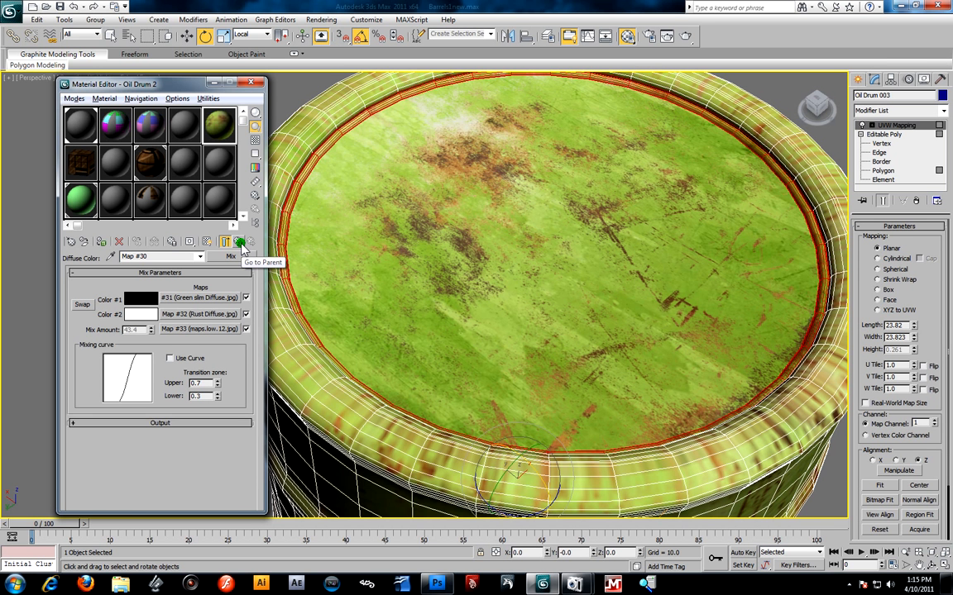
{"action": "left_click", "coordinate": [239, 242]}
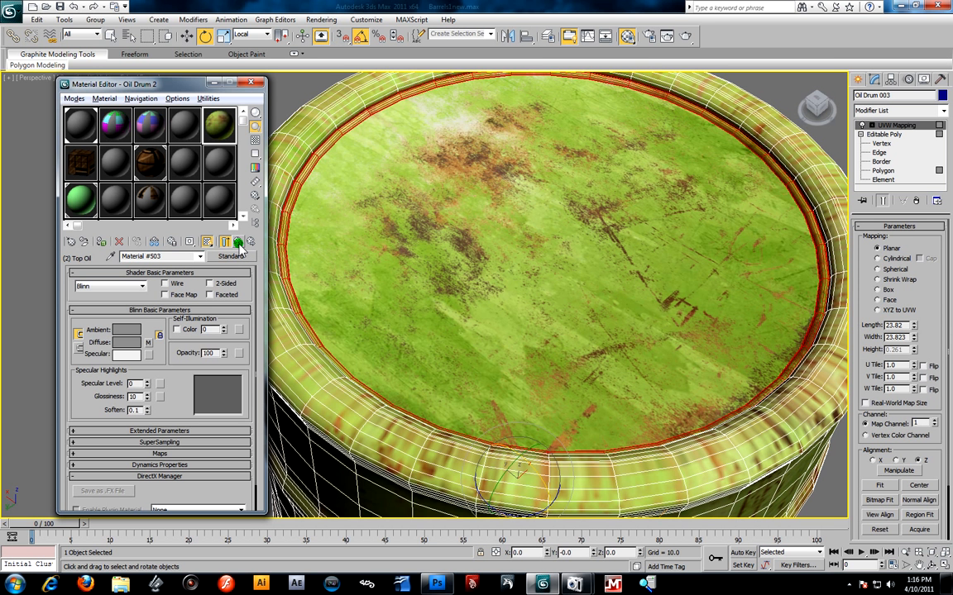
{"action": "left_click", "coordinate": [239, 242]}
Render the perspective view of the textured drum to check its top, and close the render window
{"action": "scroll", "coordinate": [617, 332], "scroll_direction": "down", "scroll_amount": 4}
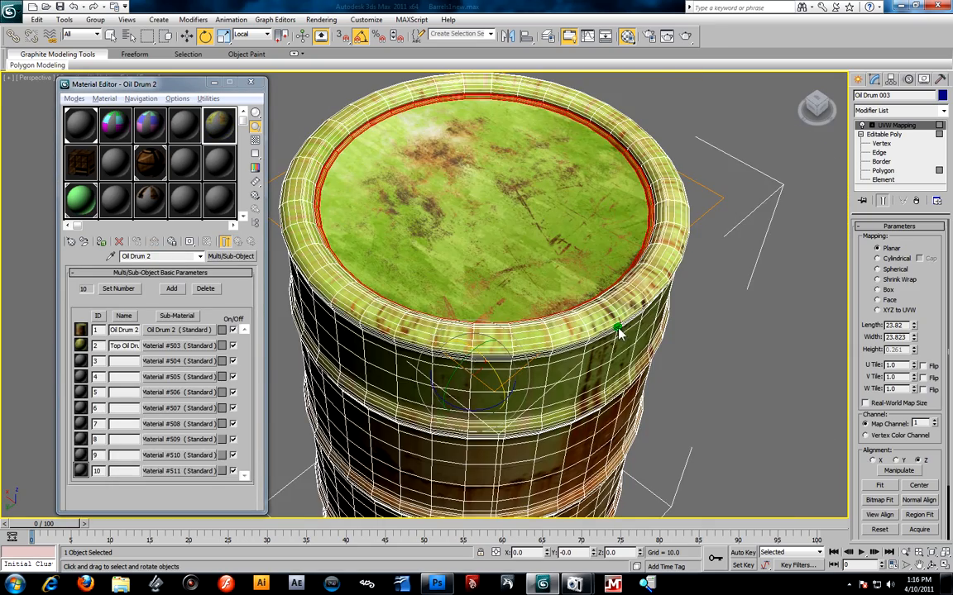
{"action": "middle_click_drag", "start_coordinate": [623, 332], "coordinate": [617, 319], "text": "alt"}
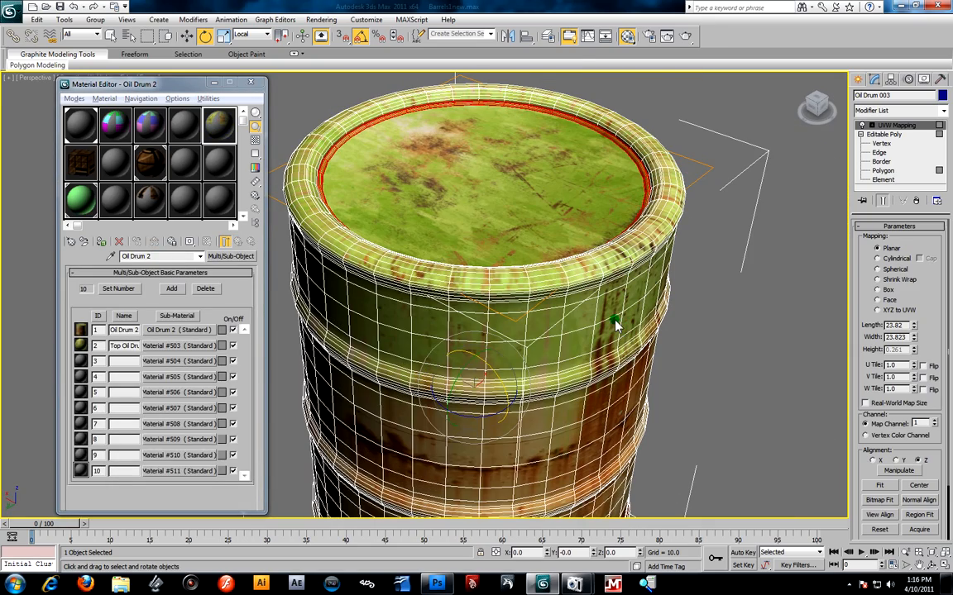
{"action": "left_click", "coordinate": [688, 36]}
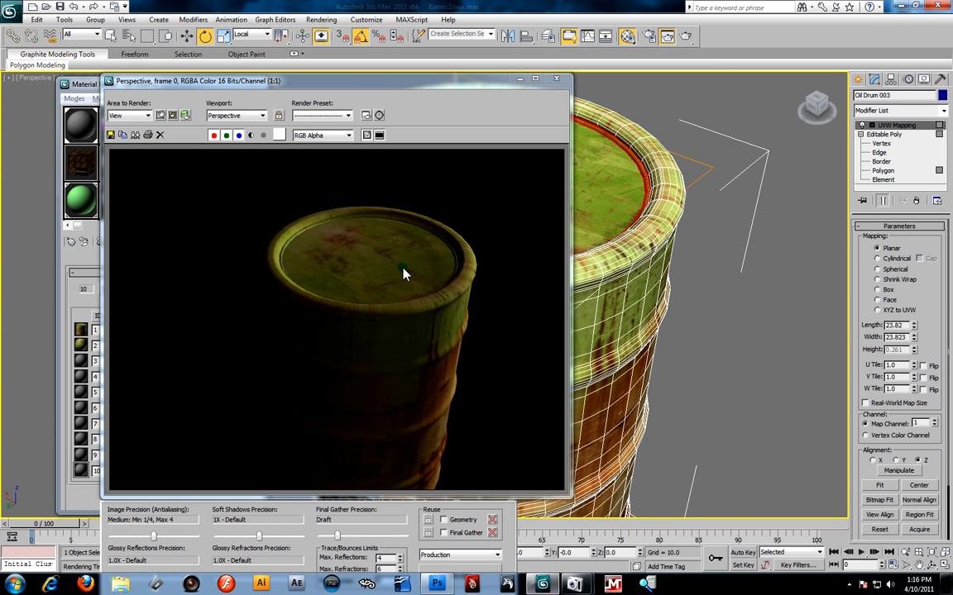
{"action": "left_click", "coordinate": [556, 79]}
Collapse the UVW Mapping modifier into the drum's Editable Poly
{"action": "right_click", "coordinate": [895, 125]}
{"action": "left_click", "coordinate": [834, 231]}
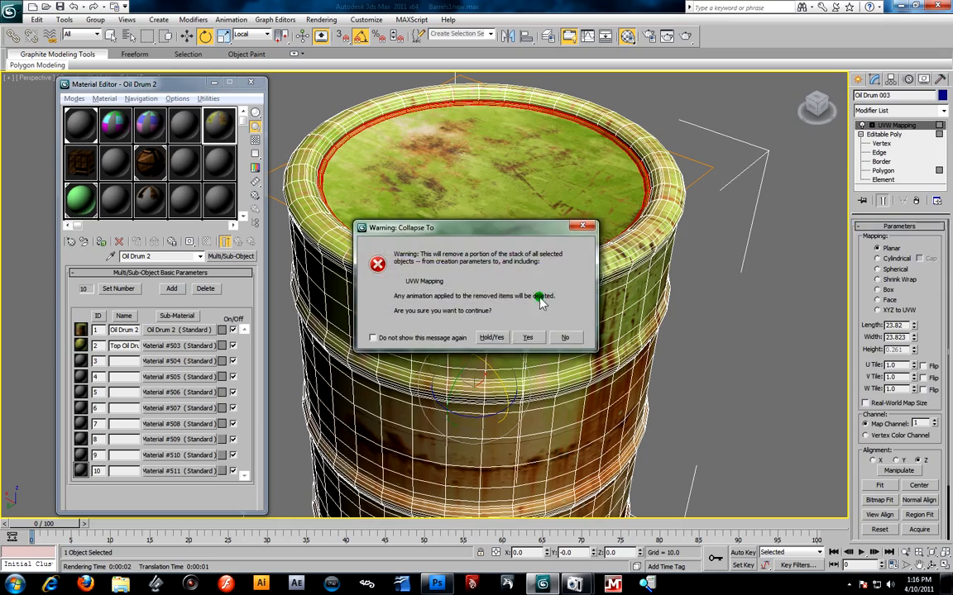
{"action": "left_click", "coordinate": [527, 336]}
Name the ID 3 sub-material Oil Drum 2 for the drum's underside and show the Editable Poly's sub-object levels
{"action": "middle_click_drag", "start_coordinate": [589, 389], "coordinate": [585, 272], "text": "alt"}
{"action": "middle_click_drag", "start_coordinate": [599, 236], "coordinate": [603, 196], "text": "alt"}
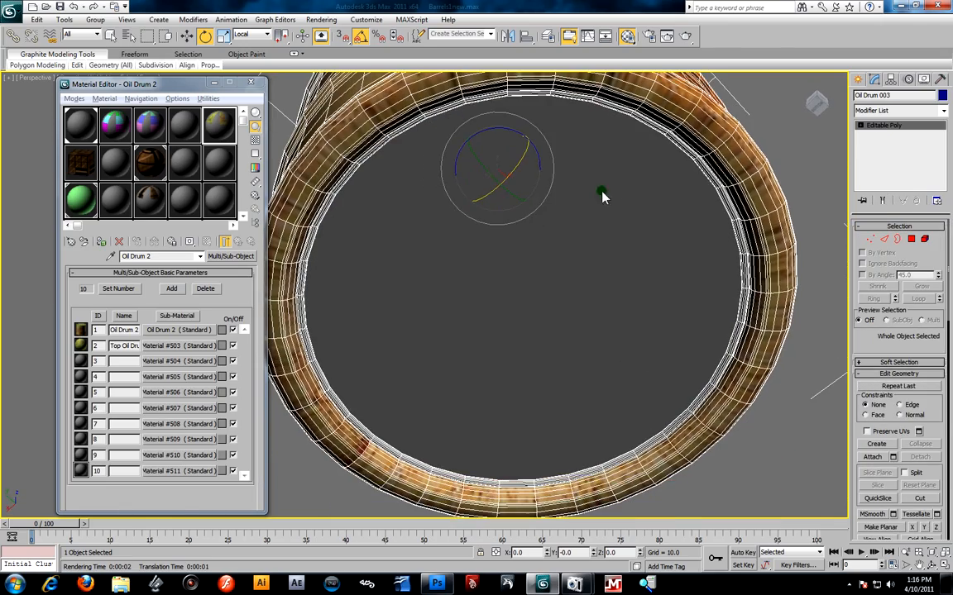
{"action": "left_click", "coordinate": [131, 361]}
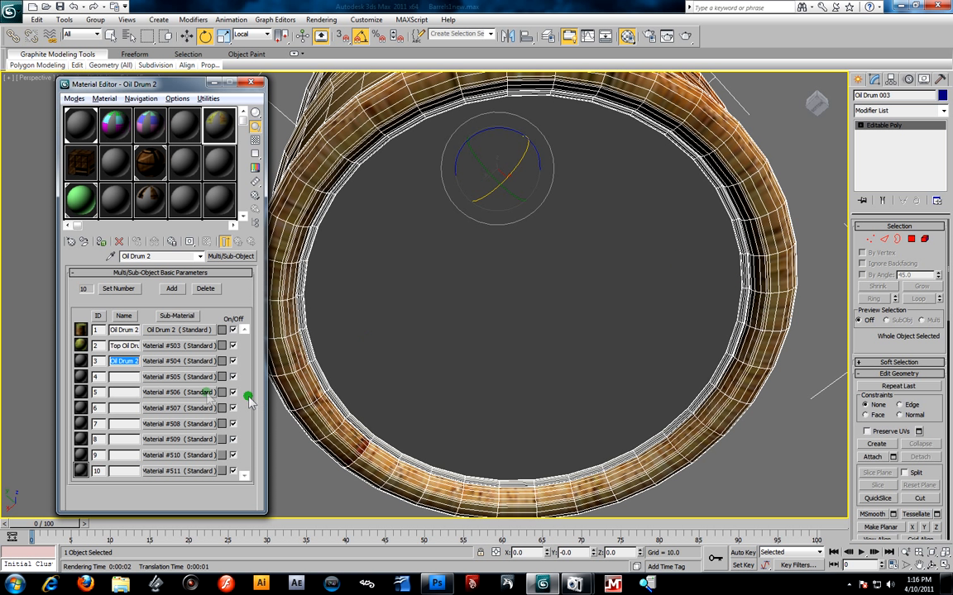
{"action": "left_click", "coordinate": [598, 229]}
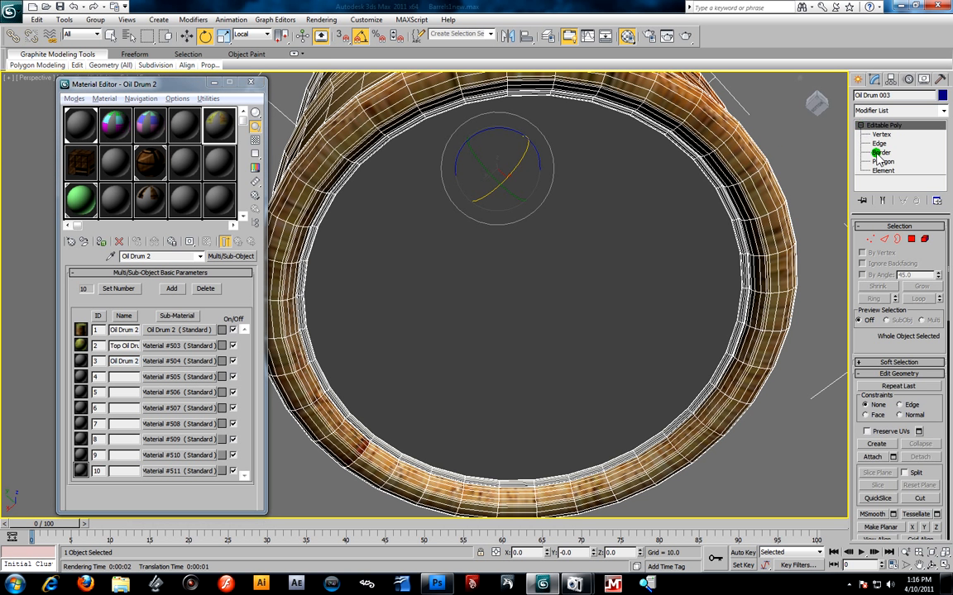
Select the drum's underside polygon and grow the selection four times up to the inner rim
{"action": "key", "text": "4"}
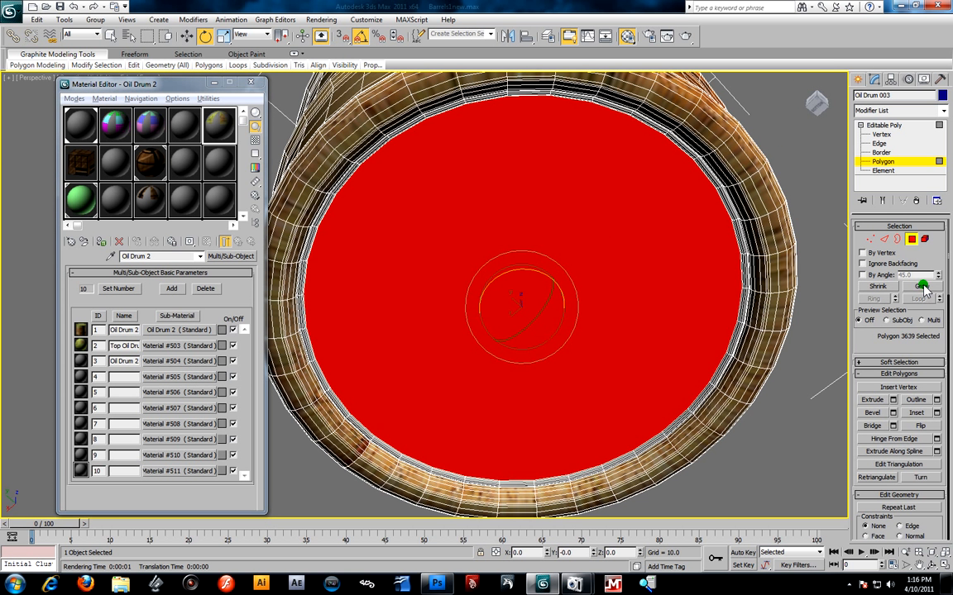
{"action": "left_click", "coordinate": [922, 286]}
{"action": "left_click", "coordinate": [922, 286]}
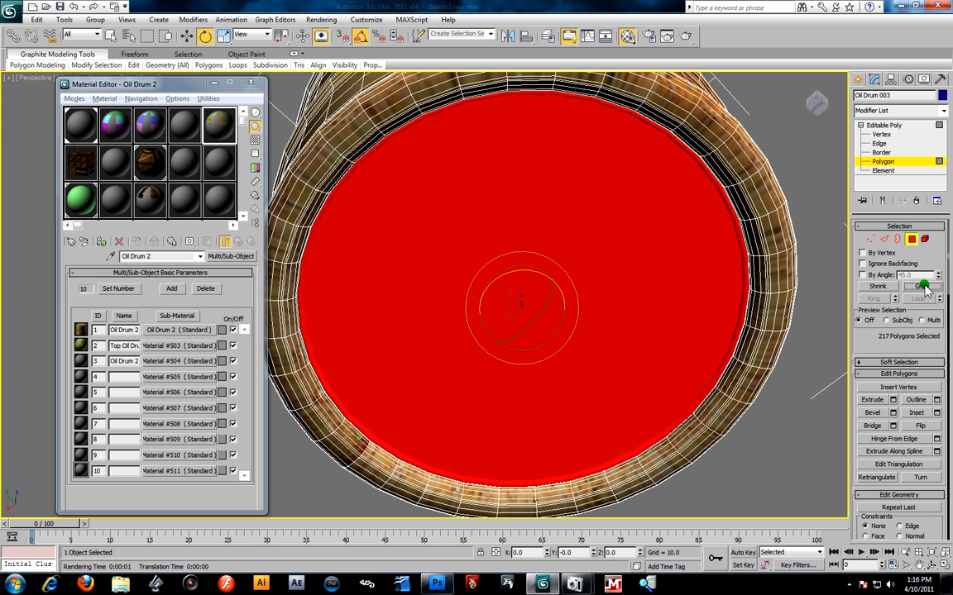
{"action": "left_click", "coordinate": [922, 286]}
{"action": "left_click", "coordinate": [922, 286]}
Load Rust Diffuse.jpg as the Diffuse bitmap of the ID 3 sub-material
{"action": "left_click", "coordinate": [232, 242]}
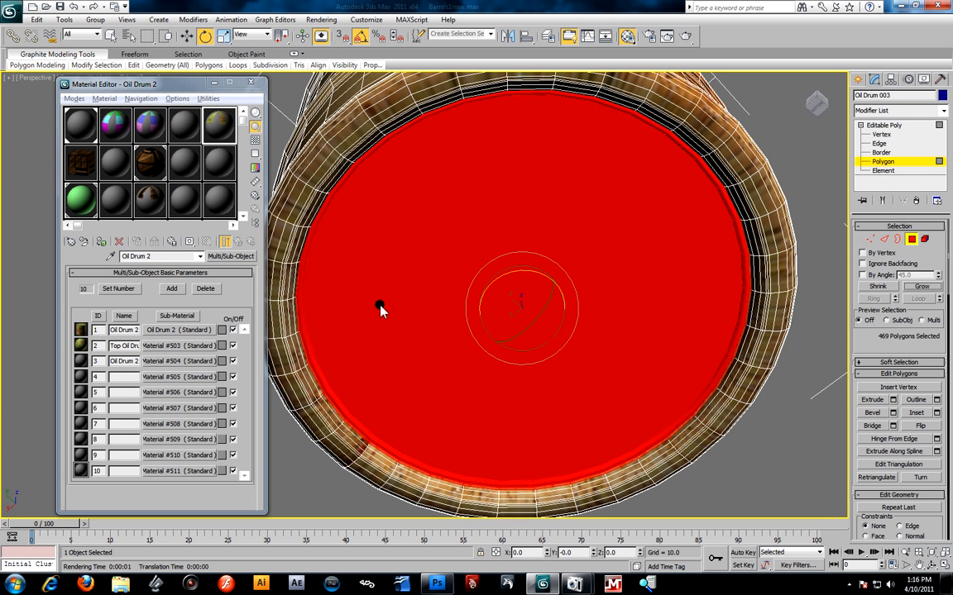
{"action": "left_click", "coordinate": [153, 361]}
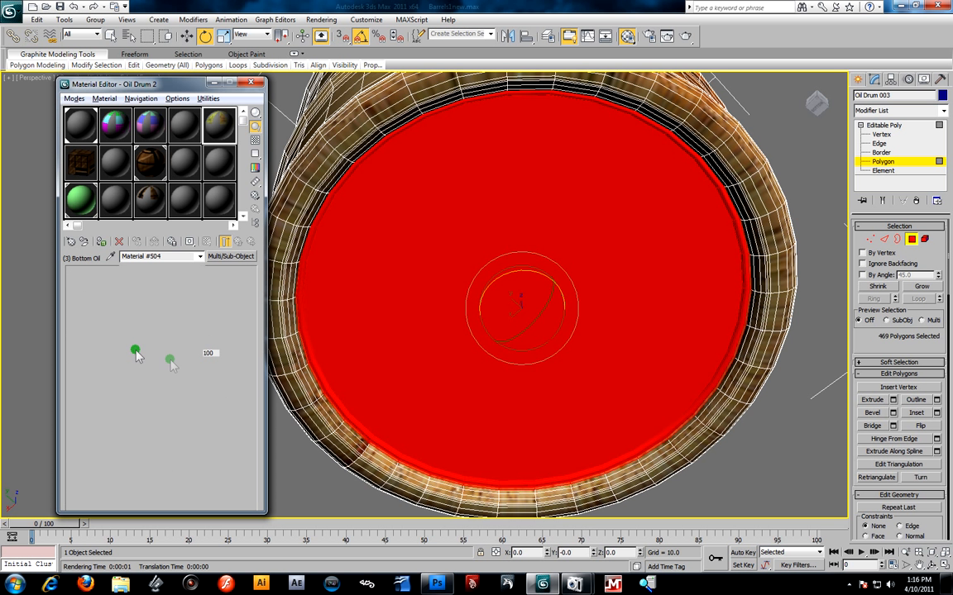
{"action": "left_click", "coordinate": [171, 342]}
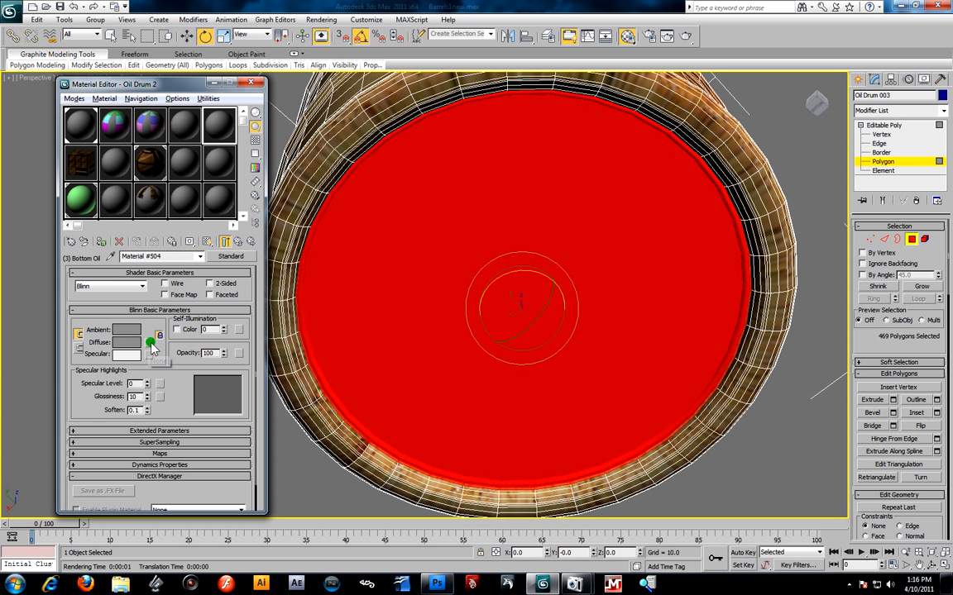
{"action": "left_click", "coordinate": [396, 159]}
{"action": "left_click", "coordinate": [386, 163]}
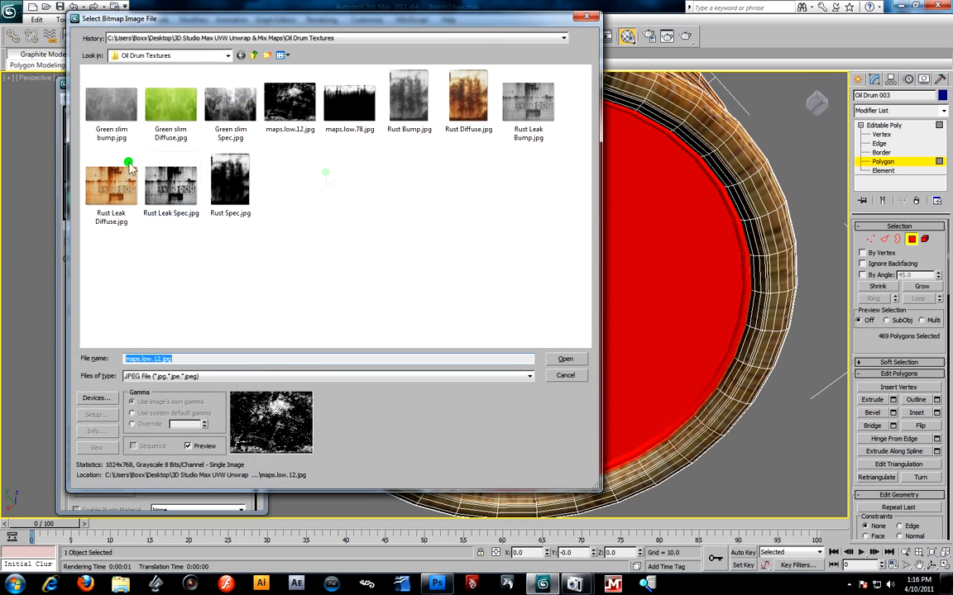
{"action": "left_click", "coordinate": [466, 116]}
{"action": "left_click", "coordinate": [559, 359]}
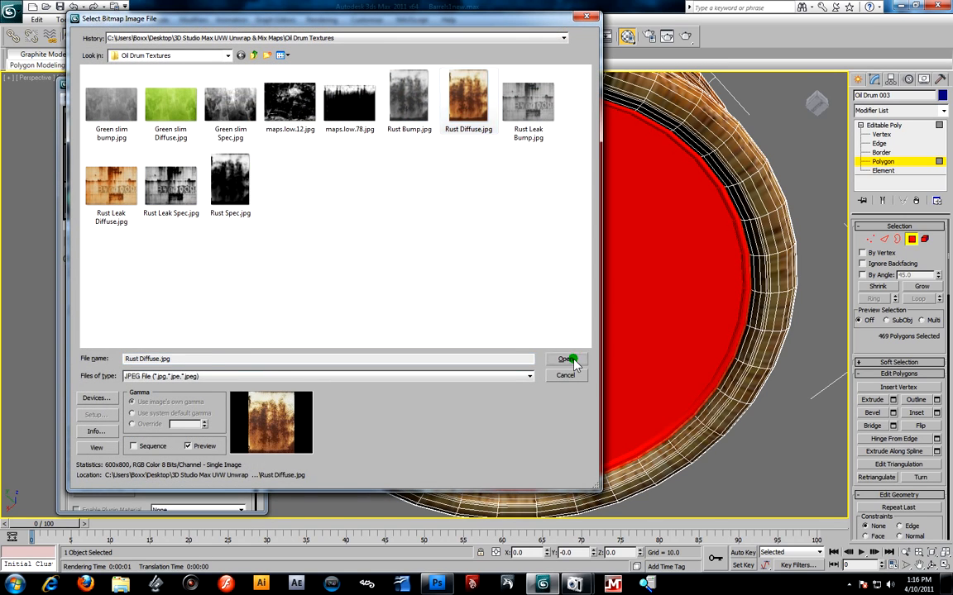
Show the rust map in the viewport, return to the Multi/Sub-Object root and assign the ID 3 sub-material to the selected underside polygons
{"action": "left_click", "coordinate": [238, 259]}
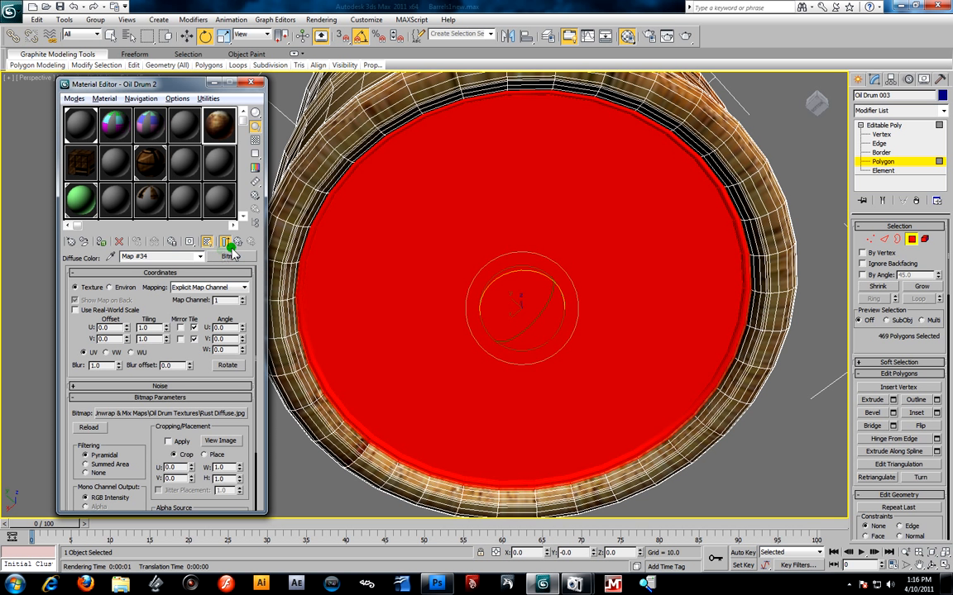
{"action": "left_click", "coordinate": [207, 240]}
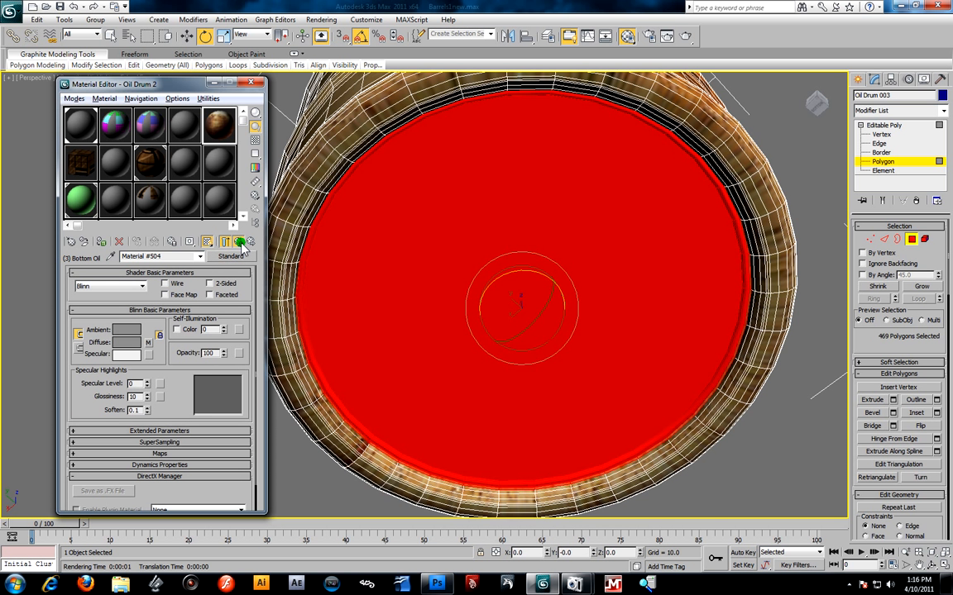
{"action": "left_click", "coordinate": [224, 241]}
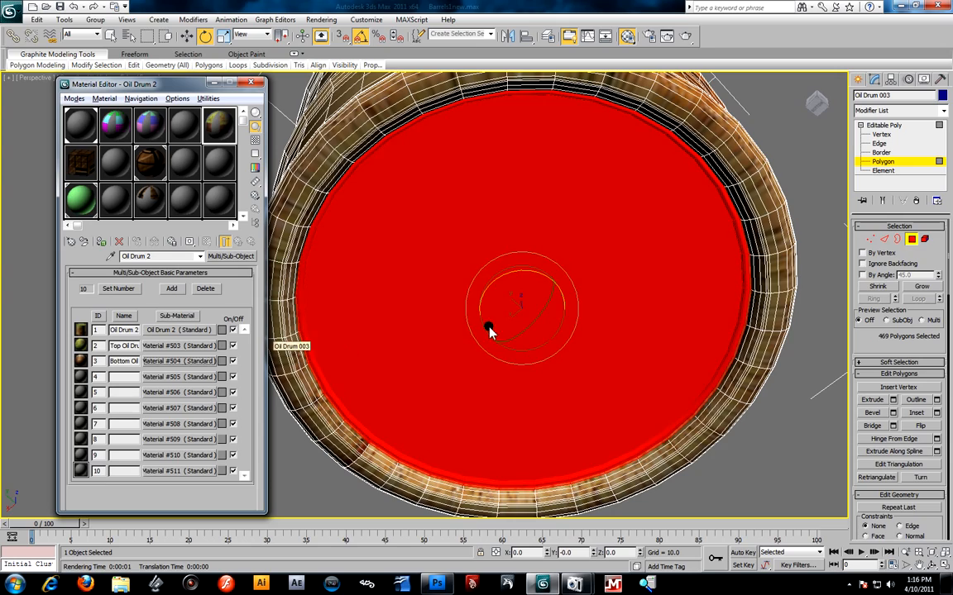
{"action": "left_click_drag", "start_coordinate": [453, 312], "coordinate": [575, 285]}
{"action": "middle_click_drag", "start_coordinate": [575, 285], "coordinate": [647, 285], "text": "alt"}
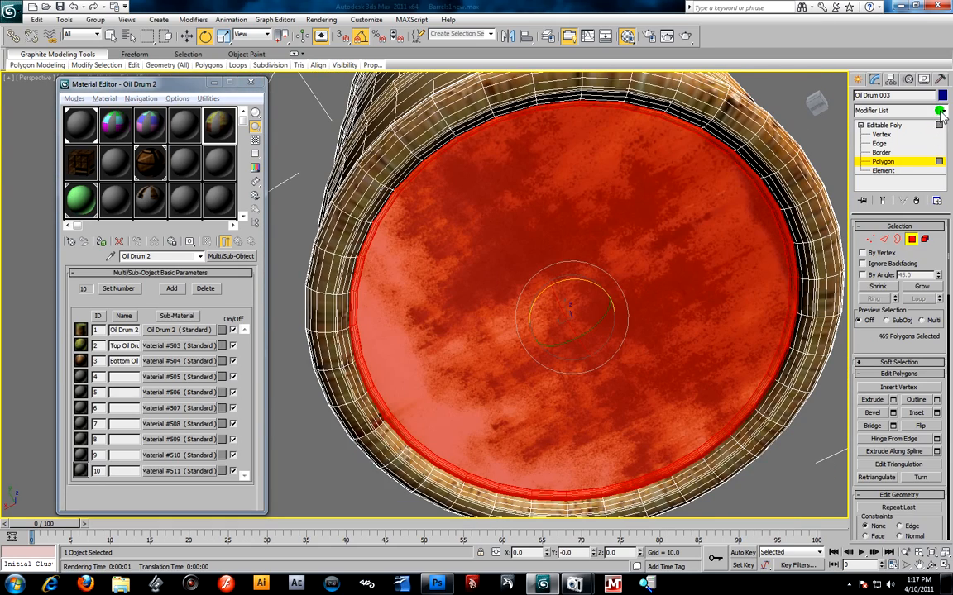
Add a UVW Map modifier to the underside polygons and rotate its gizmo about 50 degrees around Z
{"action": "left_click", "coordinate": [909, 110]}
{"action": "scroll", "coordinate": [897, 330], "scroll_direction": "down", "scroll_amount": 10}
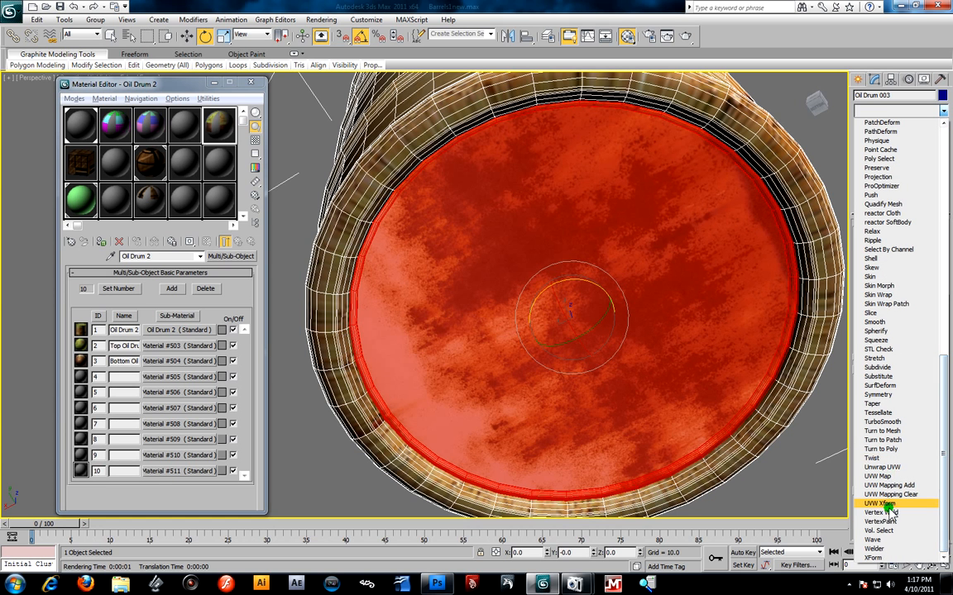
{"action": "left_click", "coordinate": [883, 477]}
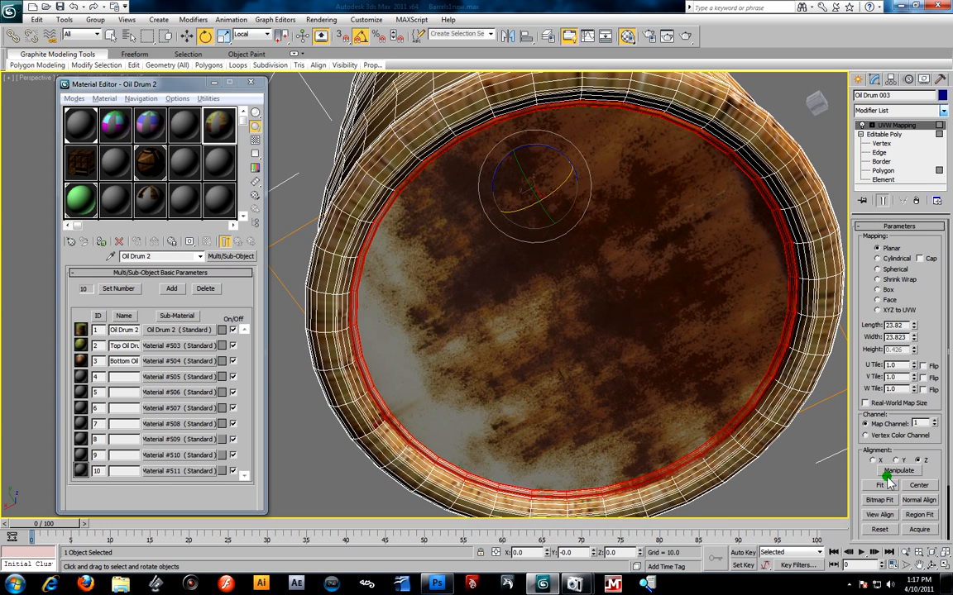
{"action": "left_click", "coordinate": [861, 125]}
{"action": "left_click", "coordinate": [890, 133]}
{"action": "left_click_drag", "start_coordinate": [536, 306], "coordinate": [542, 277]}
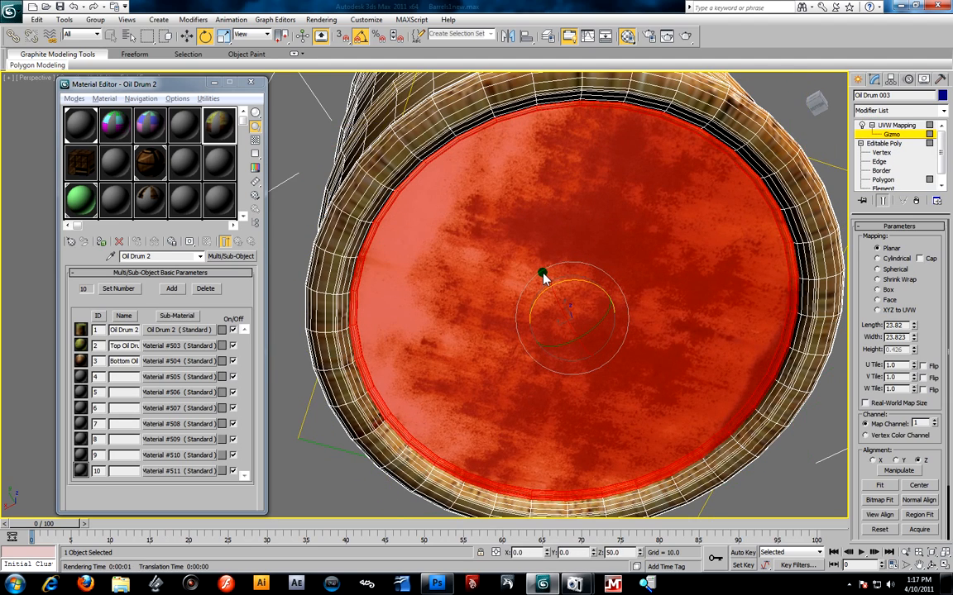
Scale the planar mapping gizmo slightly and fit the mapping to the underside polygons
{"action": "key", "text": "r"}
{"action": "mouse_move", "coordinate": [574, 313]}
{"action": "left_mouse_down"}
{"action": "mouse_move", "coordinate": [553, 288]}
{"action": "mouse_move", "coordinate": [591, 336]}
{"action": "mouse_move", "coordinate": [574, 345]}
{"action": "mouse_move", "coordinate": [633, 410]}
{"action": "mouse_move", "coordinate": [690, 527]}
{"action": "mouse_move", "coordinate": [576, 314]}
{"action": "left_mouse_up"}
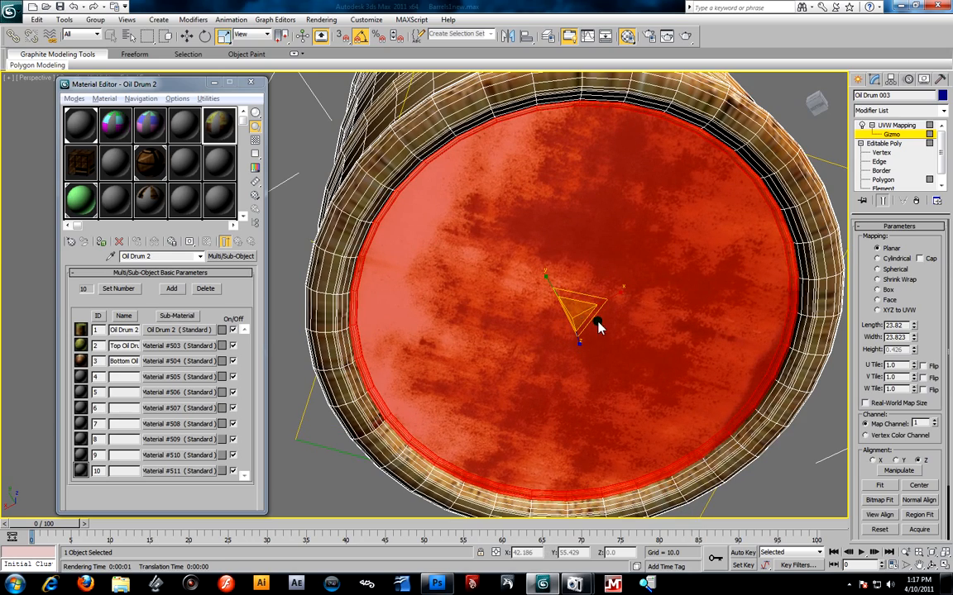
{"action": "left_click", "coordinate": [886, 486]}
{"action": "middle_click_drag", "start_coordinate": [602, 245], "coordinate": [585, 256], "text": "alt"}
Collapse the underside's UVW Mapping modifier into the Editable Poly
{"action": "left_click", "coordinate": [901, 127]}
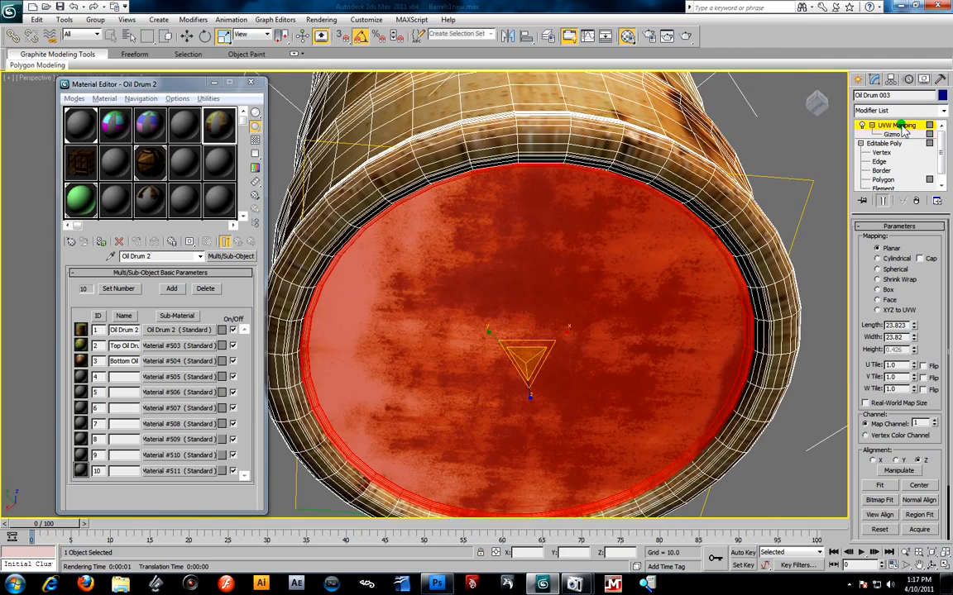
{"action": "right_click", "coordinate": [904, 132]}
{"action": "left_click", "coordinate": [773, 207]}
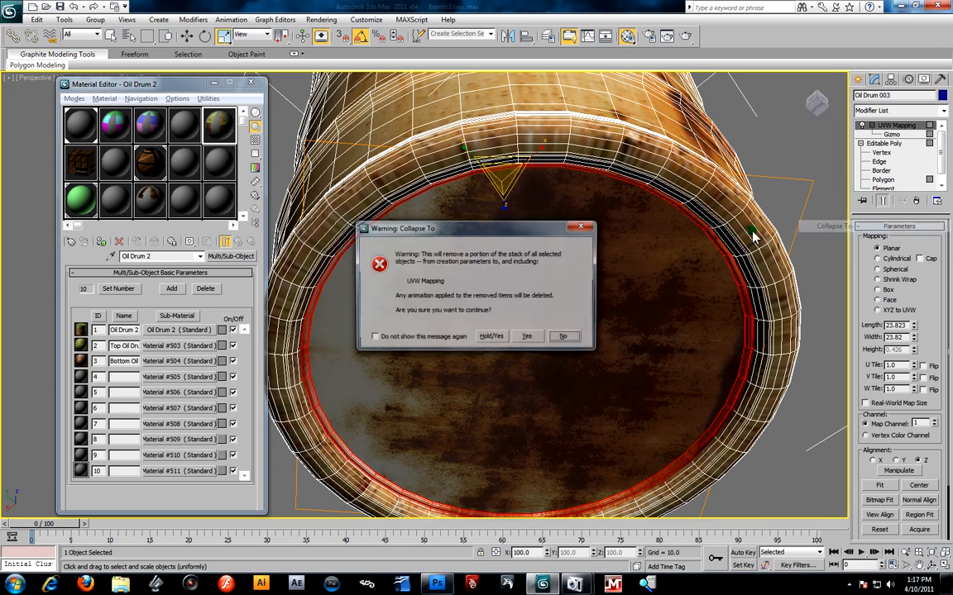
{"action": "left_click", "coordinate": [526, 336]}
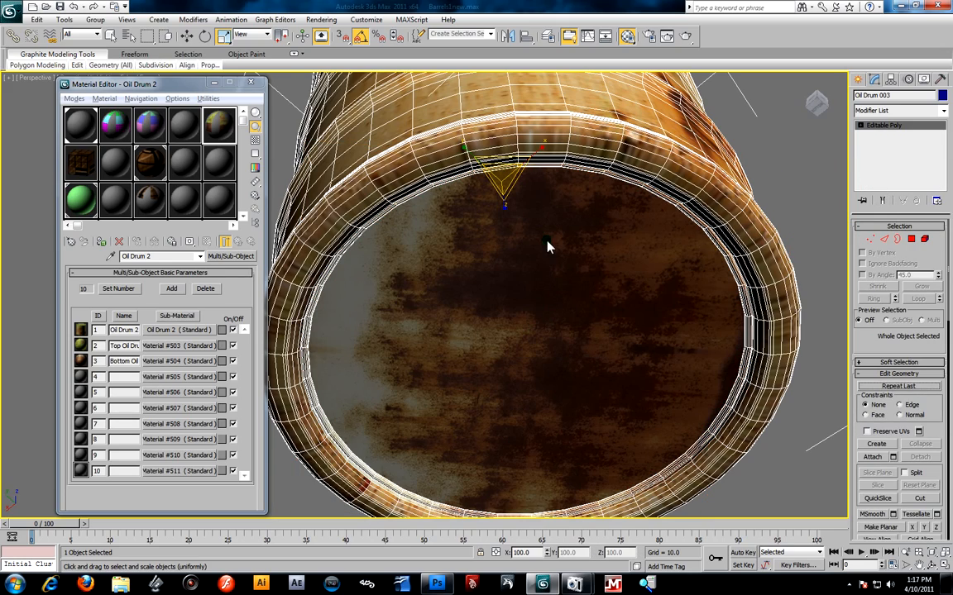
Close the Material Editor and unhide all objects in the scene
{"action": "middle_click_drag", "start_coordinate": [557, 253], "coordinate": [558, 360], "text": "alt"}
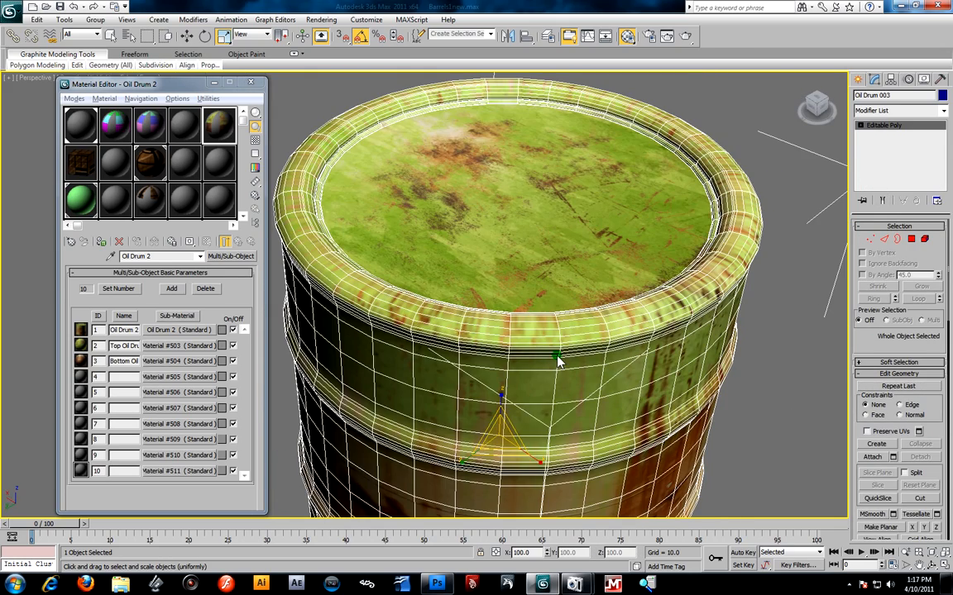
{"action": "scroll", "coordinate": [561, 356], "scroll_direction": "down", "scroll_amount": 4}
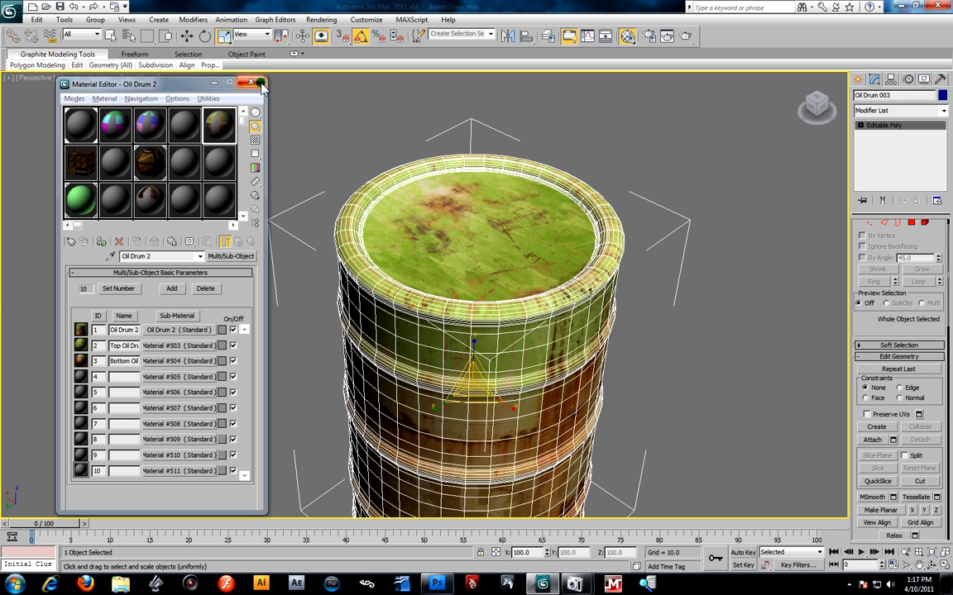
{"action": "left_click", "coordinate": [261, 85]}
{"action": "right_click", "coordinate": [286, 154]}
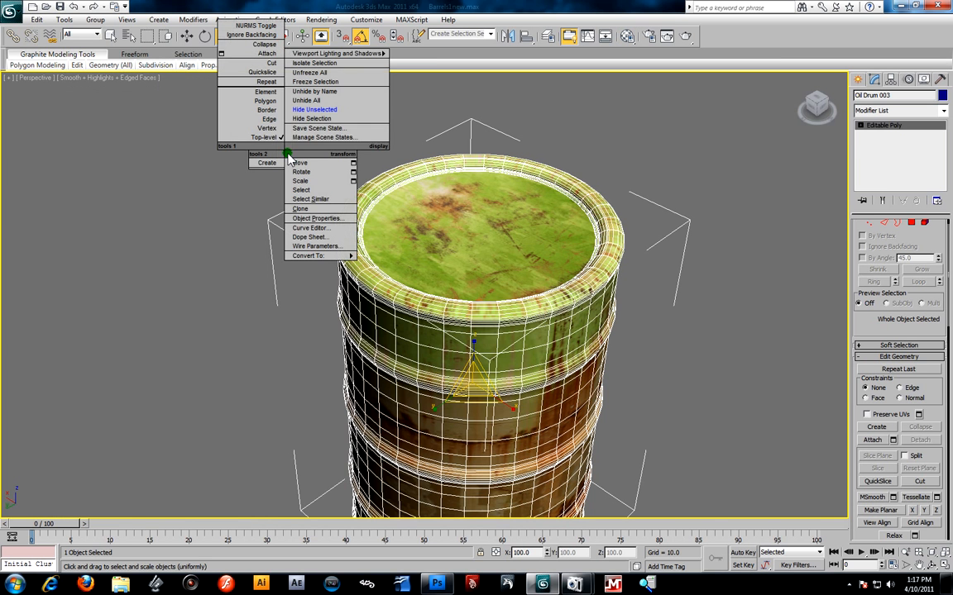
{"action": "left_click", "coordinate": [307, 101]}
Render the scene from Camera001 to check the drum in context, and close the render window
{"action": "left_click", "coordinate": [37, 77]}
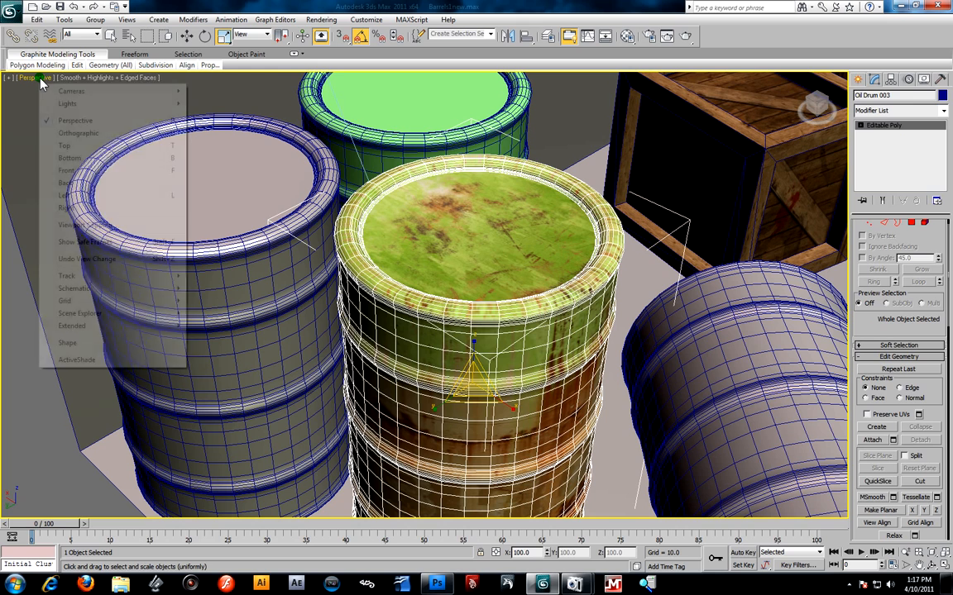
{"action": "mouse_move", "coordinate": [65, 91]}
{"action": "left_click", "coordinate": [199, 91]}
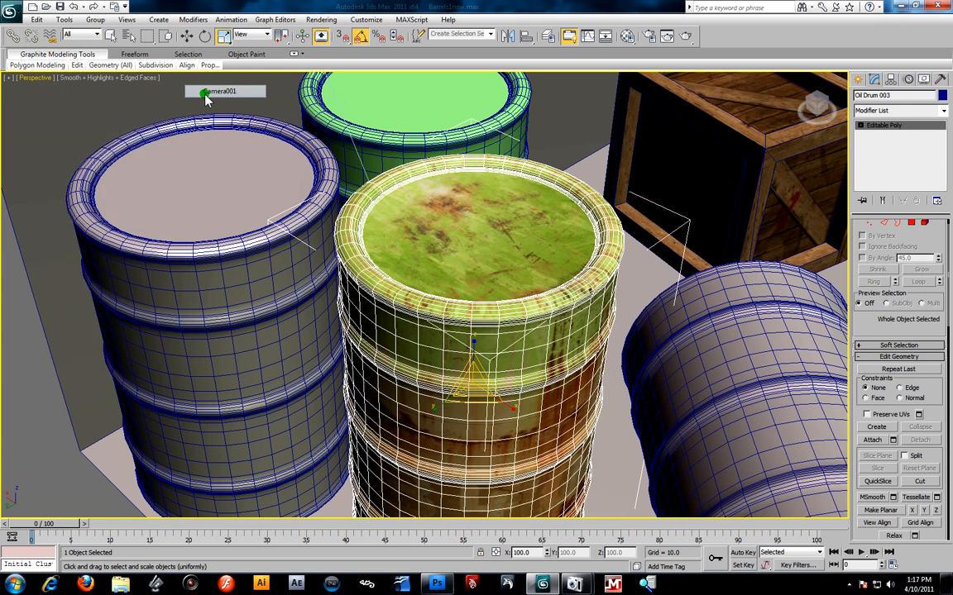
{"action": "left_click", "coordinate": [686, 36]}
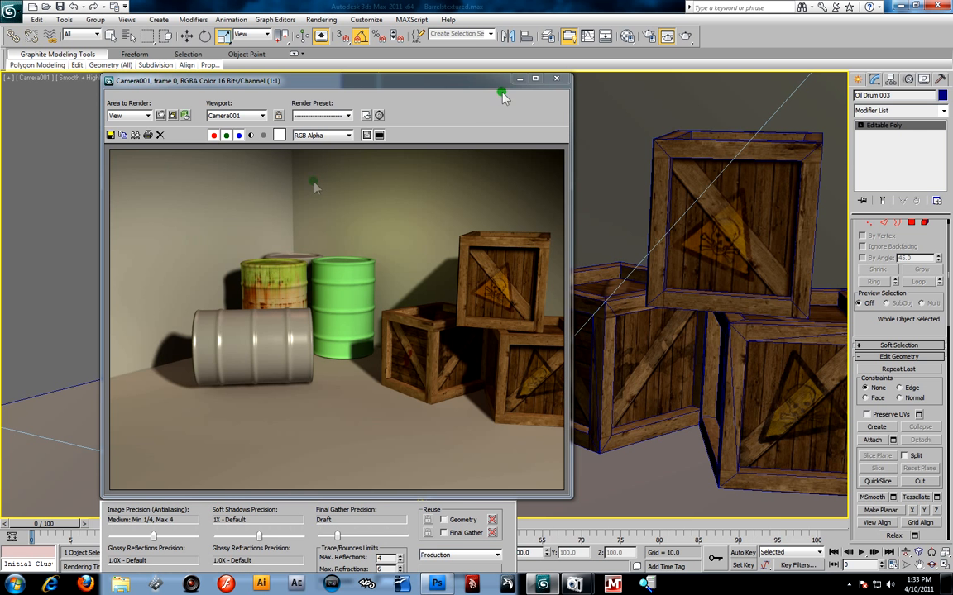
{"action": "left_click", "coordinate": [558, 81]}
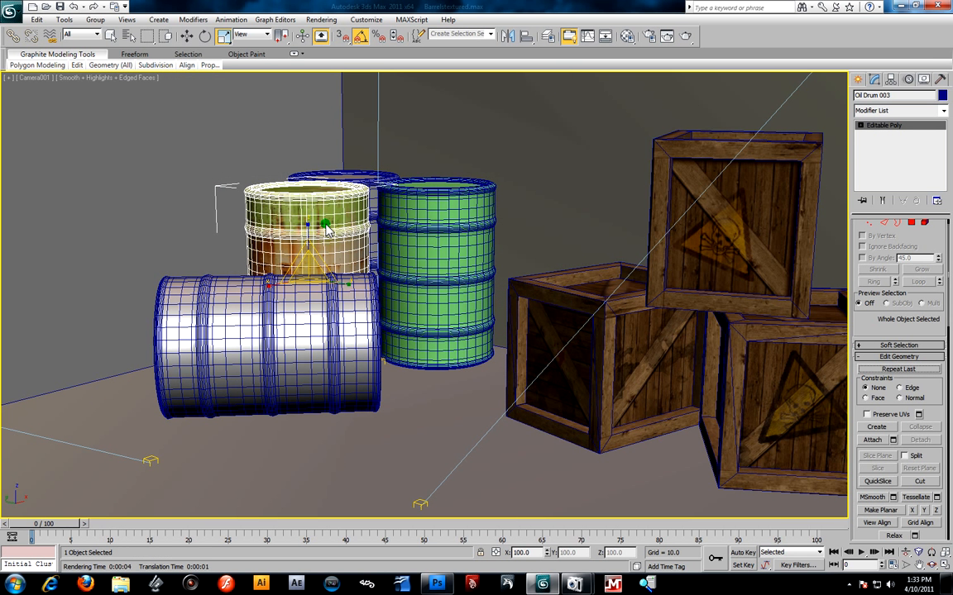
Return to the Perspective view, hide everything except the textured drum and frame it
{"action": "key", "text": "p"}
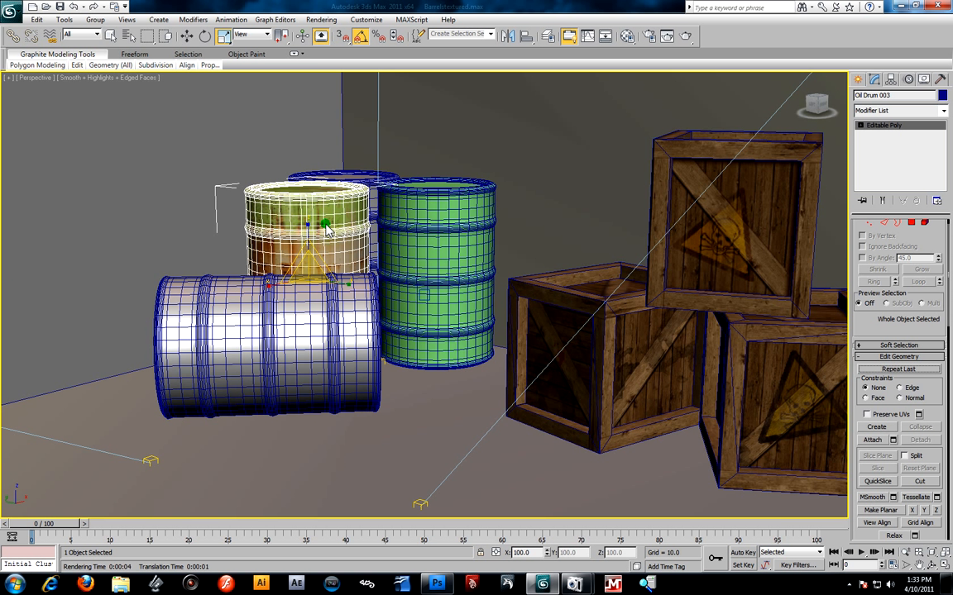
{"action": "right_click", "coordinate": [325, 220]}
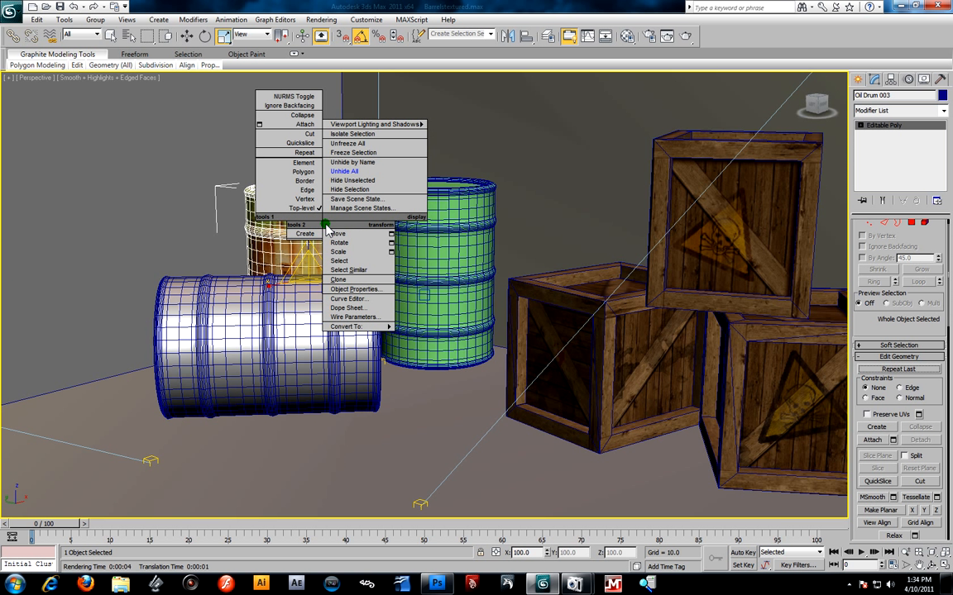
{"action": "left_click", "coordinate": [362, 182]}
{"action": "key", "text": "z"}
Turn off the edged-faces display and examine the drum's side texture and its seam from all around
{"action": "middle_click_drag", "start_coordinate": [708, 325], "coordinate": [510, 324], "text": "alt"}
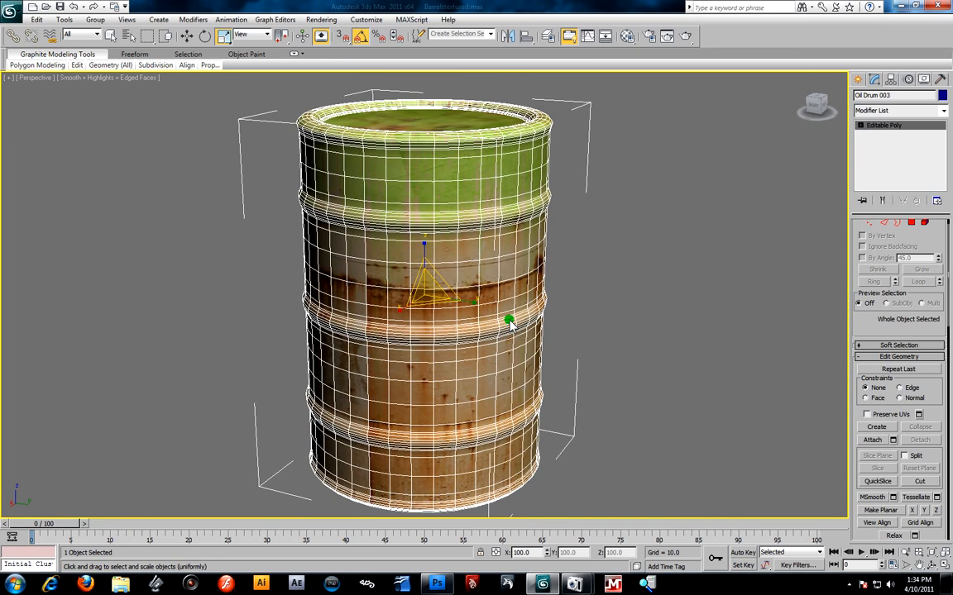
{"action": "key", "text": "F4"}
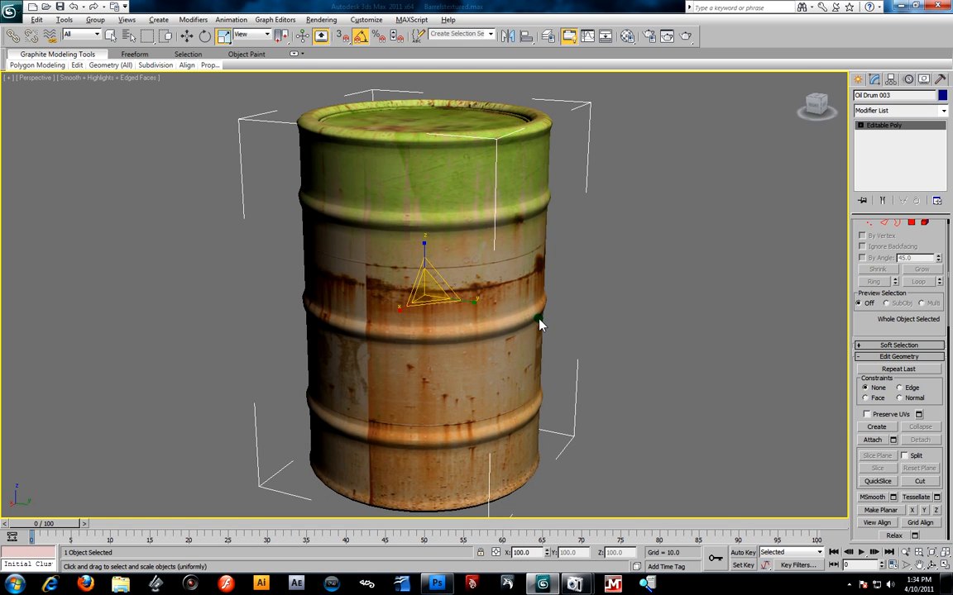
{"action": "middle_click_drag", "start_coordinate": [539, 324], "coordinate": [569, 314], "text": "alt"}
{"action": "mouse_move", "coordinate": [431, 398]}
{"action": "middle_mouse_down", "text": "alt"}
{"action": "mouse_move", "coordinate": [489, 383]}
{"action": "mouse_move", "coordinate": [432, 389]}
{"action": "middle_mouse_up", "text": "alt"}
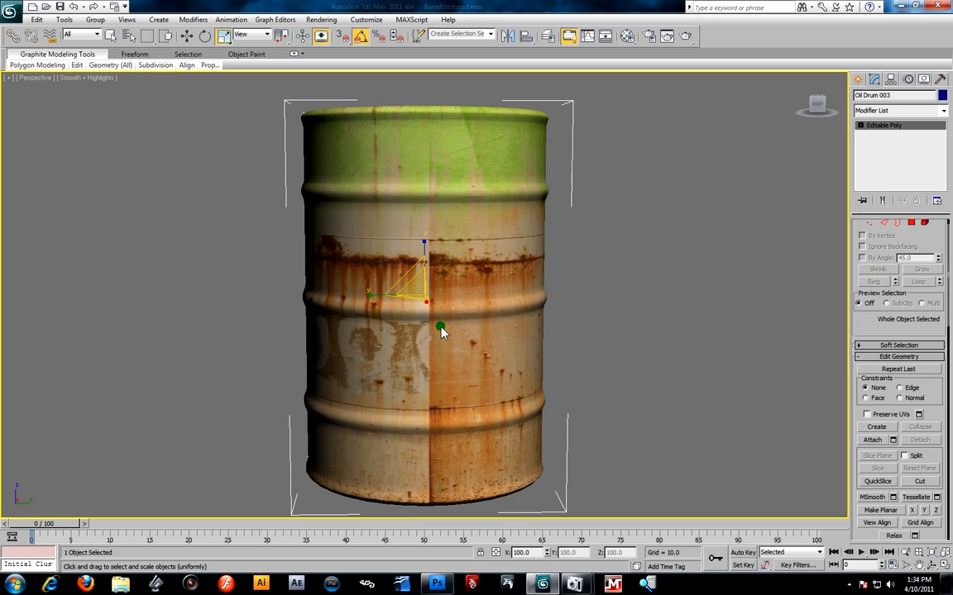
{"action": "middle_click_drag", "start_coordinate": [464, 323], "coordinate": [400, 325], "text": "alt"}
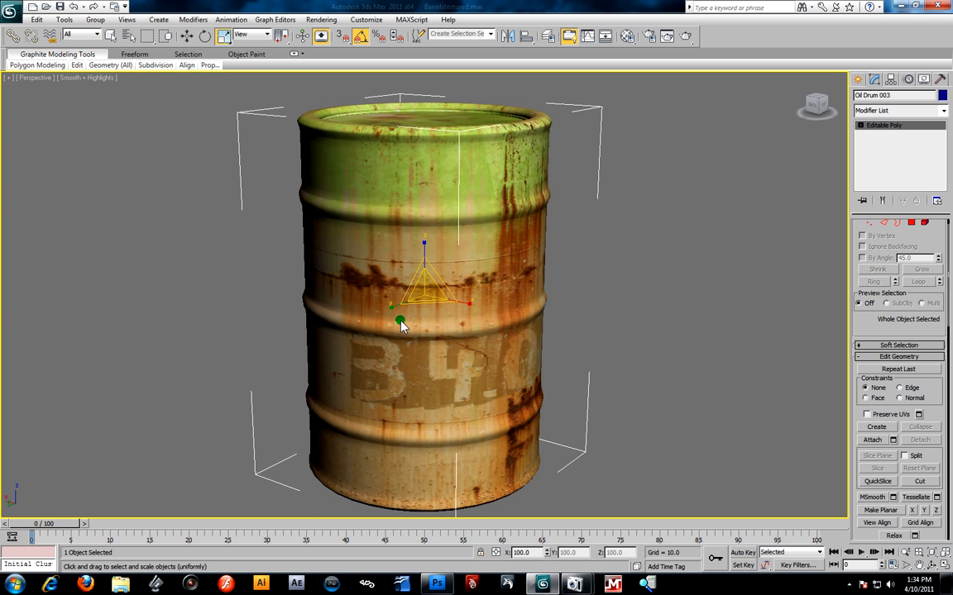
Enable the Specular Level and Bump maps on the drum's side sub-material, ID 1
{"action": "key", "text": "m"}
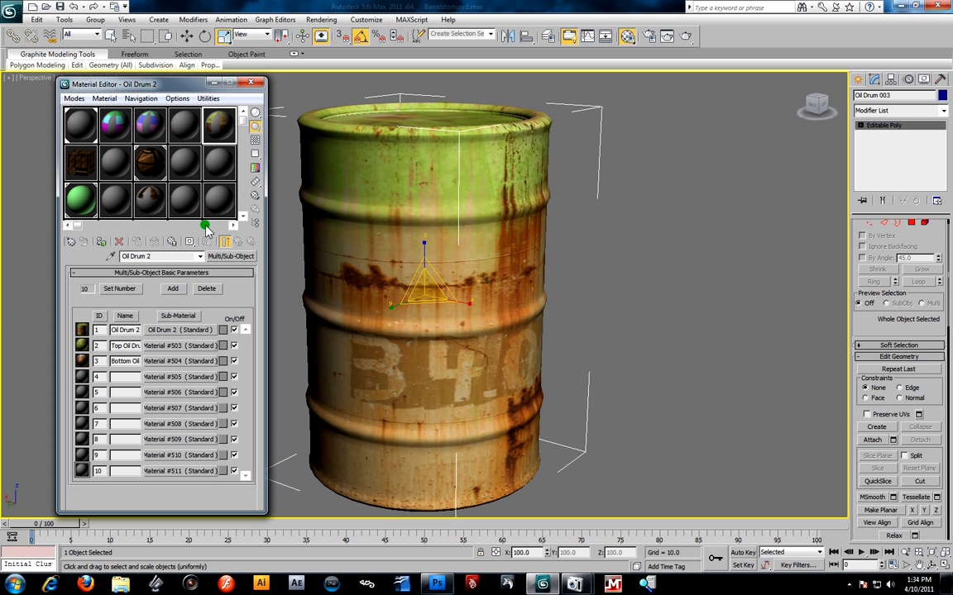
{"action": "left_click", "coordinate": [180, 330]}
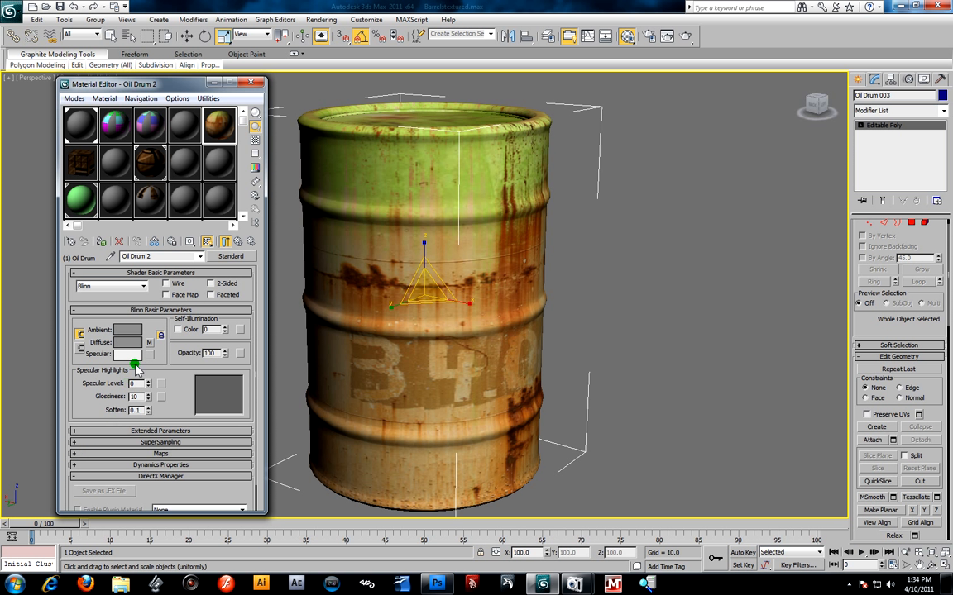
{"action": "left_click", "coordinate": [91, 455]}
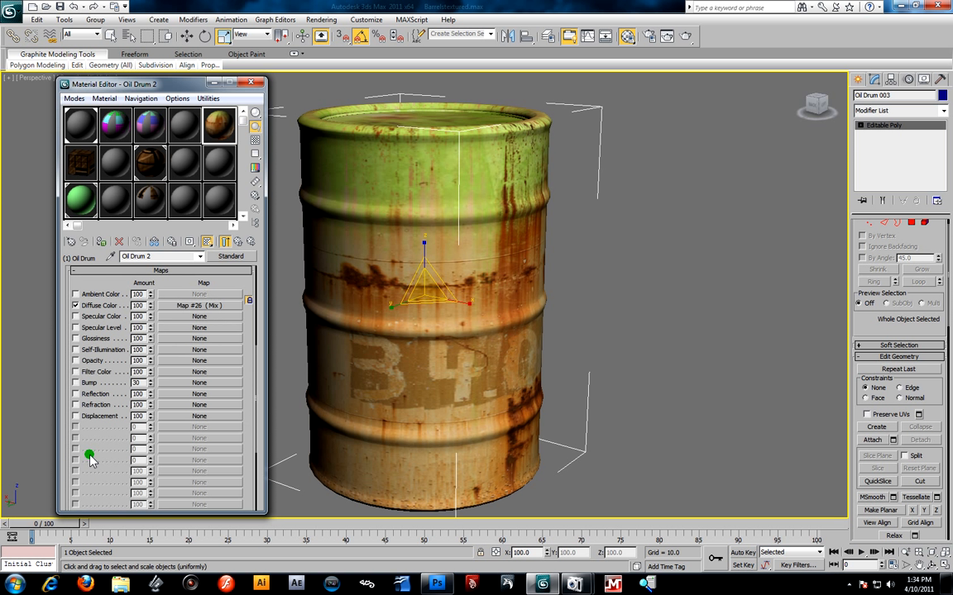
{"action": "left_click", "coordinate": [77, 327]}
{"action": "left_click", "coordinate": [76, 382]}
Assign a Mix map to the side material's Specular Level
{"action": "left_click", "coordinate": [194, 328]}
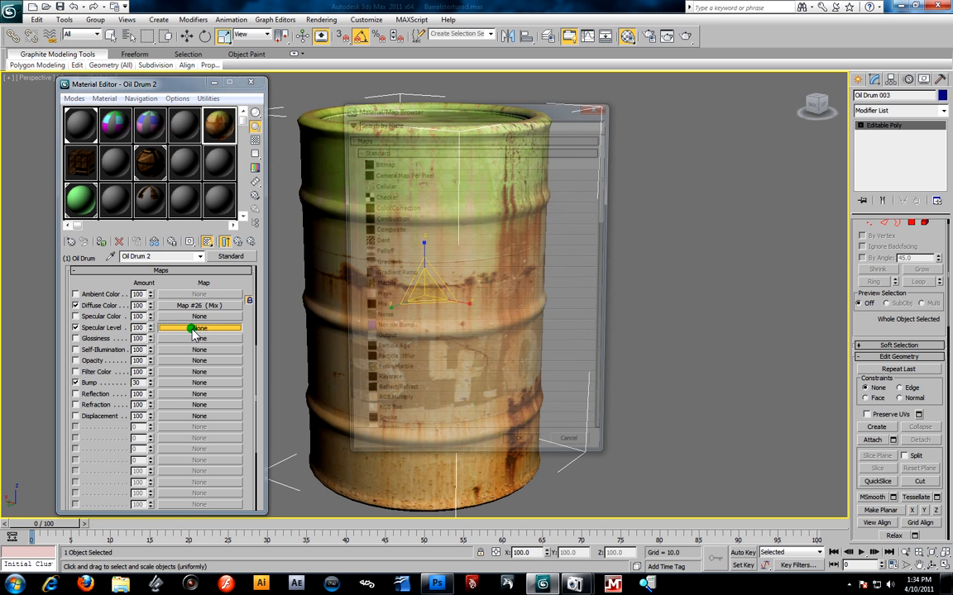
{"action": "left_click", "coordinate": [376, 311]}
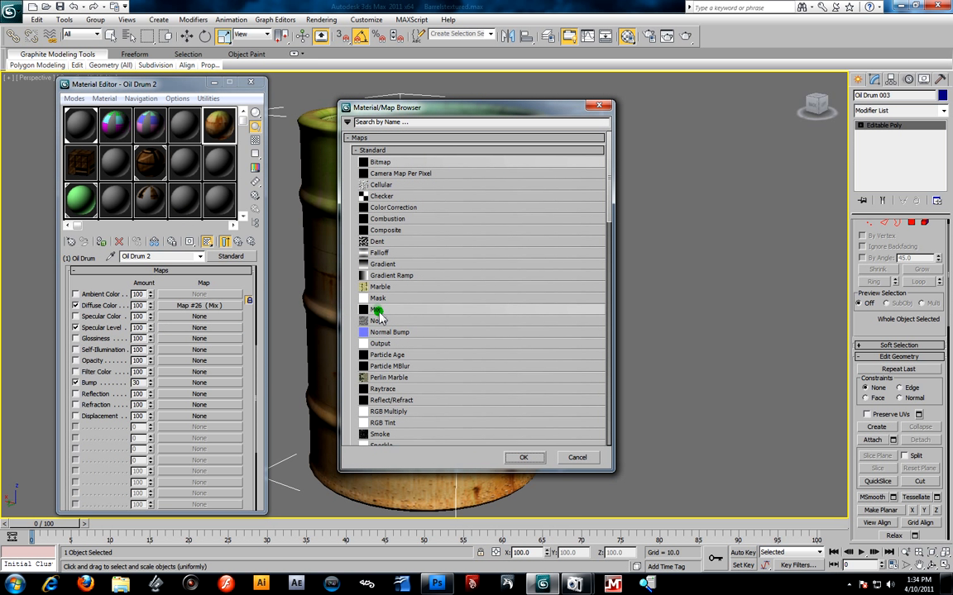
{"action": "double_click", "coordinate": [377, 311]}
Load Rust Leak Spec.jpg as a Bitmap into Color #1 of the specular Mix map
{"action": "left_click", "coordinate": [196, 295]}
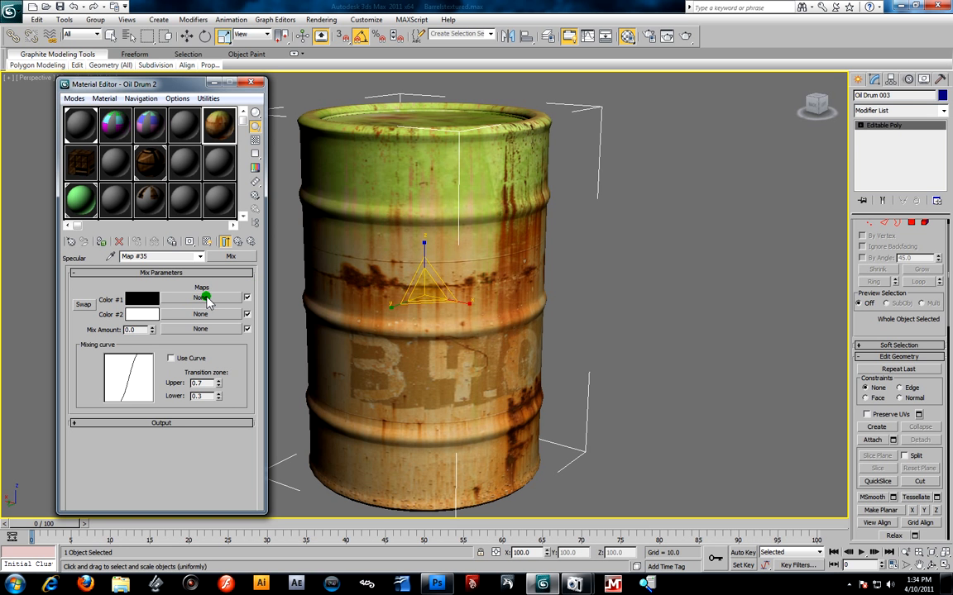
{"action": "left_click", "coordinate": [201, 298]}
{"action": "double_click", "coordinate": [382, 161]}
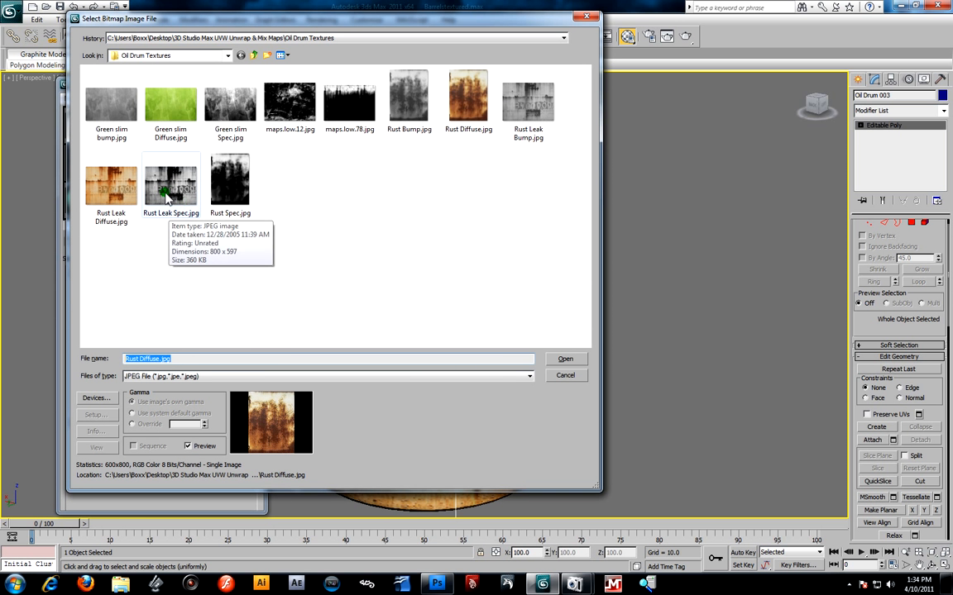
{"action": "left_click", "coordinate": [170, 208]}
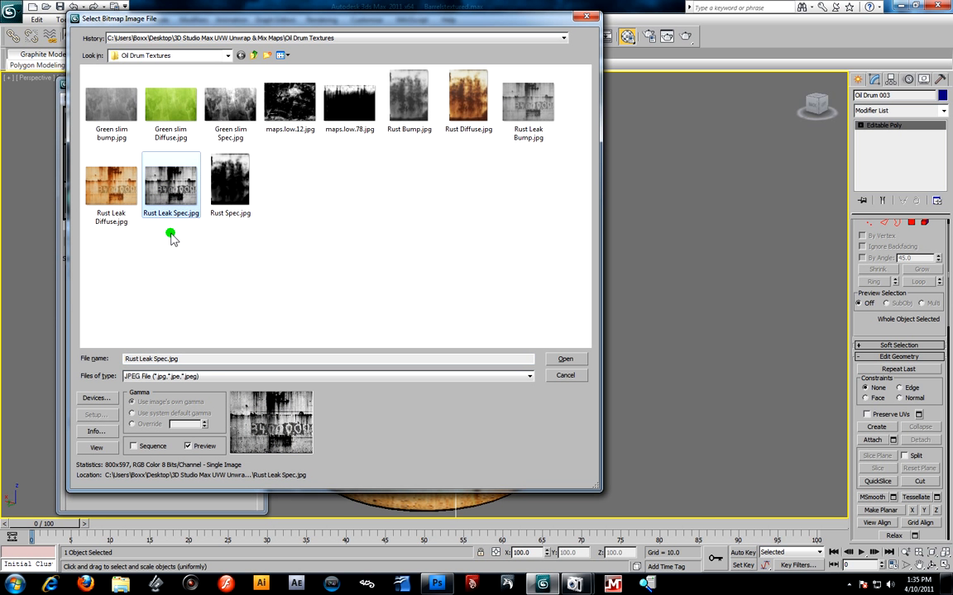
{"action": "left_click", "coordinate": [559, 359]}
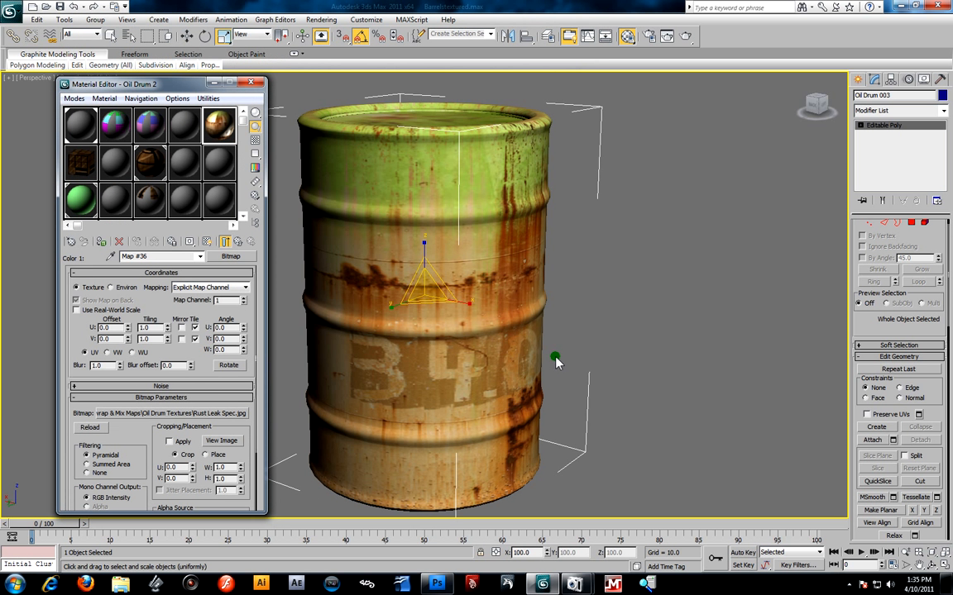
Open an enlarged preview of the drum material sample and place it beside the drum
{"action": "double_click", "coordinate": [220, 129]}
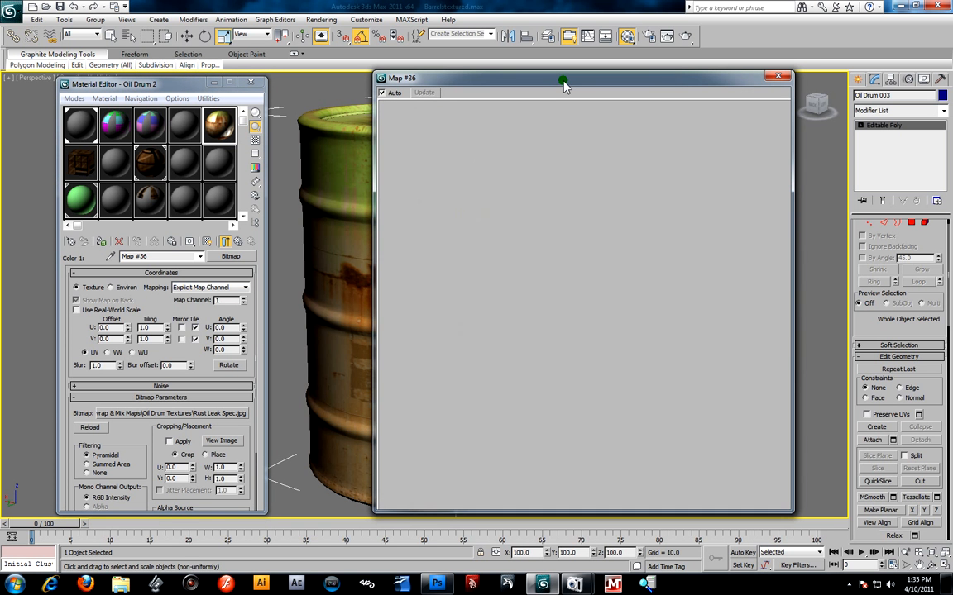
{"action": "left_click_drag", "start_coordinate": [563, 81], "coordinate": [707, 76]}
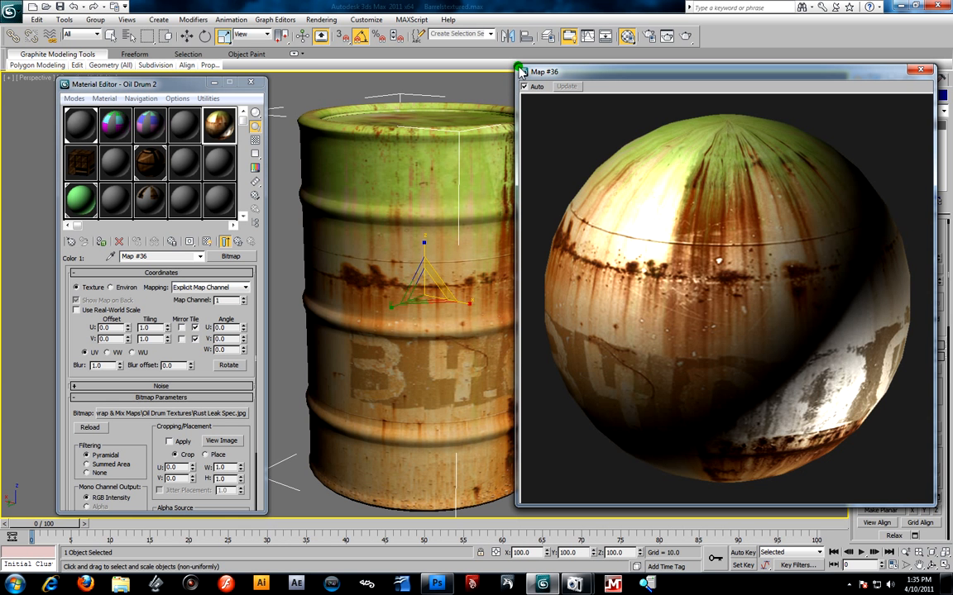
{"action": "left_click_drag", "start_coordinate": [522, 72], "coordinate": [578, 115]}
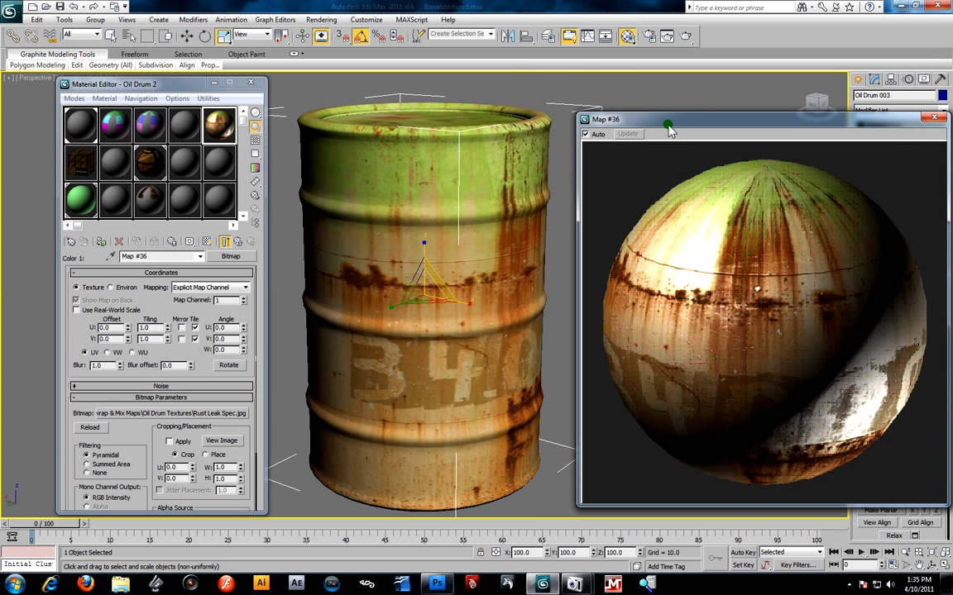
{"action": "left_click_drag", "start_coordinate": [663, 122], "coordinate": [650, 112]}
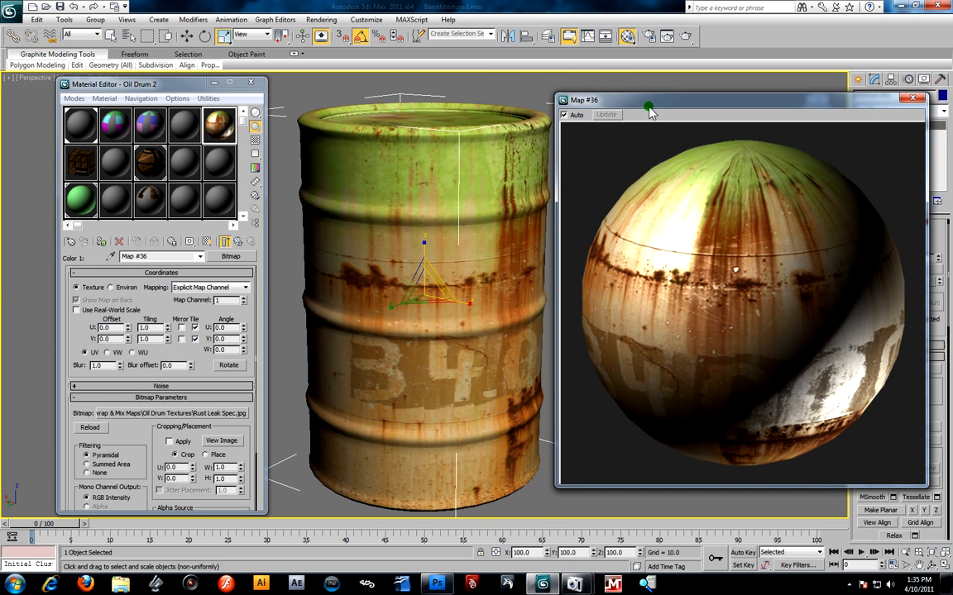
Load Green slim Spec.jpg as a Bitmap into Color #2 of the side material's specular Mix map
{"action": "left_click", "coordinate": [242, 241]}
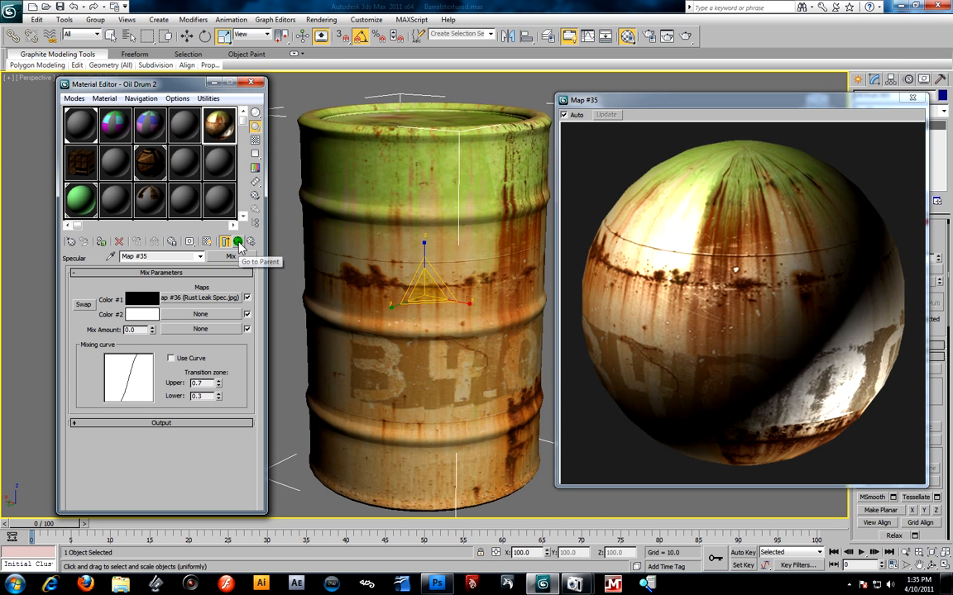
{"action": "left_click", "coordinate": [240, 241]}
{"action": "left_click", "coordinate": [240, 242]}
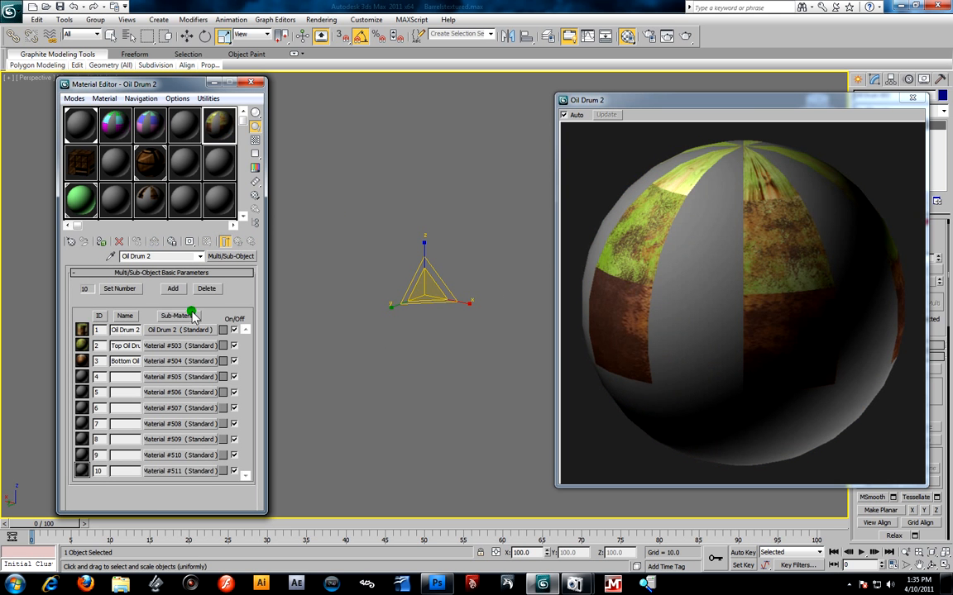
{"action": "left_click", "coordinate": [190, 330]}
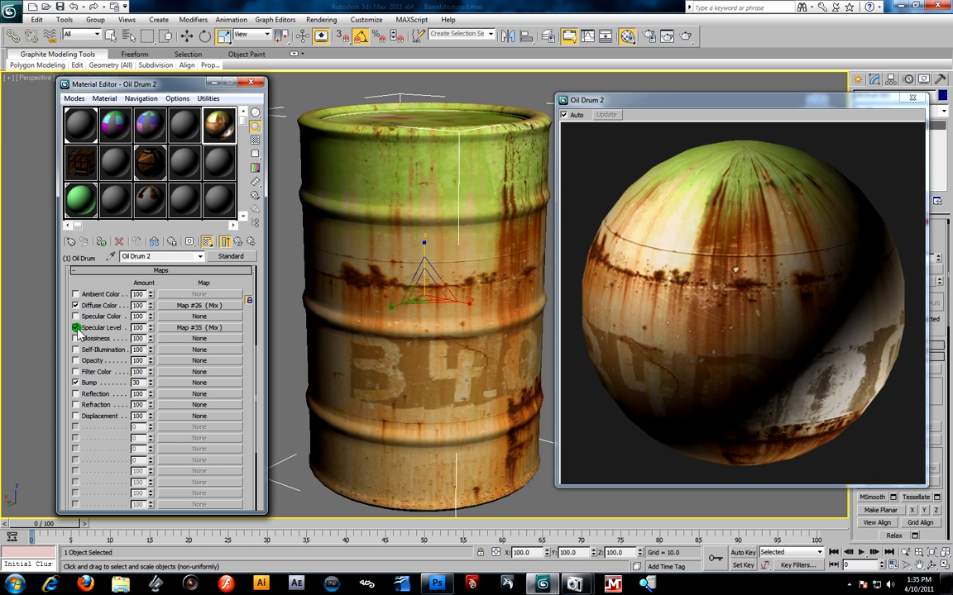
{"action": "left_click", "coordinate": [191, 327]}
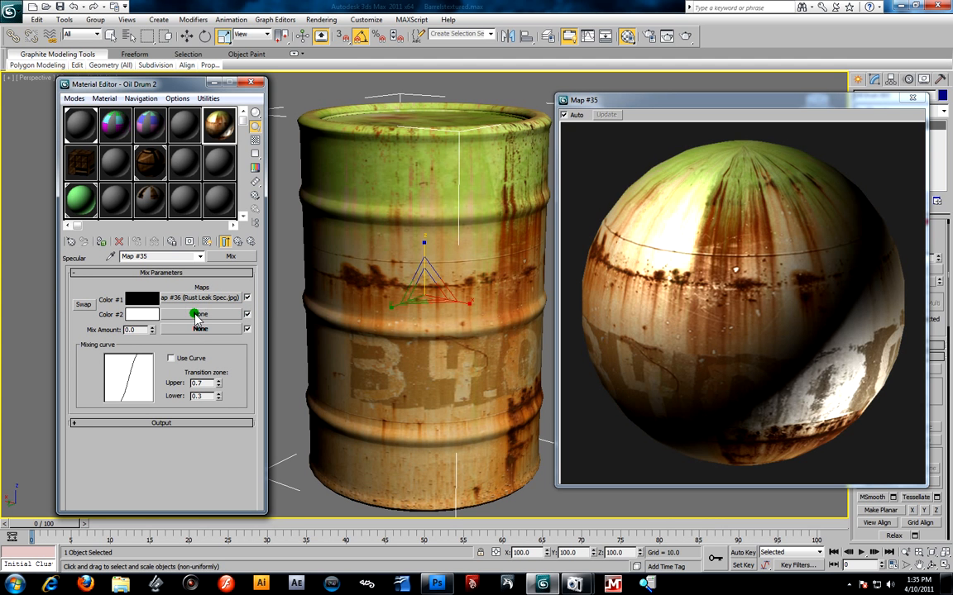
{"action": "left_click", "coordinate": [196, 315]}
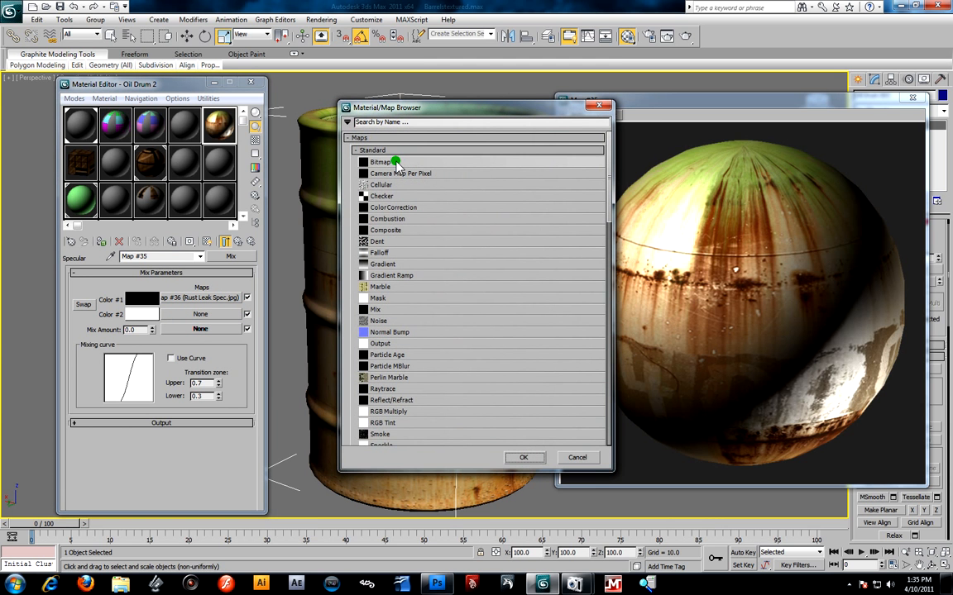
{"action": "double_click", "coordinate": [391, 163]}
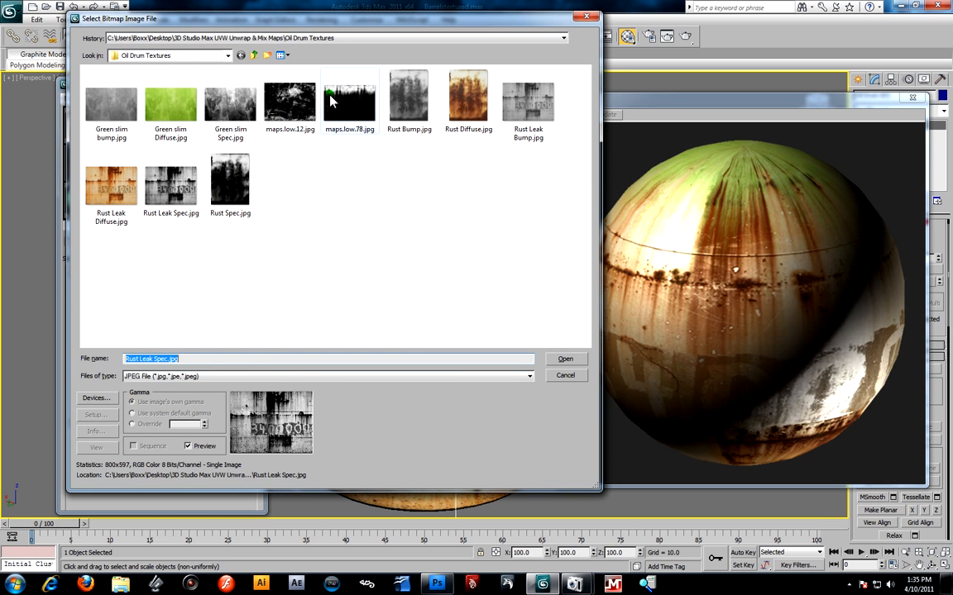
{"action": "left_click", "coordinate": [243, 112]}
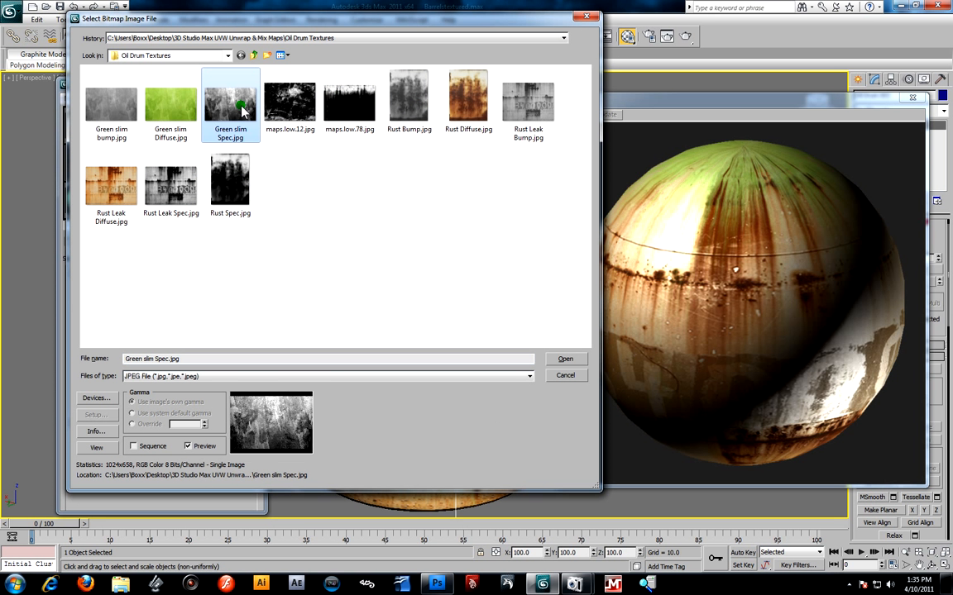
{"action": "left_click", "coordinate": [560, 360]}
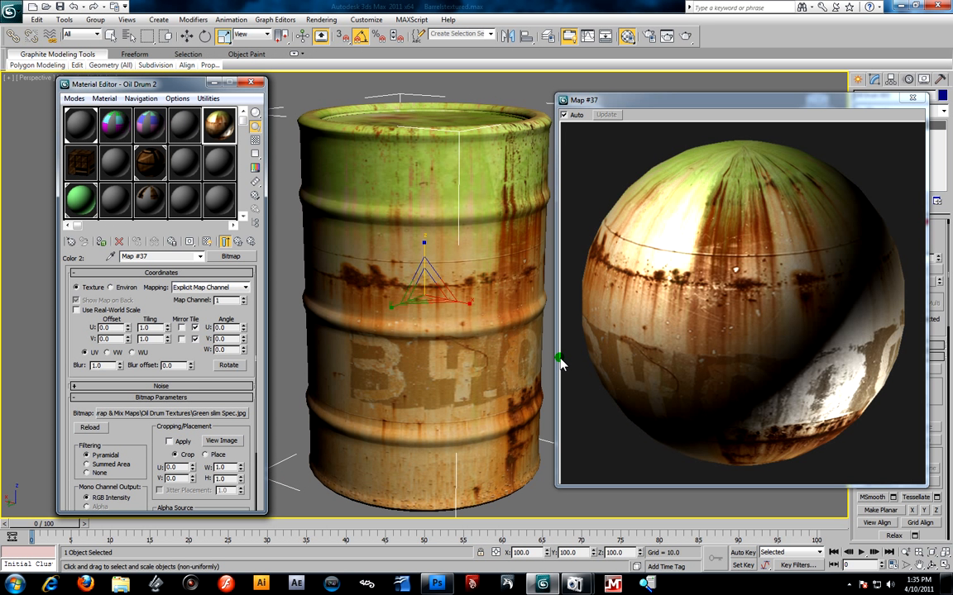
{"action": "key", "text": "ctrl+e"}
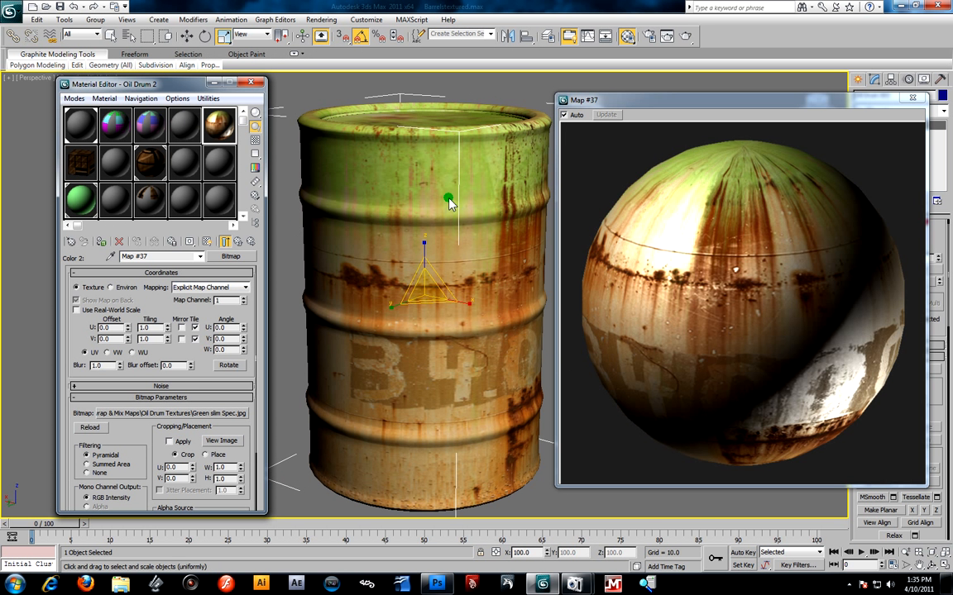
Return to the side sub-material, switch its preview sample to a cylinder and toggle the Specular Level map to compare
{"action": "left_click", "coordinate": [238, 241]}
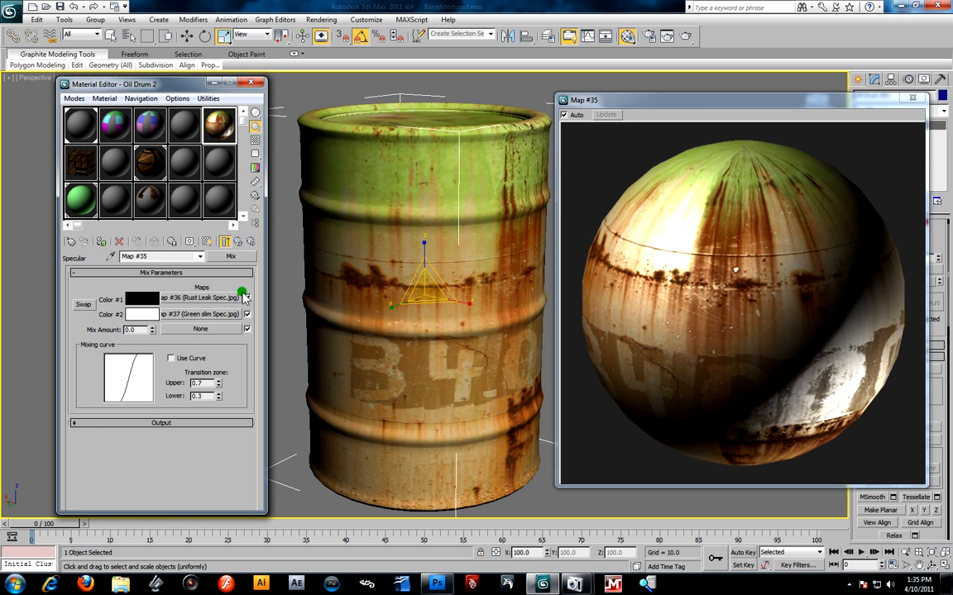
{"action": "left_click", "coordinate": [238, 242]}
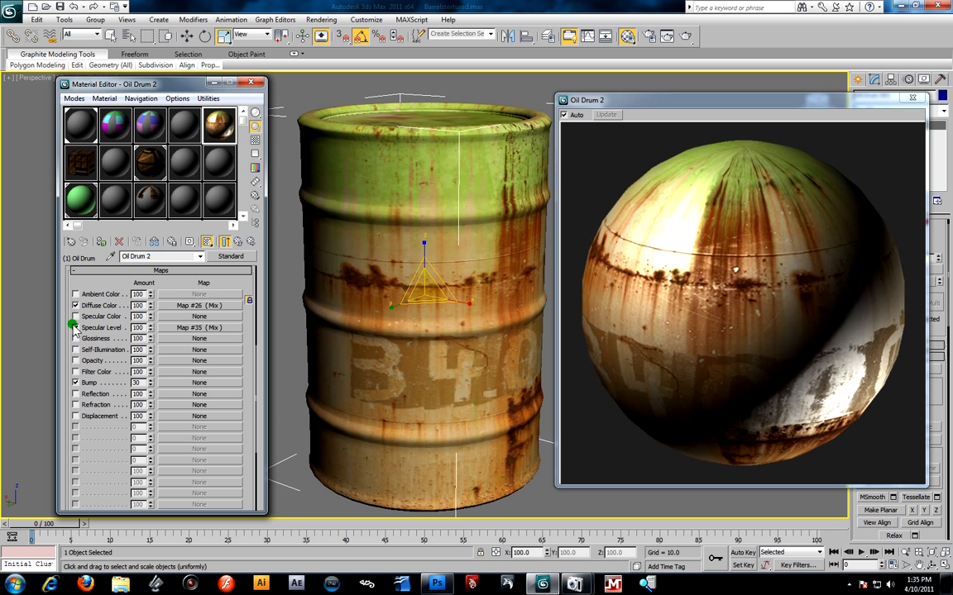
{"action": "left_click_drag", "start_coordinate": [254, 111], "coordinate": [279, 115]}
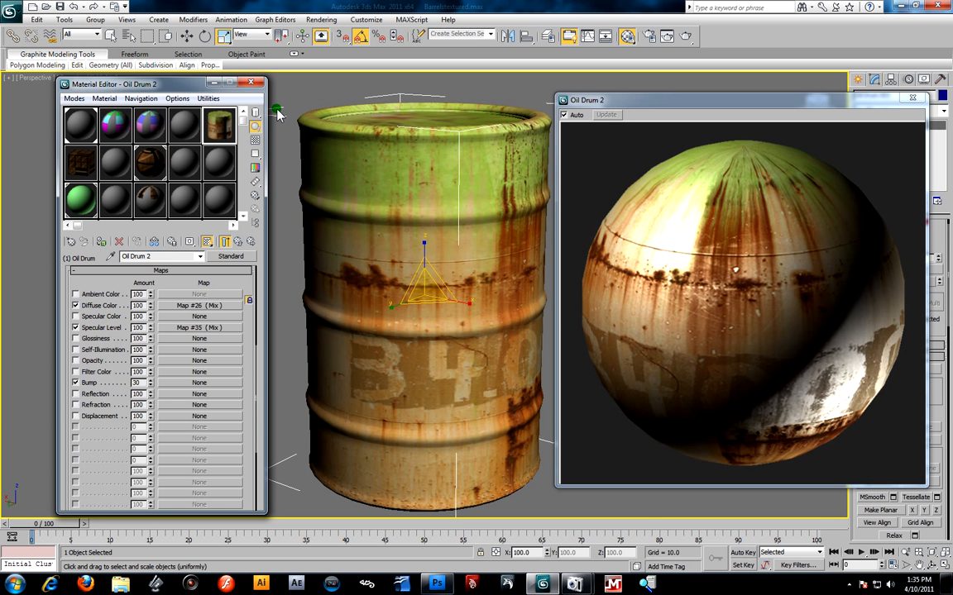
{"action": "left_click", "coordinate": [76, 327]}
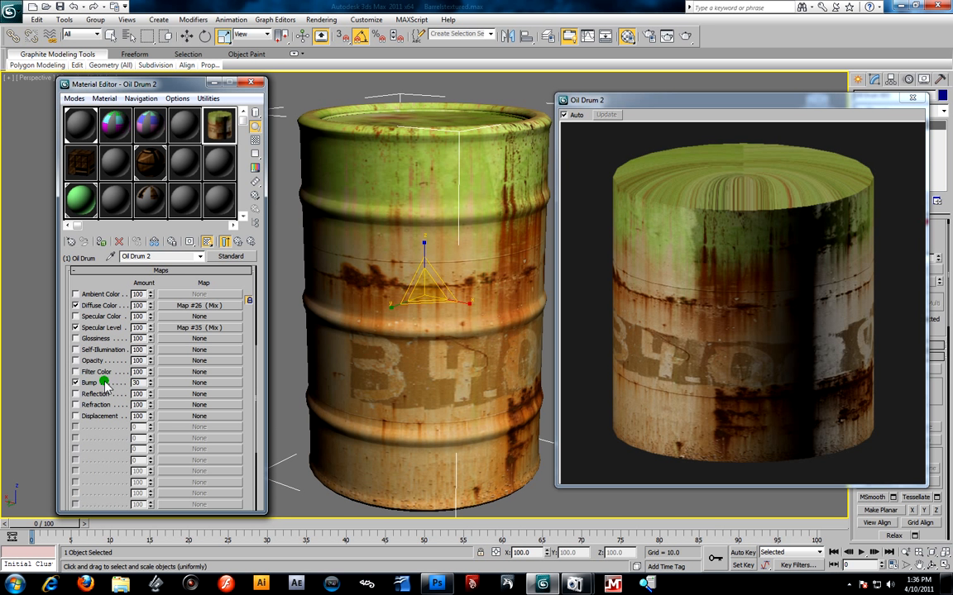
Give the Bump slot an empty Bitmap and replace it with a Mix map, keeping the old map as a sub-map
{"action": "left_click", "coordinate": [176, 383]}
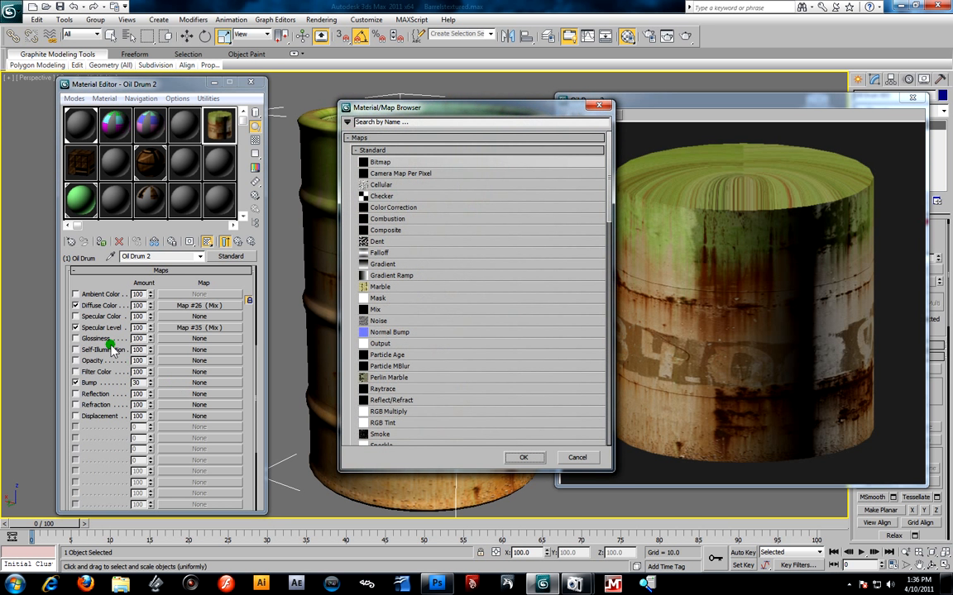
{"action": "double_click", "coordinate": [388, 163]}
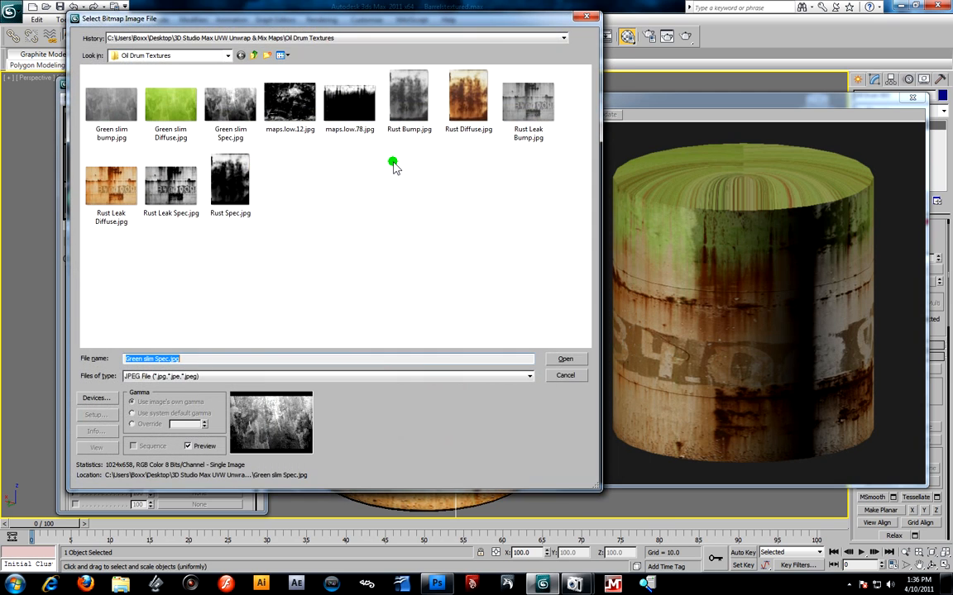
{"action": "left_click", "coordinate": [565, 374]}
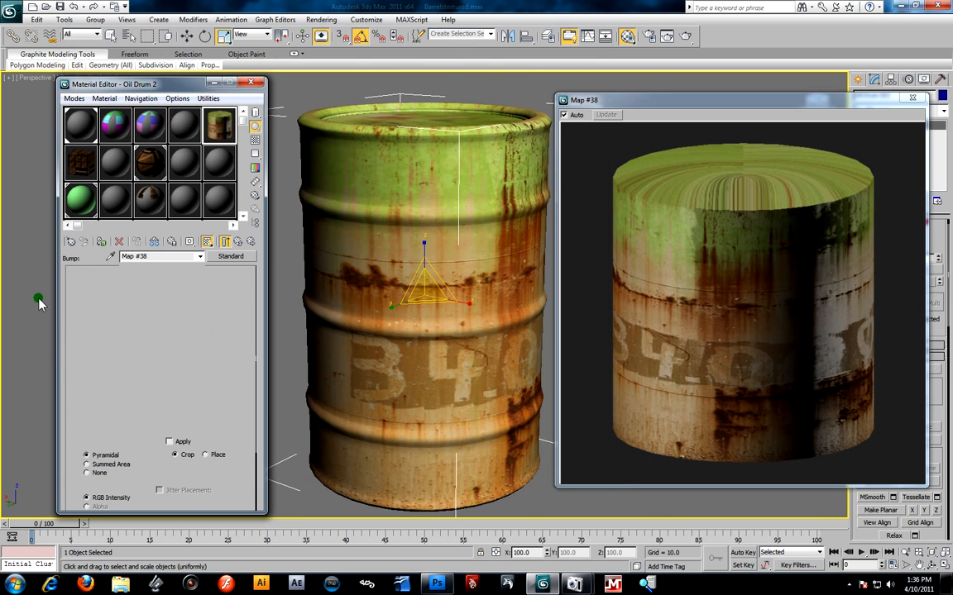
{"action": "left_click", "coordinate": [230, 257]}
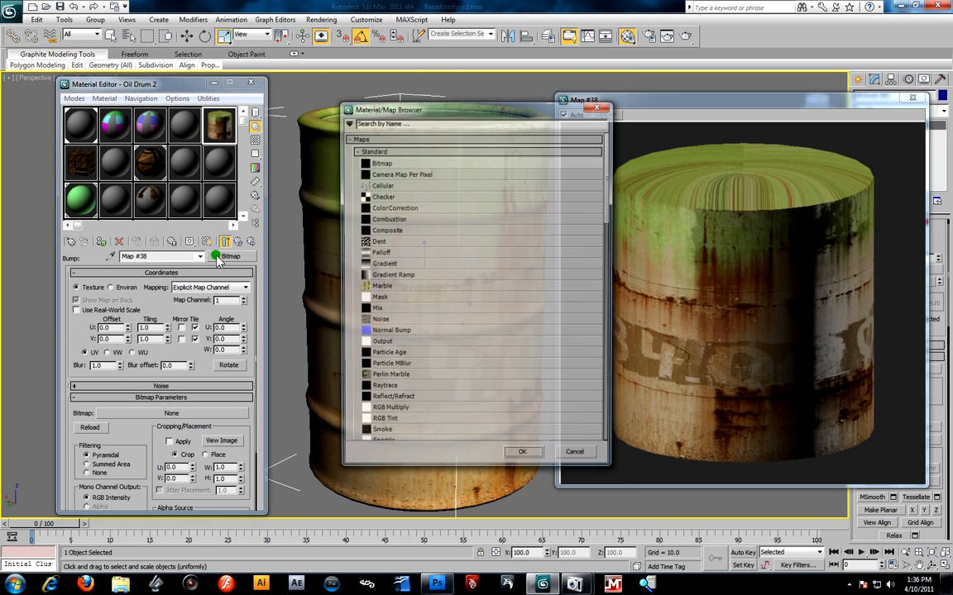
{"action": "double_click", "coordinate": [374, 310]}
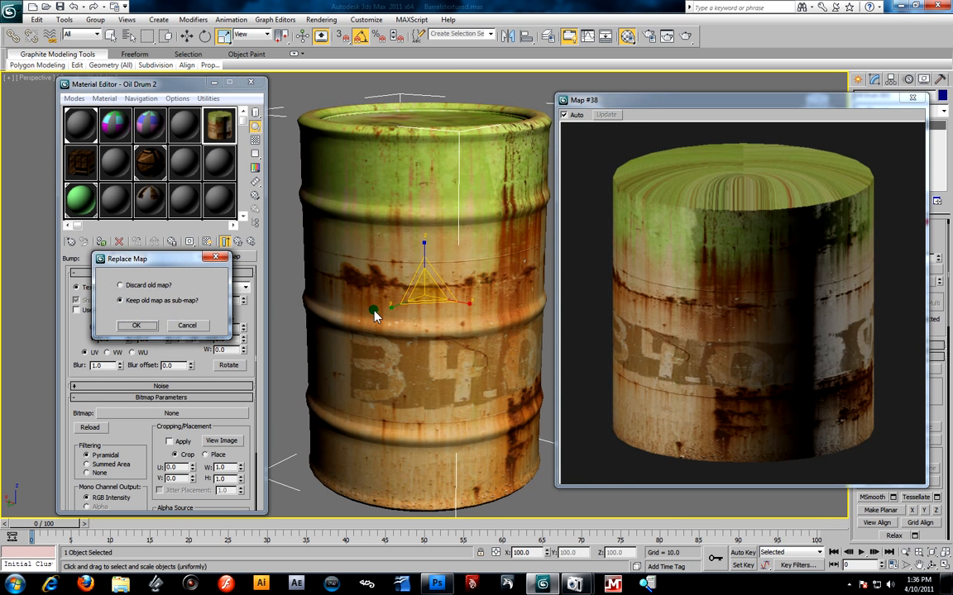
{"action": "left_click", "coordinate": [130, 327]}
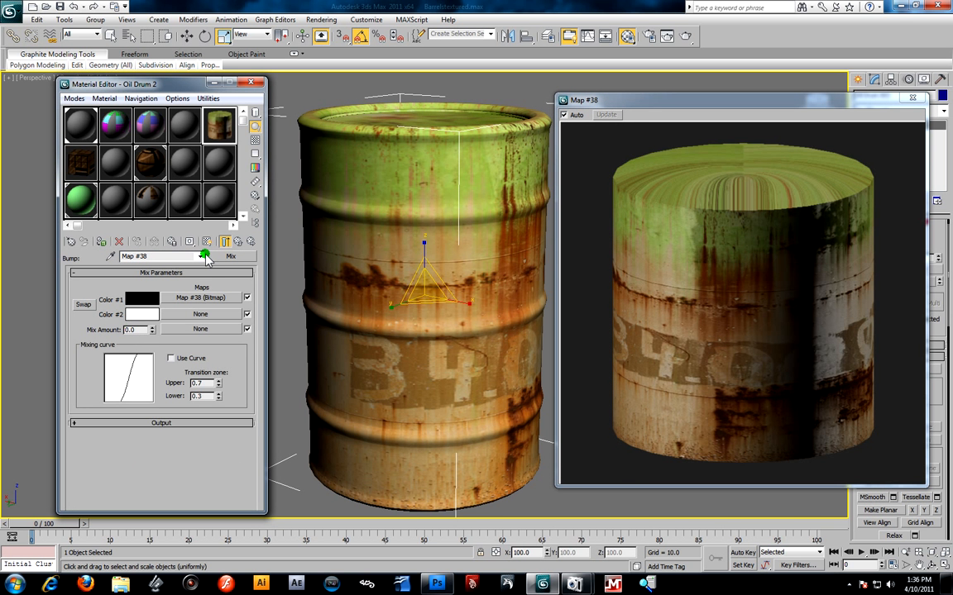
Load Rust Leak Bump.jpg into the Color #1 bitmap of the side material's Bump Mix map
{"action": "left_click", "coordinate": [237, 243]}
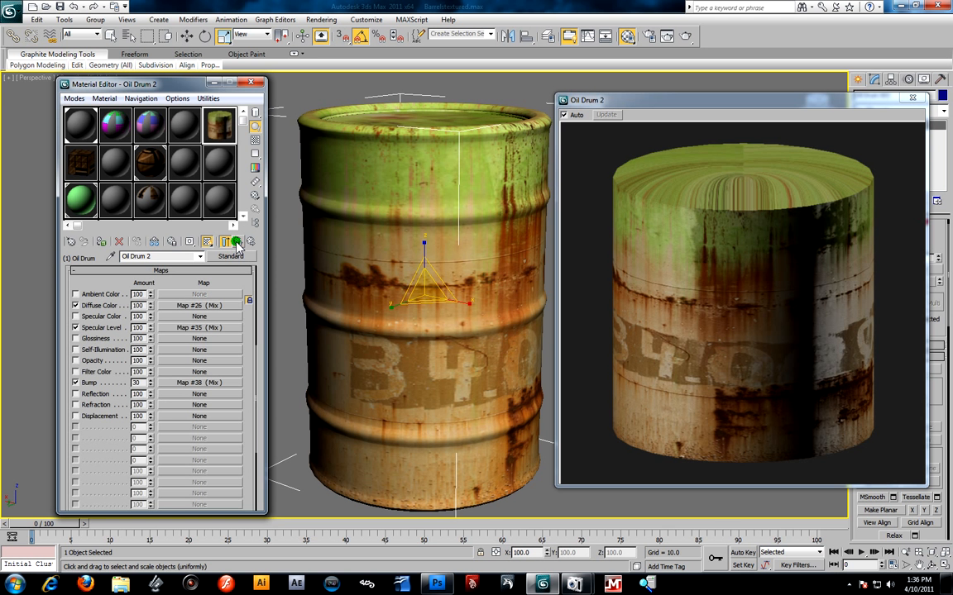
{"action": "left_click", "coordinate": [175, 379]}
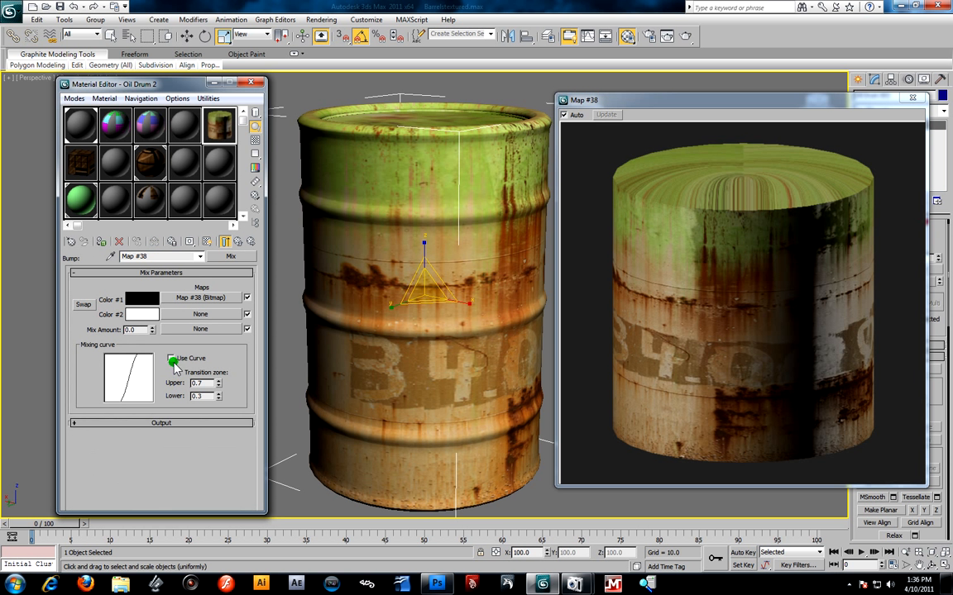
{"action": "left_click", "coordinate": [189, 299]}
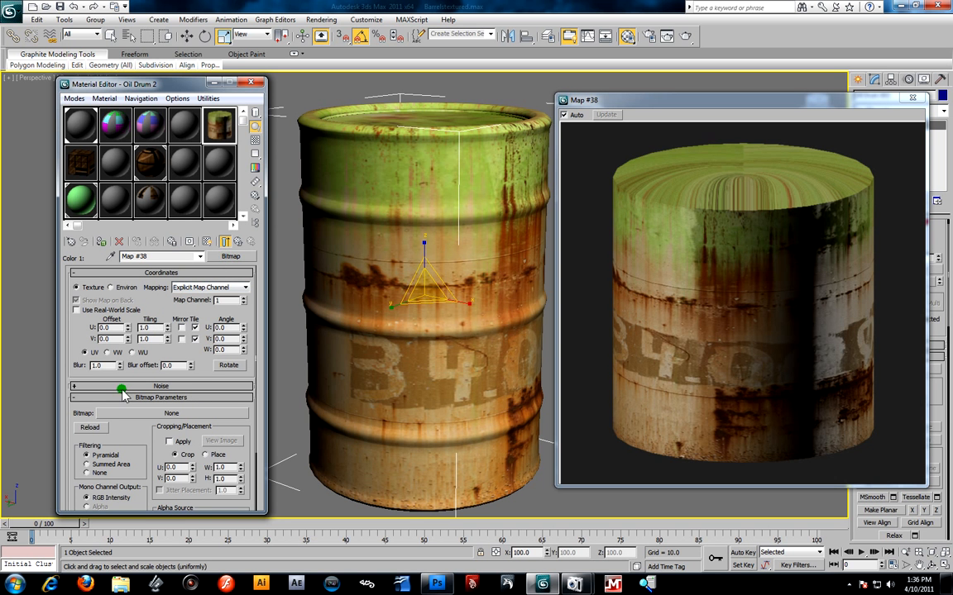
{"action": "left_click", "coordinate": [115, 414]}
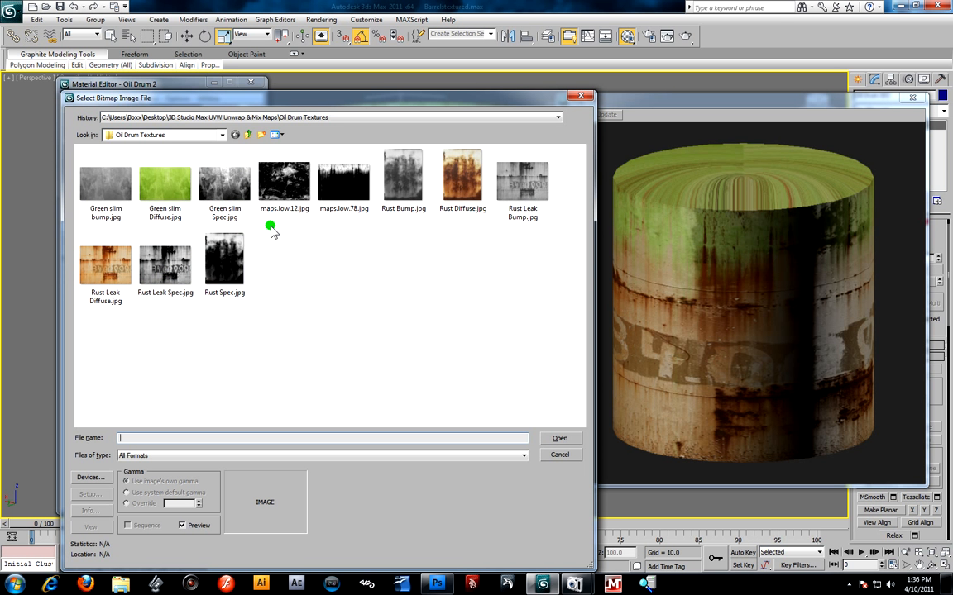
{"action": "left_click", "coordinate": [513, 184]}
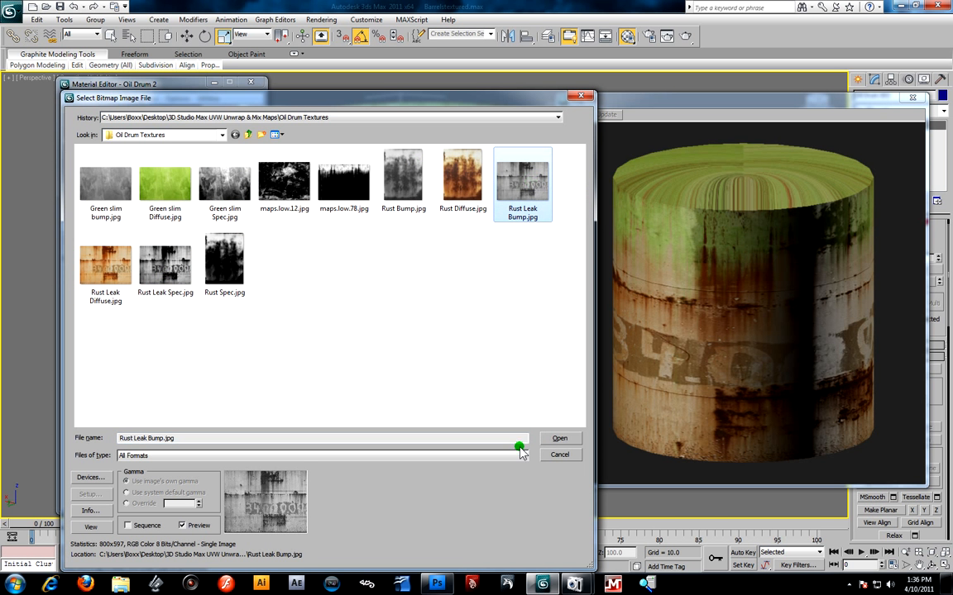
{"action": "left_click", "coordinate": [561, 438]}
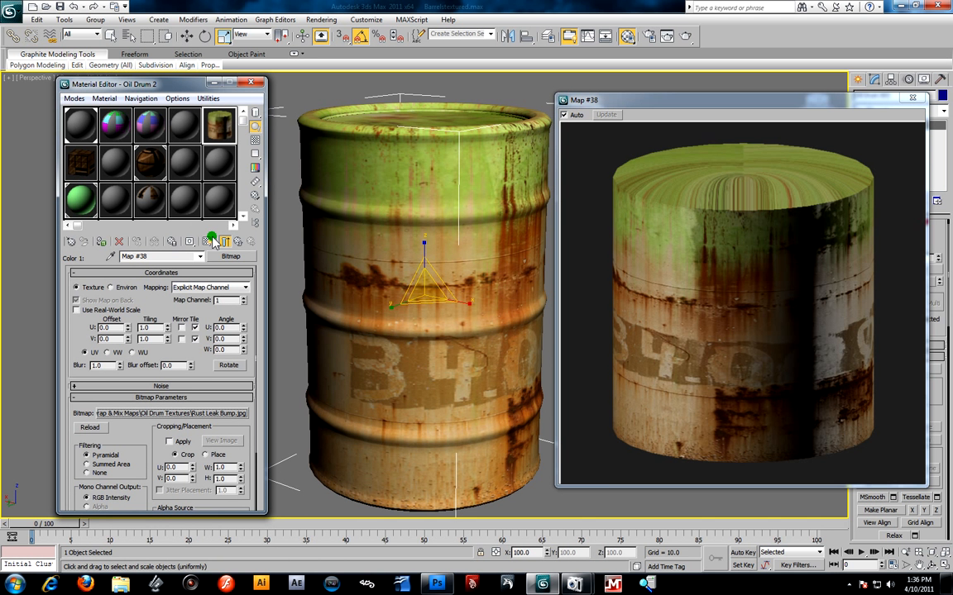
{"action": "left_click", "coordinate": [237, 242]}
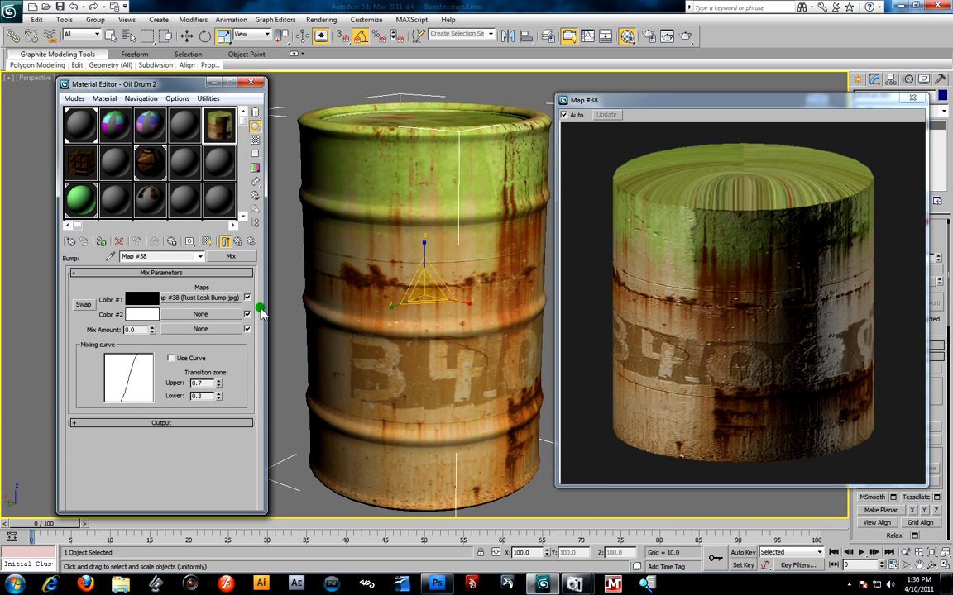
Add a Bitmap with Green slim bump.jpg to Color #2 of the Bump Mix map
{"action": "left_click", "coordinate": [198, 315]}
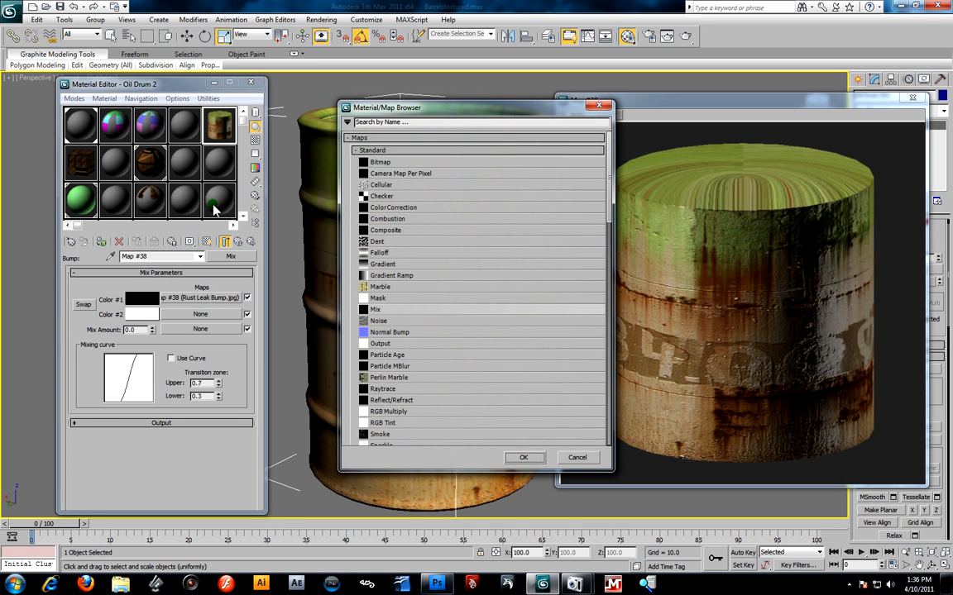
{"action": "double_click", "coordinate": [385, 162]}
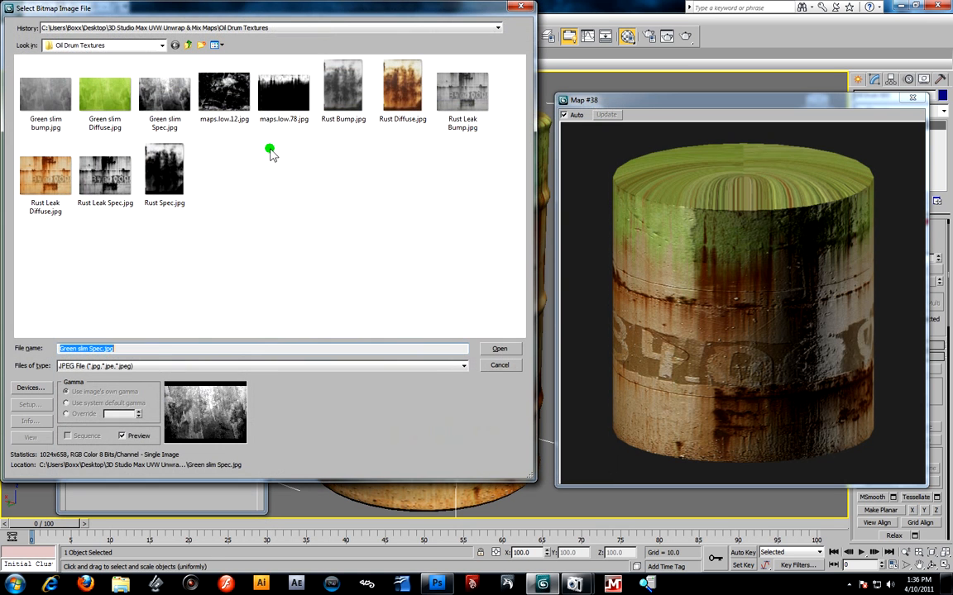
{"action": "left_click", "coordinate": [52, 93]}
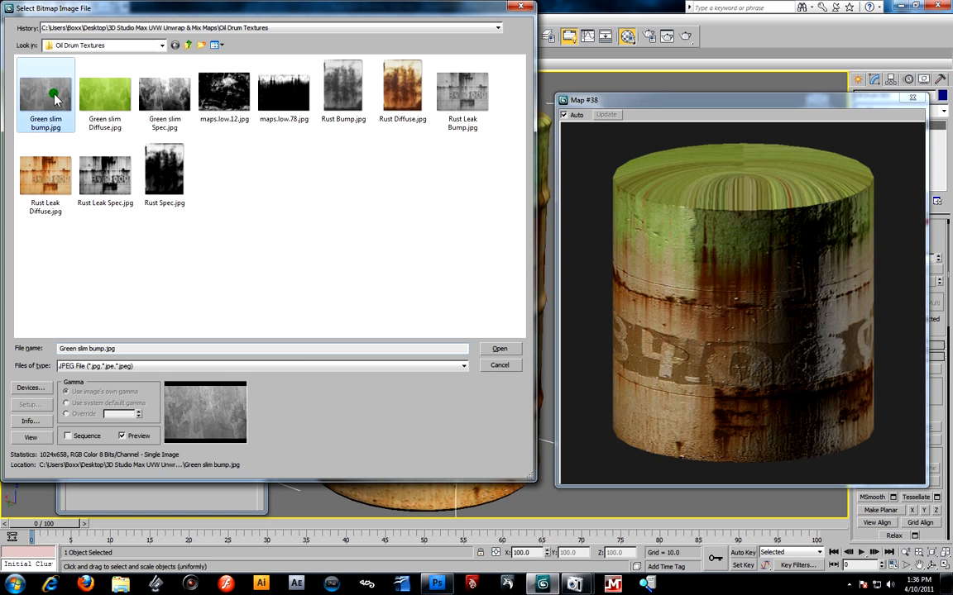
{"action": "left_click", "coordinate": [499, 348]}
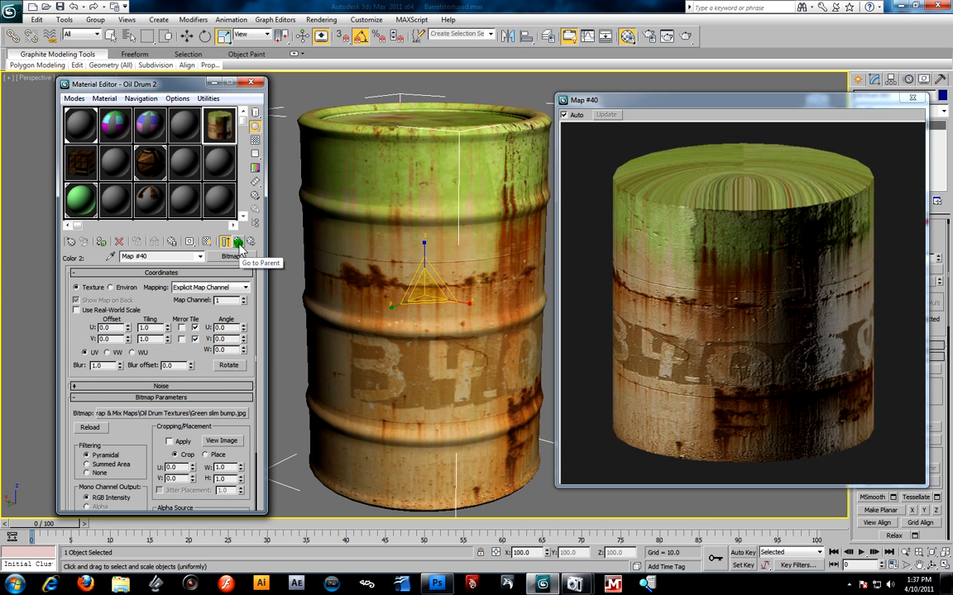
{"action": "left_click", "coordinate": [237, 241]}
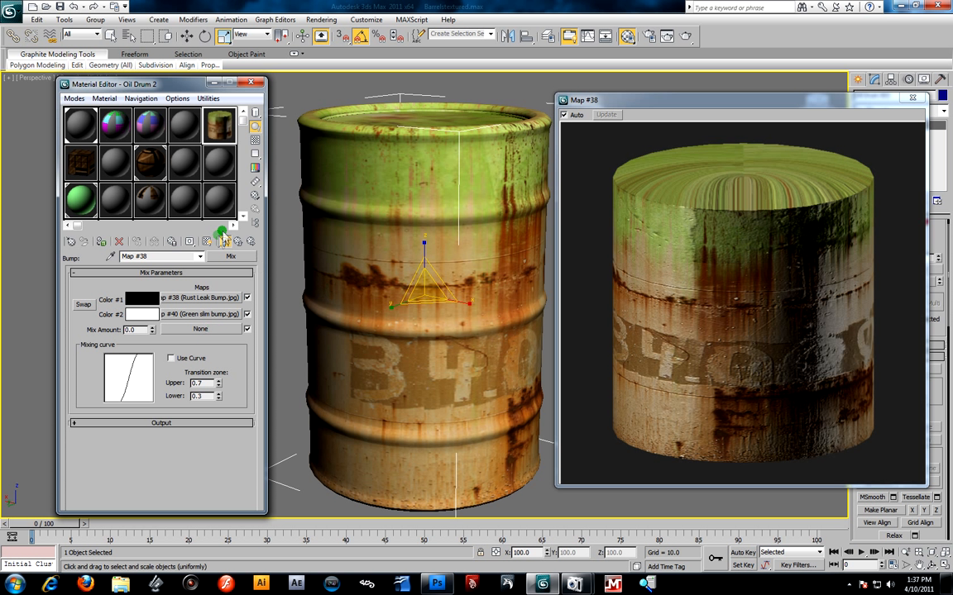
Return to the side sub-material and turn its Specular Level map off and on to compare the preview
{"action": "left_click", "coordinate": [237, 241]}
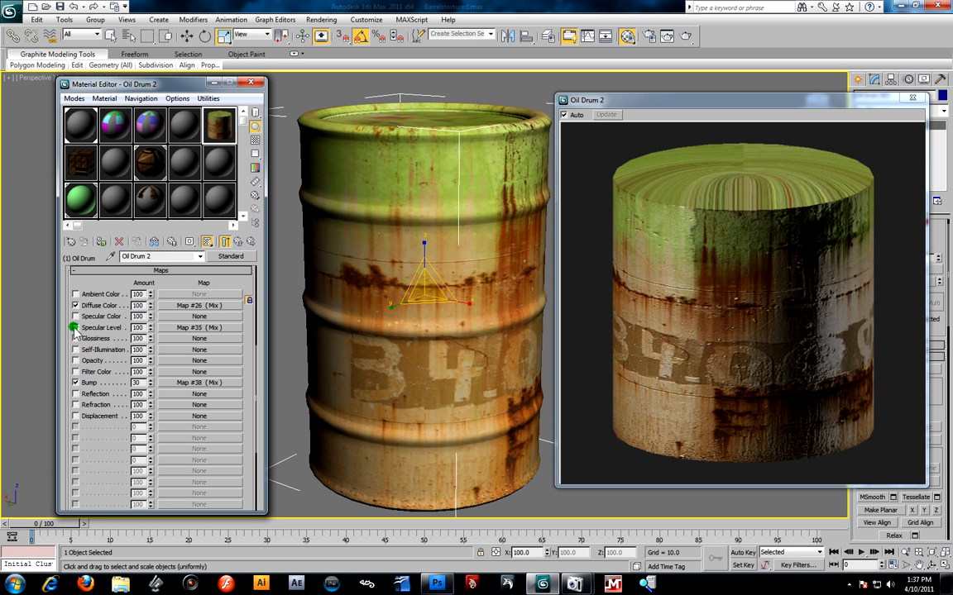
{"action": "left_click", "coordinate": [75, 328]}
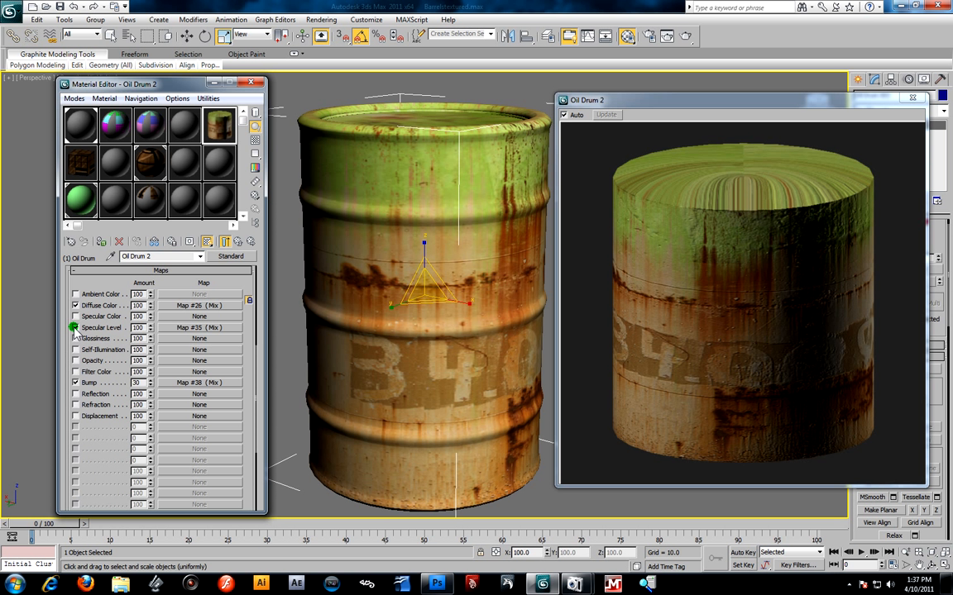
{"action": "left_click", "coordinate": [75, 329]}
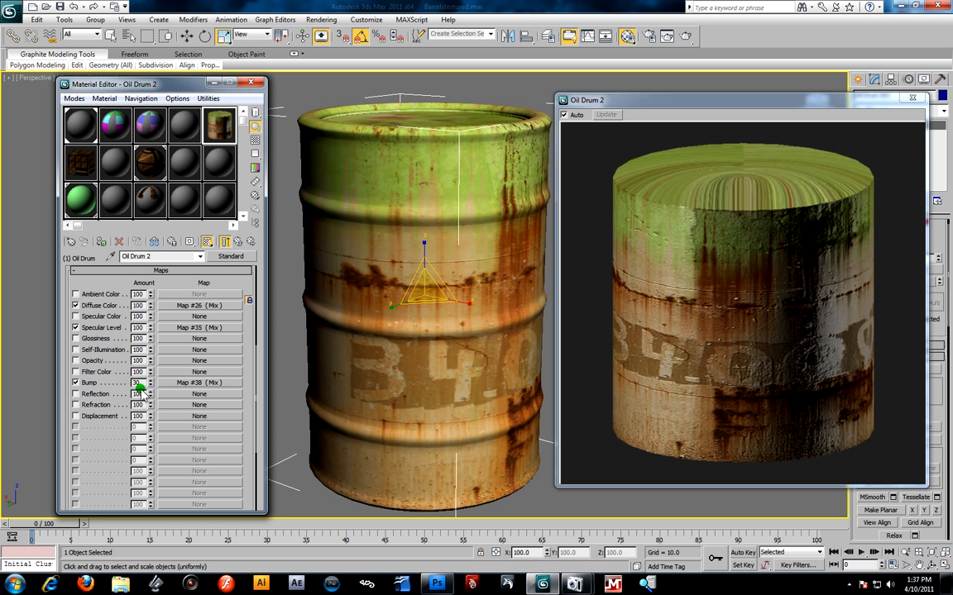
Close the enlarged sample preview and make a test render of the drum in the Perspective view
{"action": "left_click", "coordinate": [912, 97]}
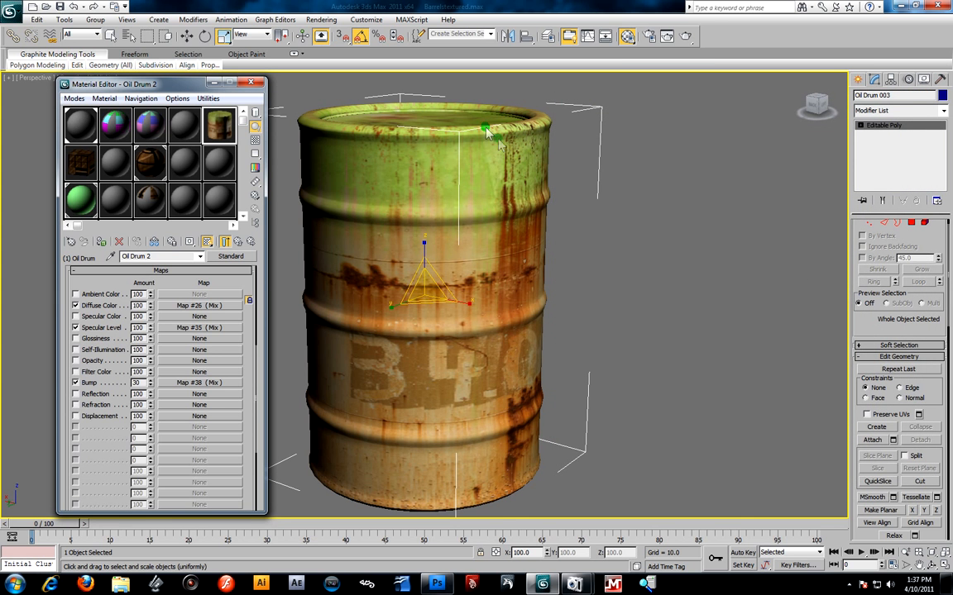
{"action": "left_click", "coordinate": [684, 36]}
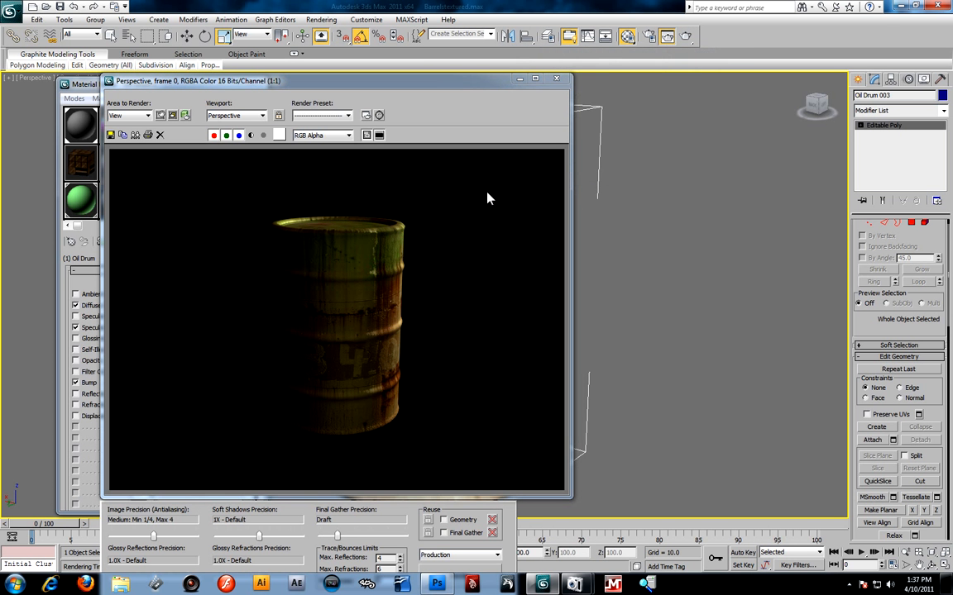
{"action": "left_click", "coordinate": [561, 81]}
Orbit around the drum and render it from two other sides to check the specular and bump effect
{"action": "middle_click_drag", "start_coordinate": [421, 266], "coordinate": [580, 255], "text": "alt"}
{"action": "key", "text": "r"}
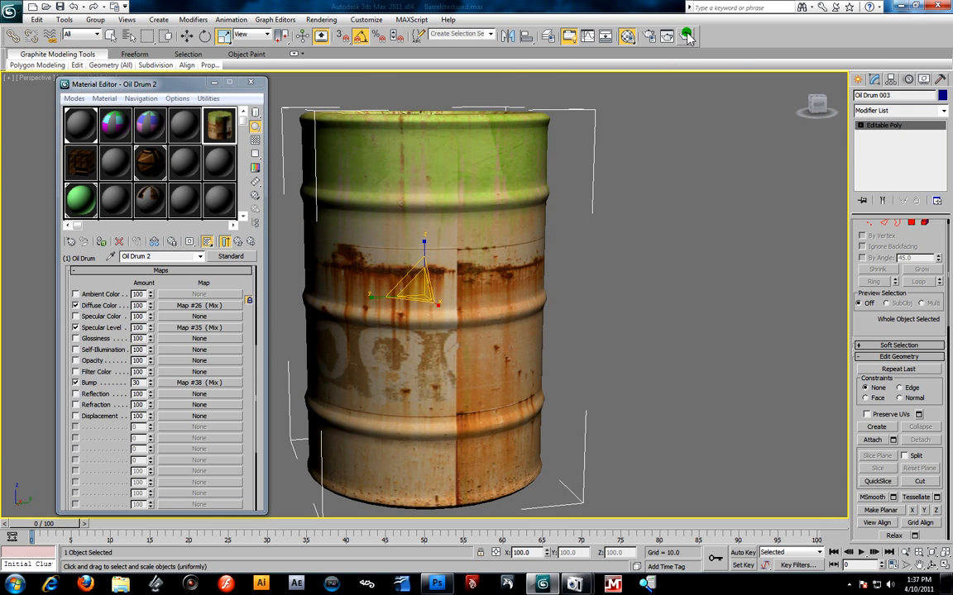
{"action": "left_click", "coordinate": [688, 36]}
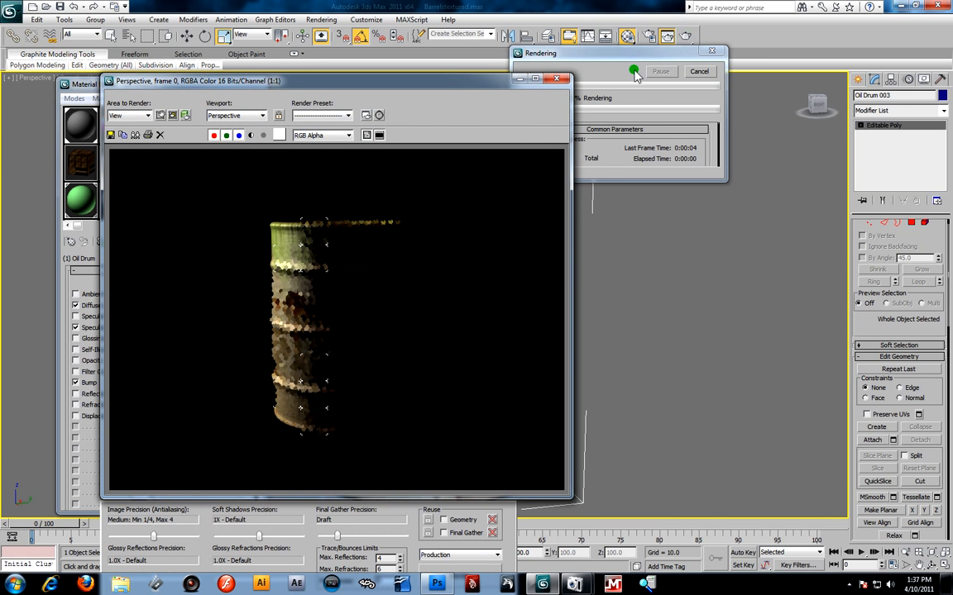
{"action": "left_click", "coordinate": [556, 78]}
{"action": "middle_click_drag", "start_coordinate": [441, 240], "coordinate": [568, 153], "text": "alt"}
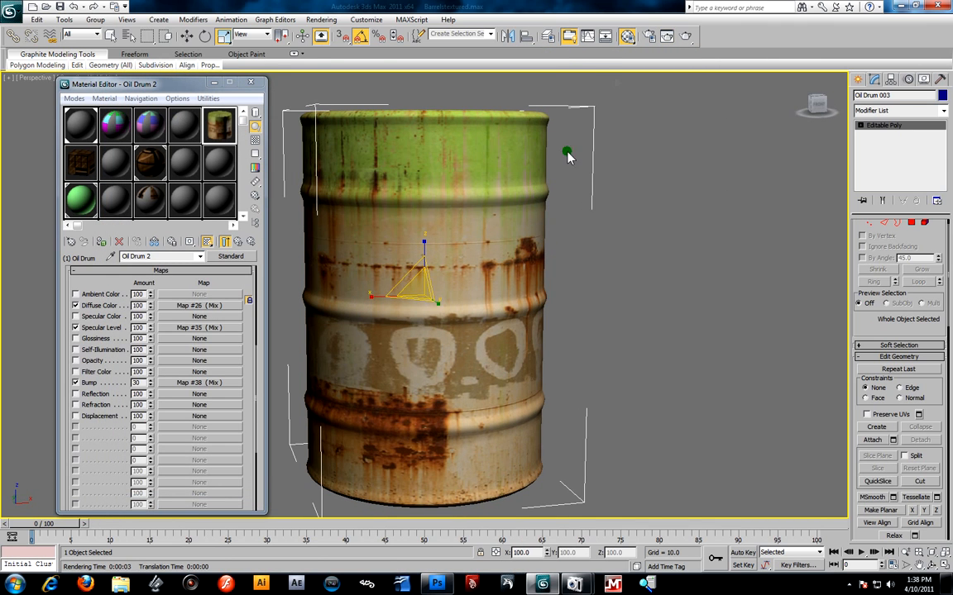
{"action": "left_click", "coordinate": [683, 37]}
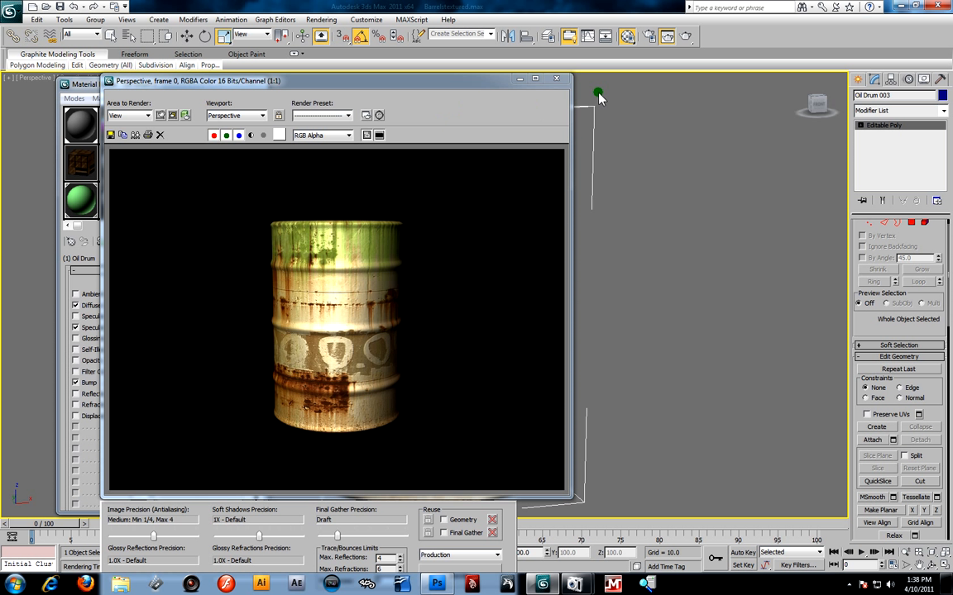
{"action": "left_click", "coordinate": [559, 81]}
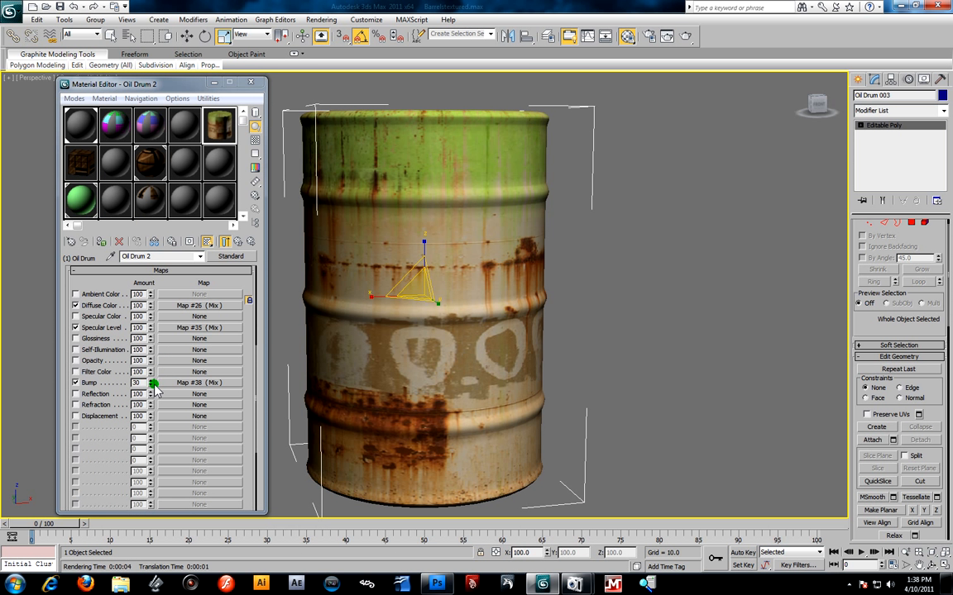
Toggle the Green slim bump map in the Bump Mix and render the drum to compare
{"action": "left_click", "coordinate": [191, 382]}
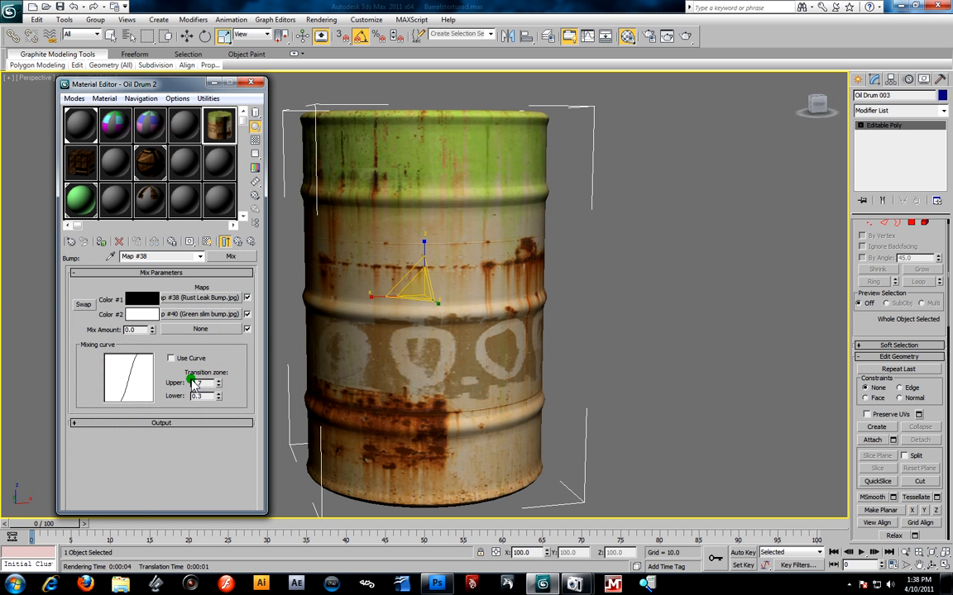
{"action": "left_click", "coordinate": [248, 314]}
{"action": "left_click", "coordinate": [687, 35]}
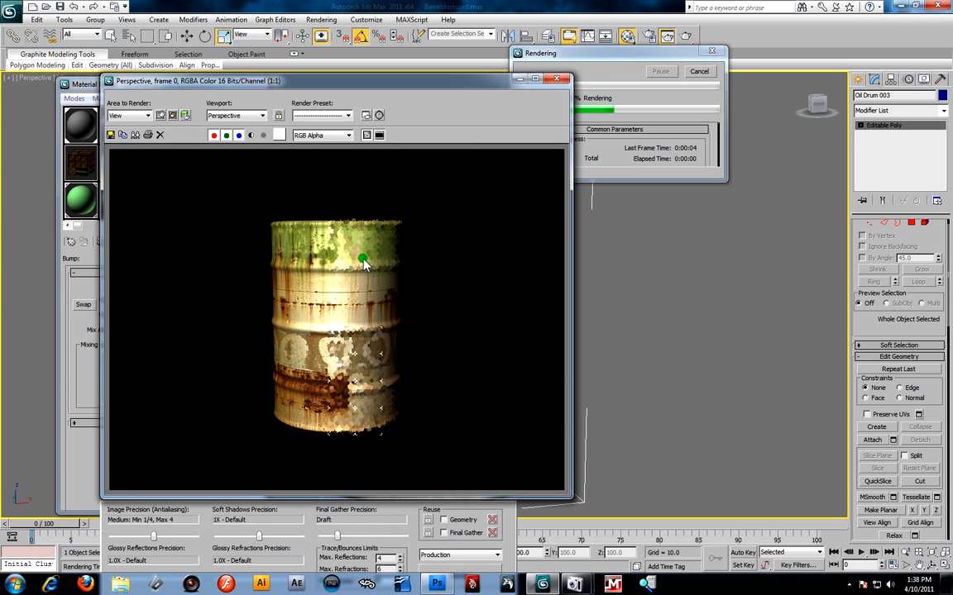
{"action": "left_click", "coordinate": [556, 78]}
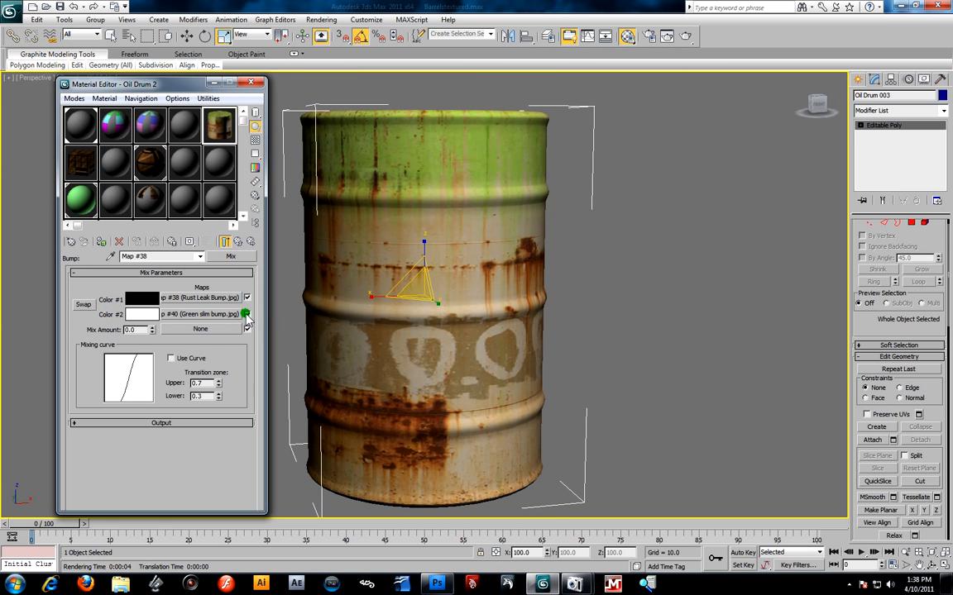
Go up to the Multi/Sub-Object level and reopen the Oil Drum 2 sub-material to review its maps
{"action": "left_click", "coordinate": [238, 241]}
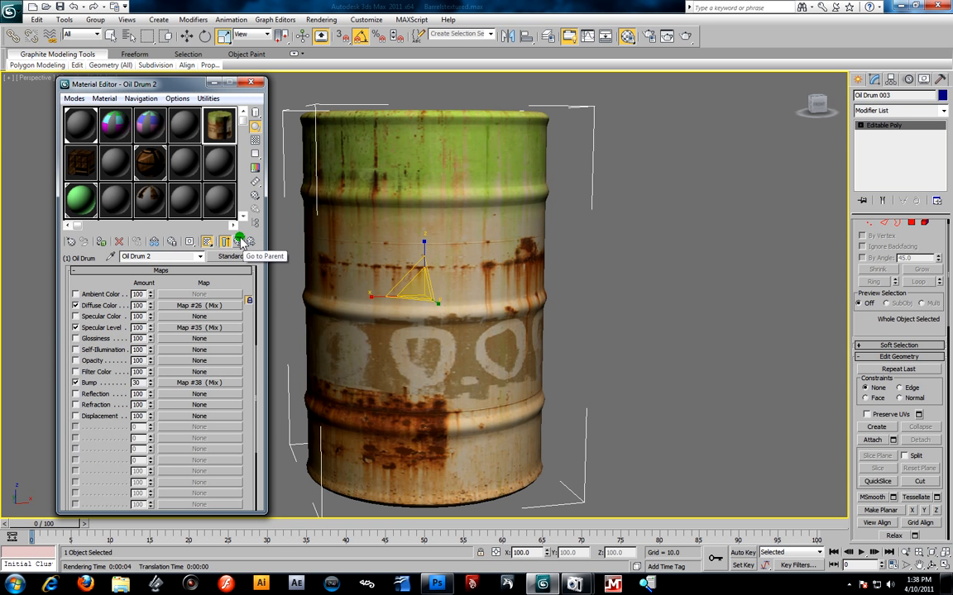
{"action": "left_click", "coordinate": [239, 242]}
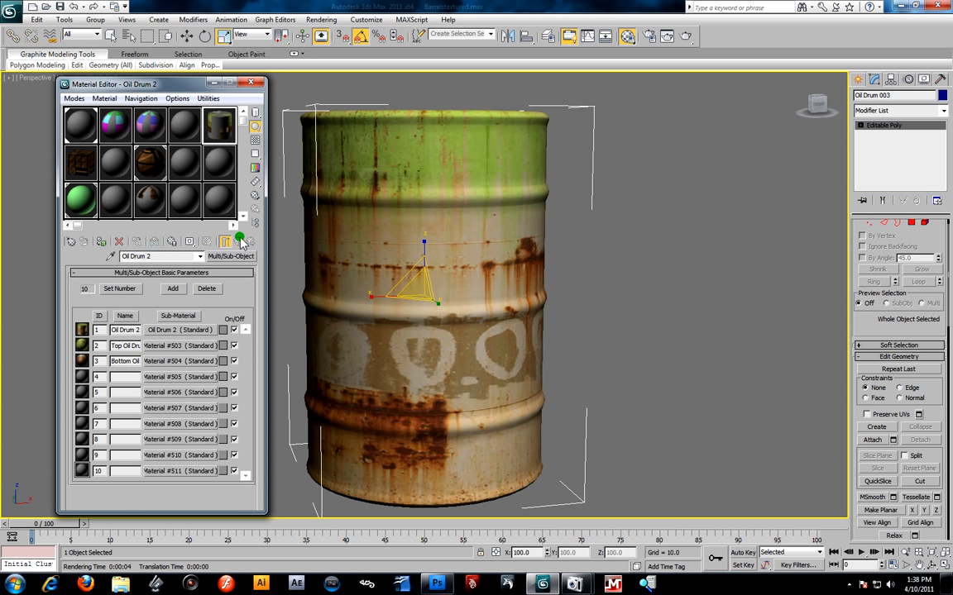
{"action": "left_click", "coordinate": [181, 330]}
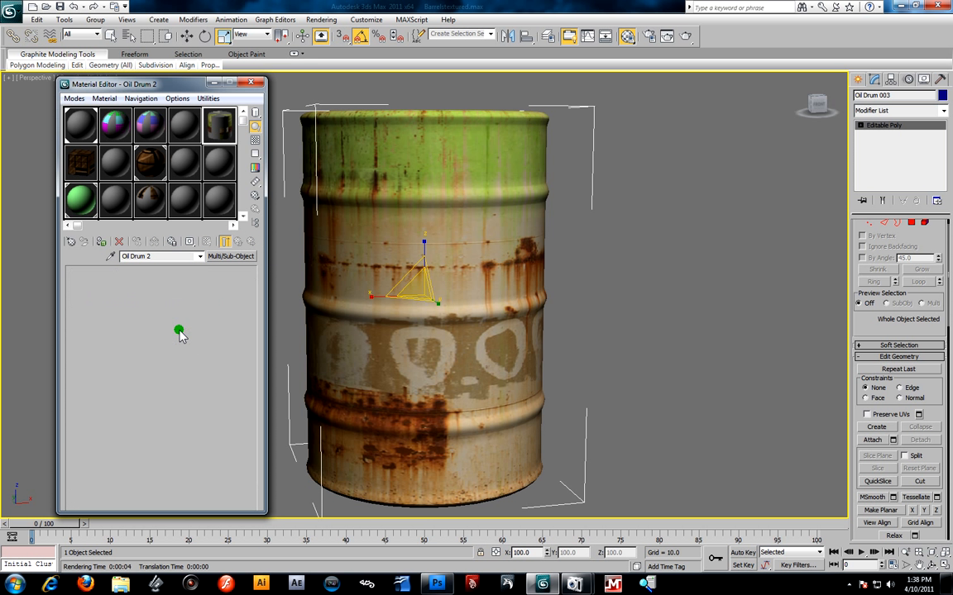
{"action": "left_click", "coordinate": [208, 306]}
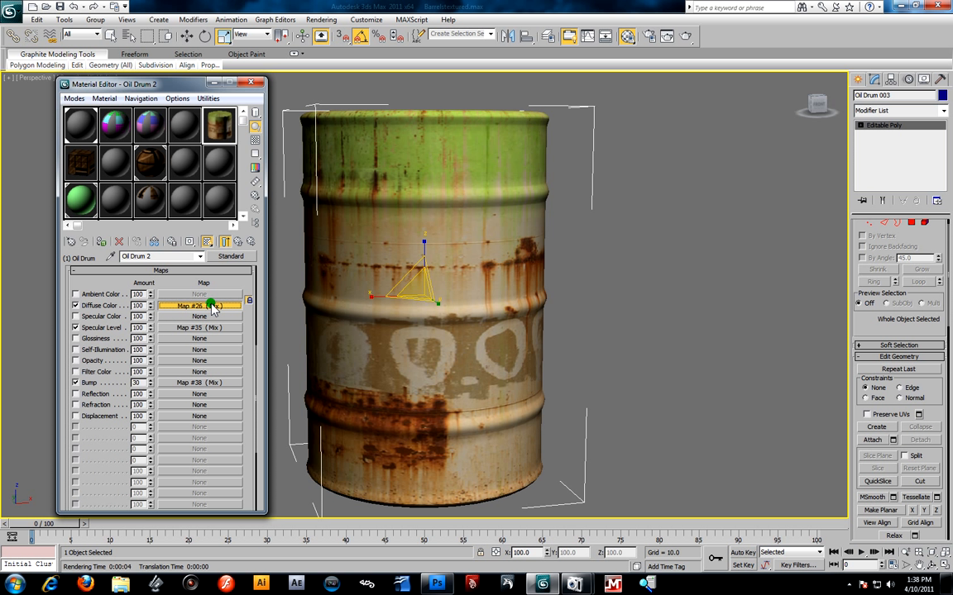
{"action": "left_click_drag", "start_coordinate": [213, 308], "coordinate": [191, 317]}
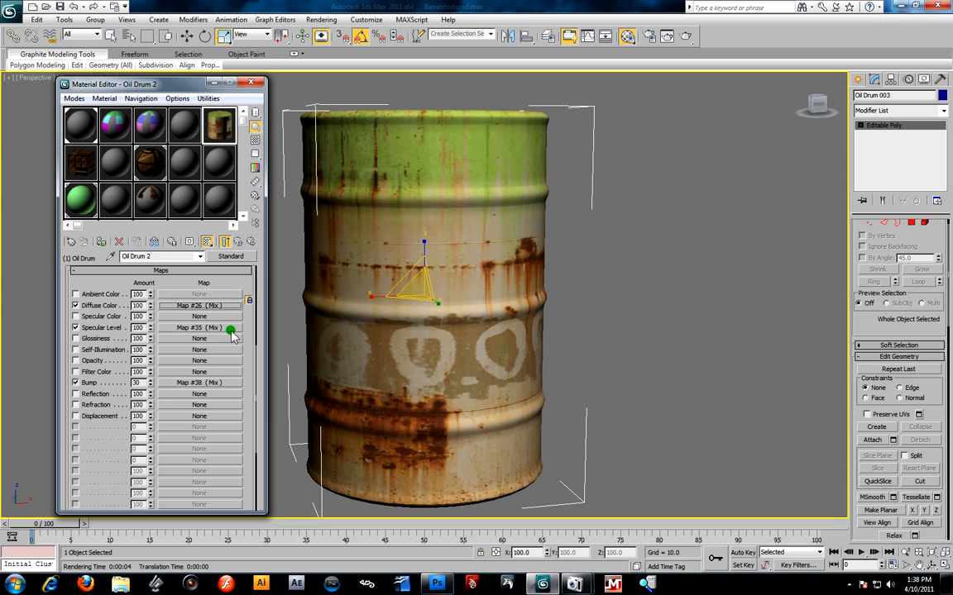
Close the Material Editor and unhide all objects in the scene
{"action": "middle_click_drag", "start_coordinate": [404, 236], "coordinate": [552, 265], "text": "alt"}
{"action": "left_click", "coordinate": [250, 82]}
{"action": "right_click", "coordinate": [255, 131]}
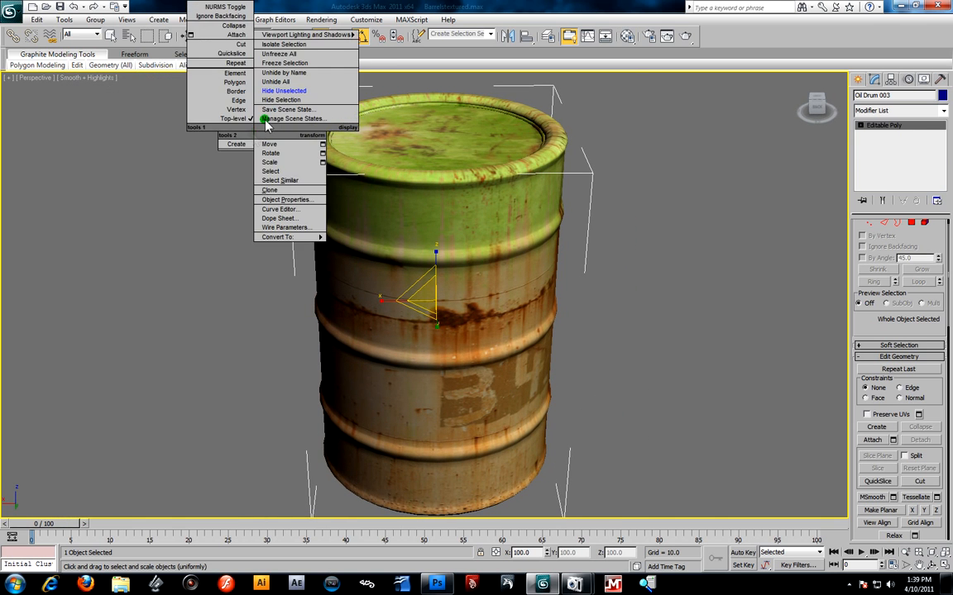
{"action": "left_click", "coordinate": [291, 81]}
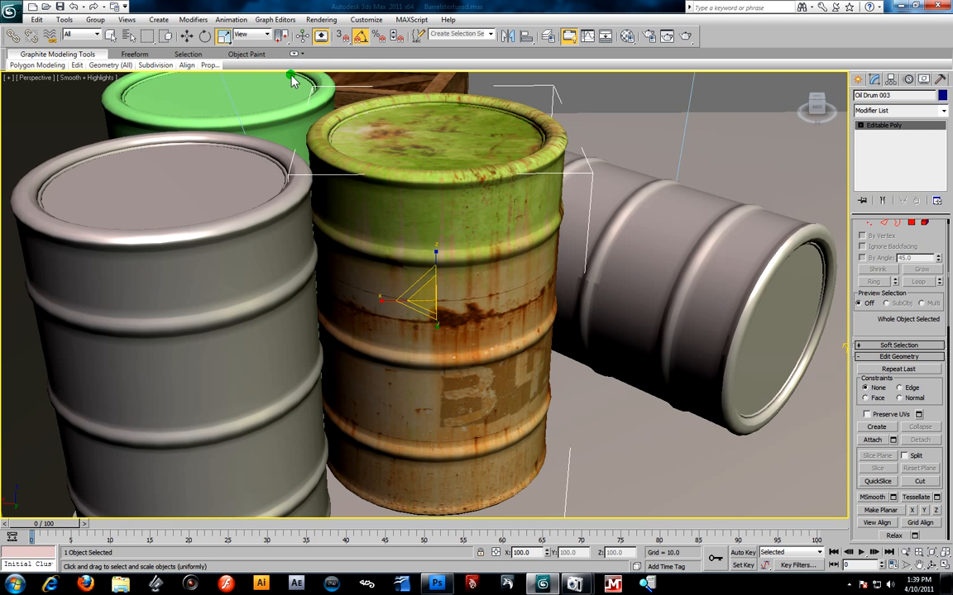
Switch the Perspective viewport to the Camera001 view
{"action": "left_click", "coordinate": [35, 77]}
{"action": "mouse_move", "coordinate": [149, 91]}
{"action": "left_click", "coordinate": [207, 91]}
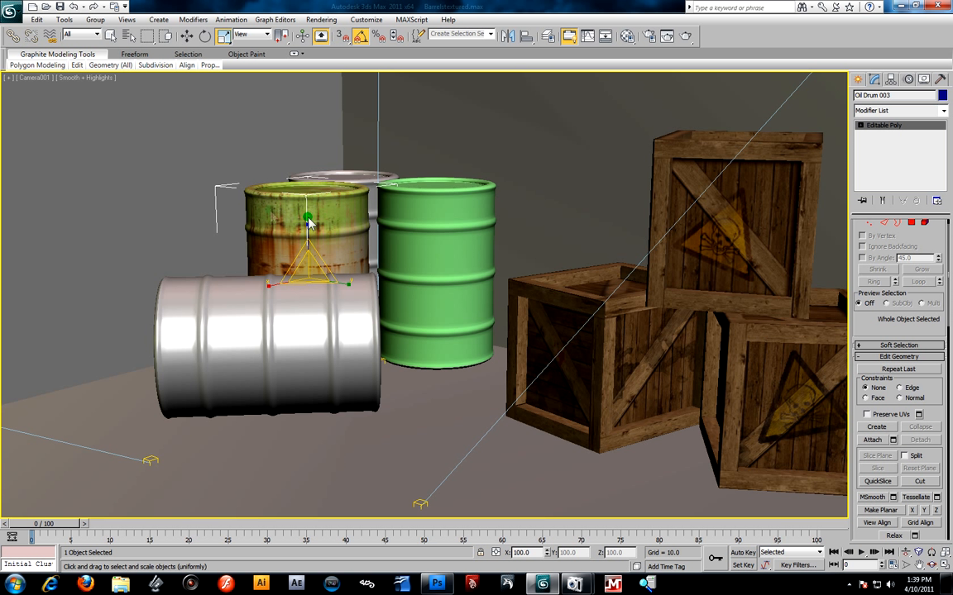
Switch back to the Perspective view and show the four-viewport layout with the drums in the Top view
{"action": "key", "text": "p"}
{"action": "middle_click_drag", "start_coordinate": [351, 287], "coordinate": [346, 313], "text": "alt"}
{"action": "key", "text": "shift+z"}
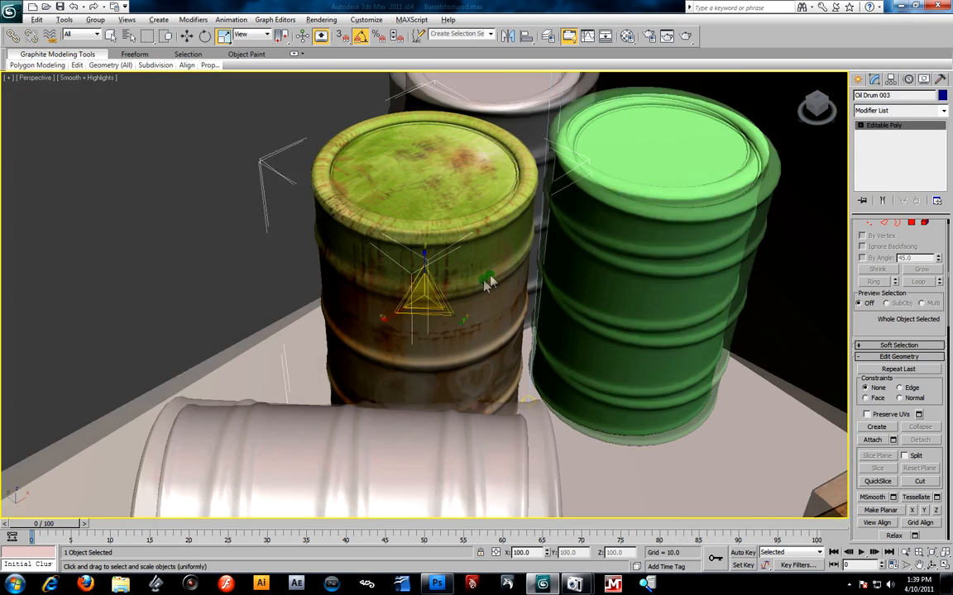
{"action": "key", "text": "alt+w"}
{"action": "scroll", "coordinate": [282, 209], "scroll_direction": "down", "scroll_amount": 3}
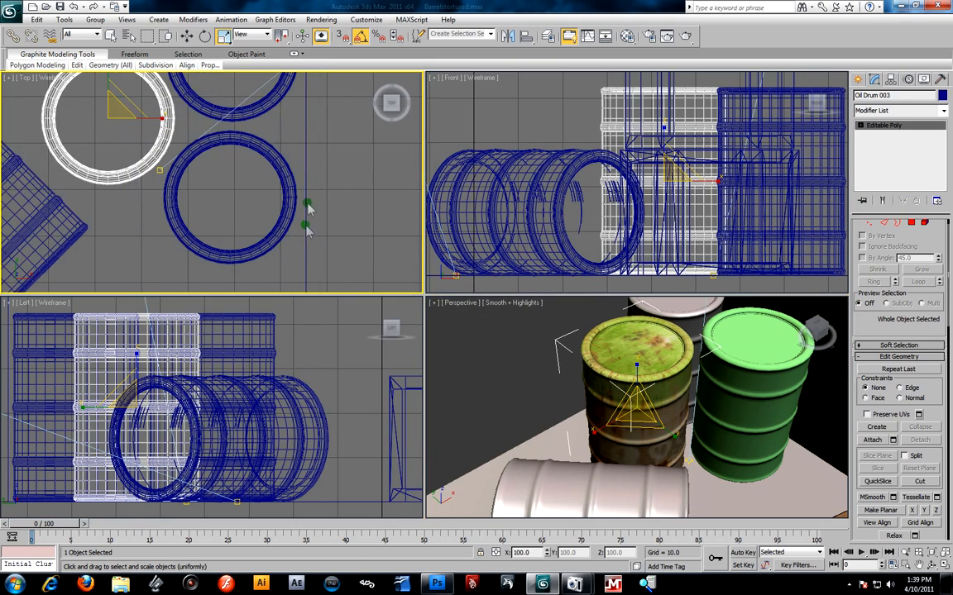
Clone the textured upright drum as one independent copy placed exactly over the untextured back drum in the Top view
{"action": "left_click", "coordinate": [186, 35]}
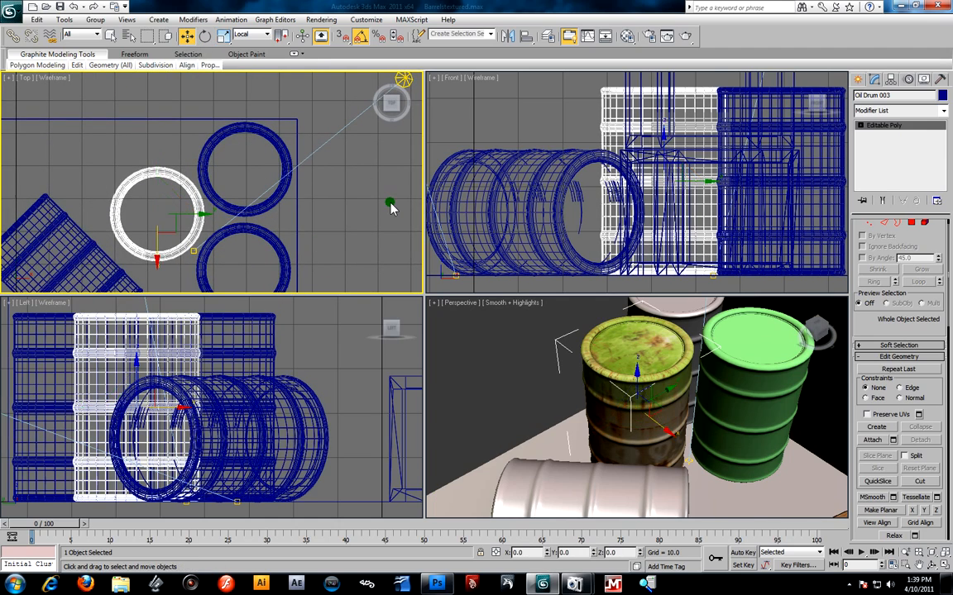
{"action": "left_click", "coordinate": [230, 198]}
{"action": "left_click", "coordinate": [181, 184]}
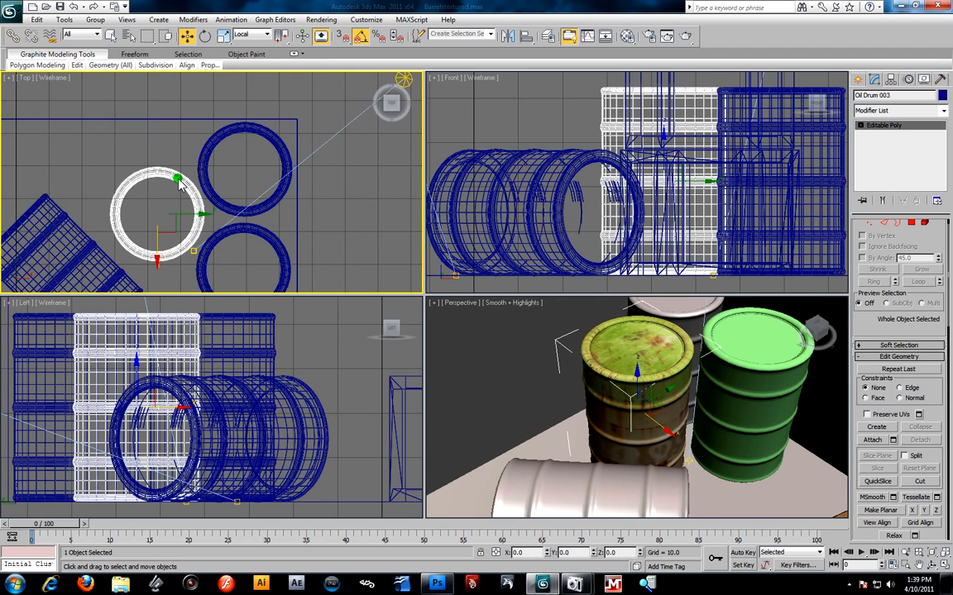
{"action": "mouse_move", "coordinate": [184, 234]}
{"action": "left_mouse_down"}
{"action": "mouse_move", "coordinate": [263, 207]}
{"action": "mouse_move", "coordinate": [263, 187]}
{"action": "left_mouse_up"}
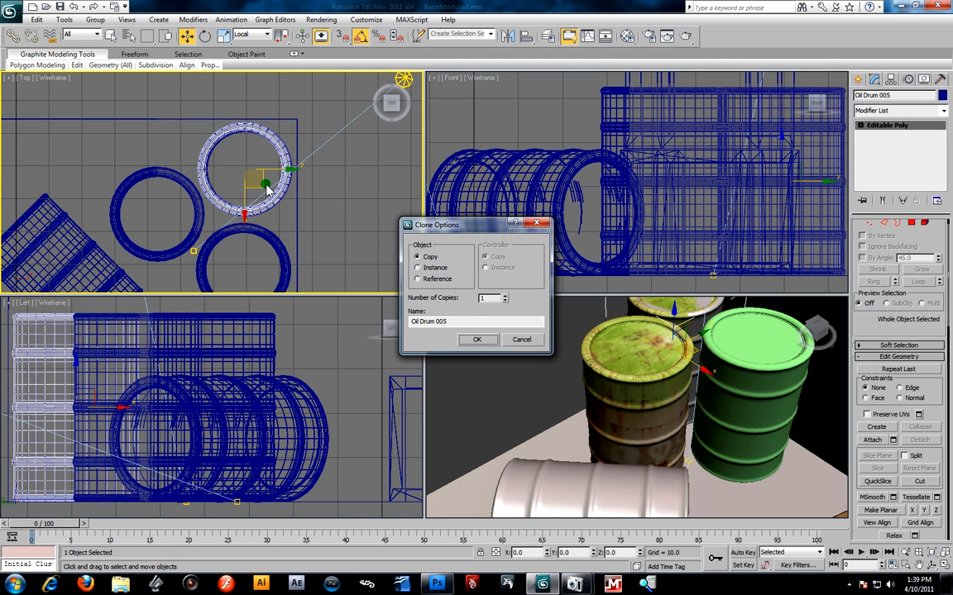
{"action": "left_click", "coordinate": [480, 339]}
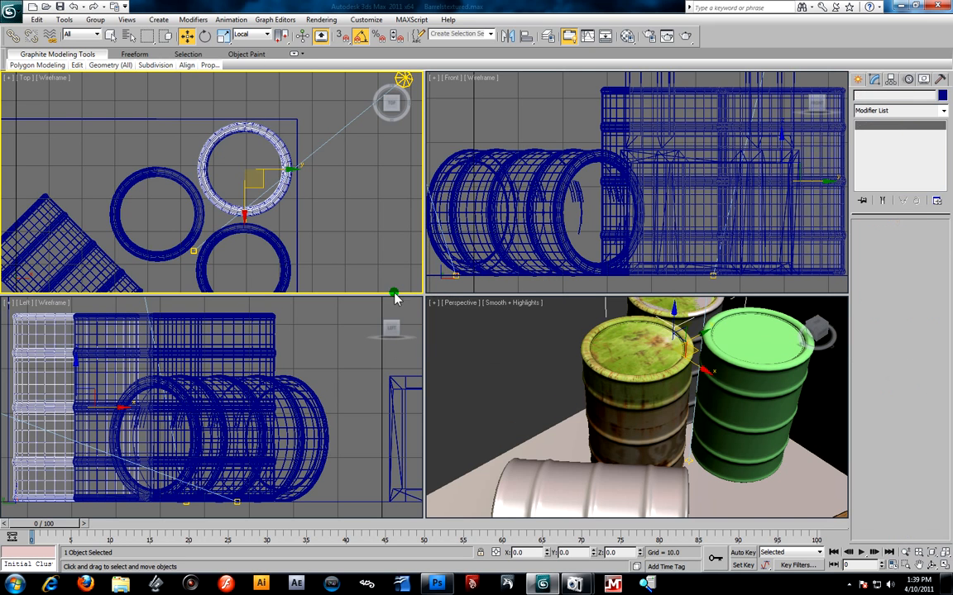
Delete the untextured Oil Drum 002 overlapping the new textured copy at the back
{"action": "left_click", "coordinate": [244, 160]}
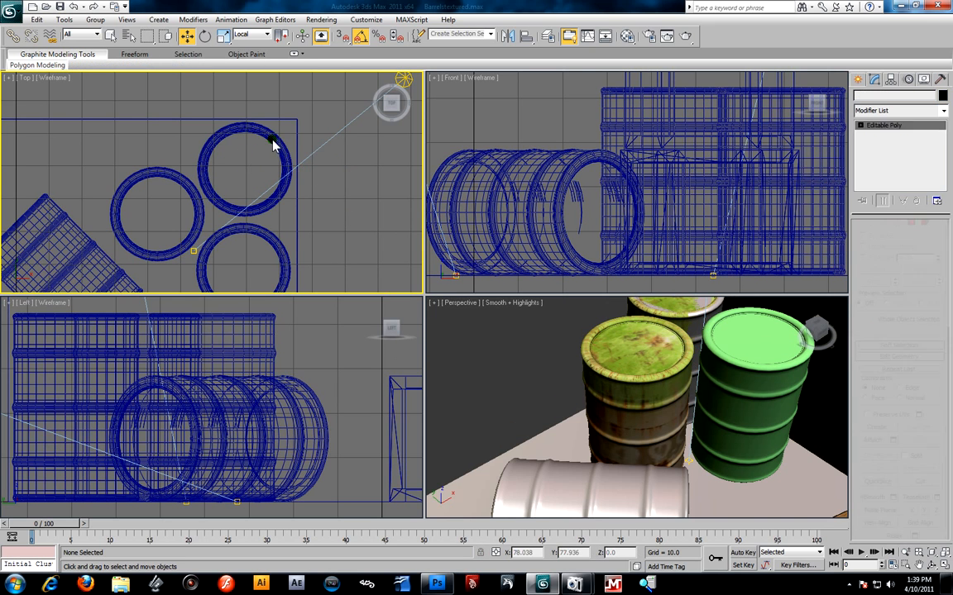
{"action": "left_click", "coordinate": [272, 142]}
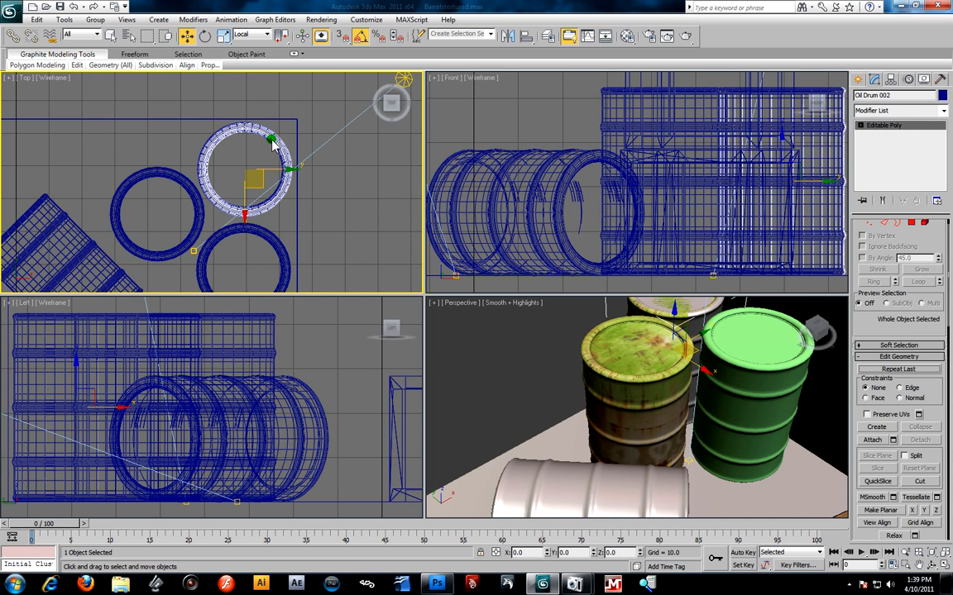
{"action": "left_click", "coordinate": [273, 142]}
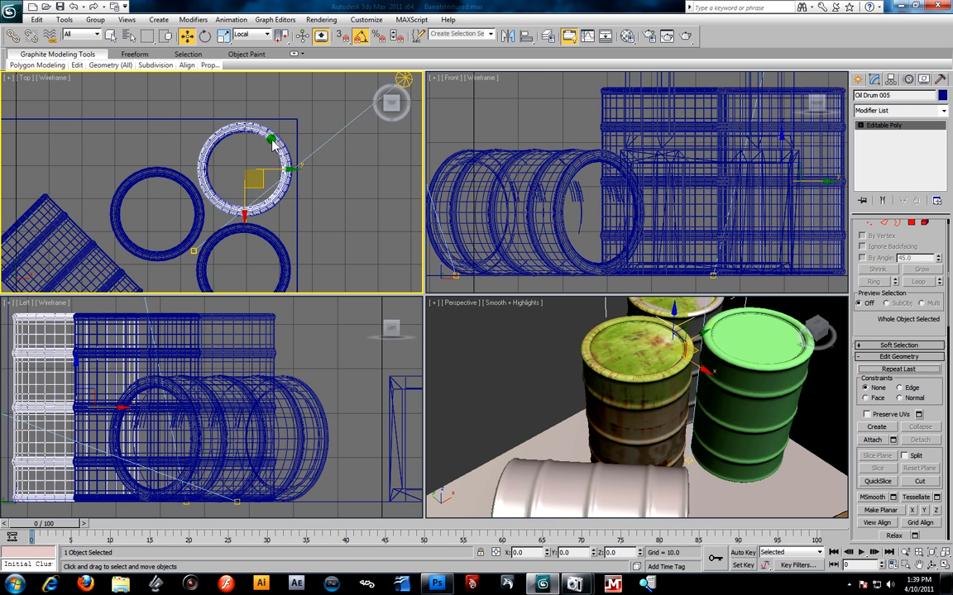
{"action": "left_click", "coordinate": [285, 156]}
{"action": "left_click", "coordinate": [283, 157]}
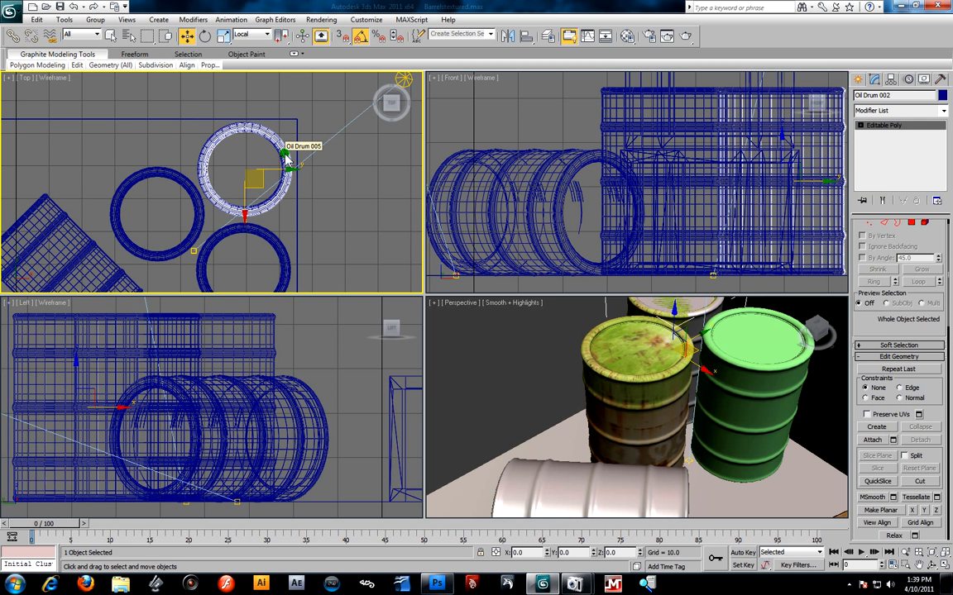
{"action": "left_click", "coordinate": [285, 156]}
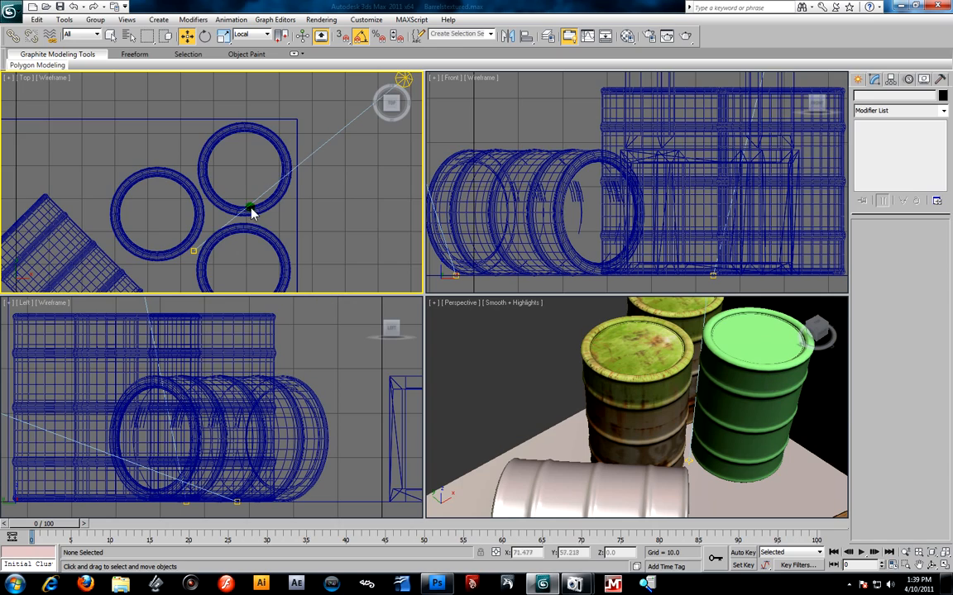
Clone the textured upright drum over the lying drum and rotate the copy onto its side to match that drum's orientation
{"action": "scroll", "coordinate": [273, 182], "scroll_direction": "down", "scroll_amount": 2}
{"action": "left_click", "coordinate": [137, 212]}
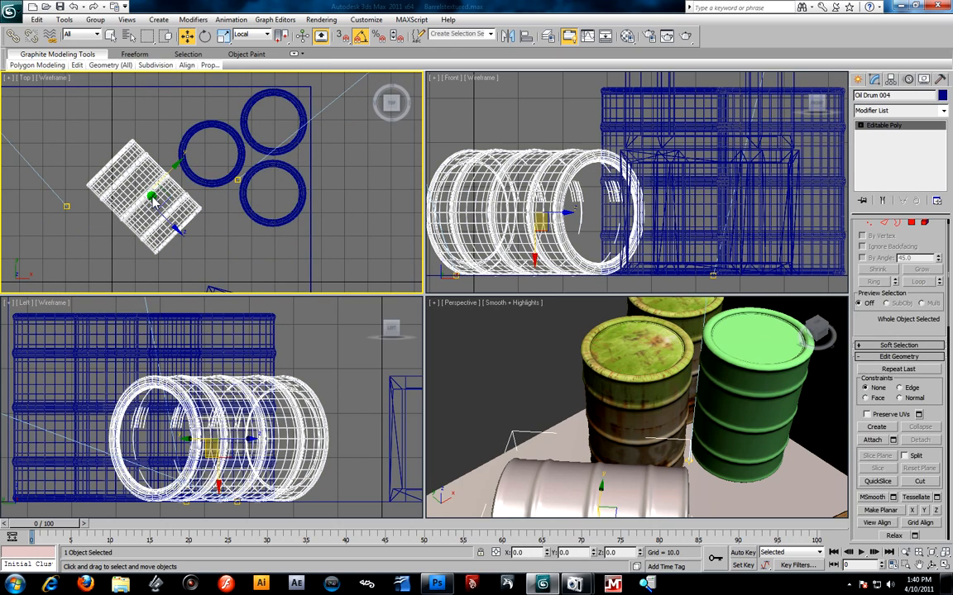
{"action": "left_click", "coordinate": [198, 183]}
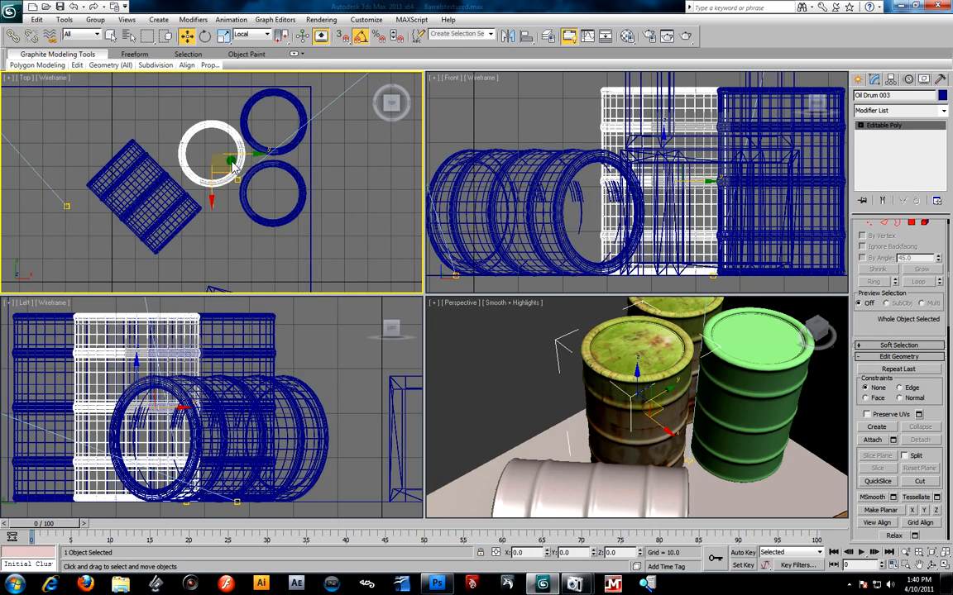
{"action": "mouse_move", "coordinate": [234, 167]}
{"action": "left_mouse_down"}
{"action": "mouse_move", "coordinate": [198, 177]}
{"action": "mouse_move", "coordinate": [165, 211]}
{"action": "mouse_move", "coordinate": [160, 204]}
{"action": "left_mouse_up"}
{"action": "left_click", "coordinate": [480, 340]}
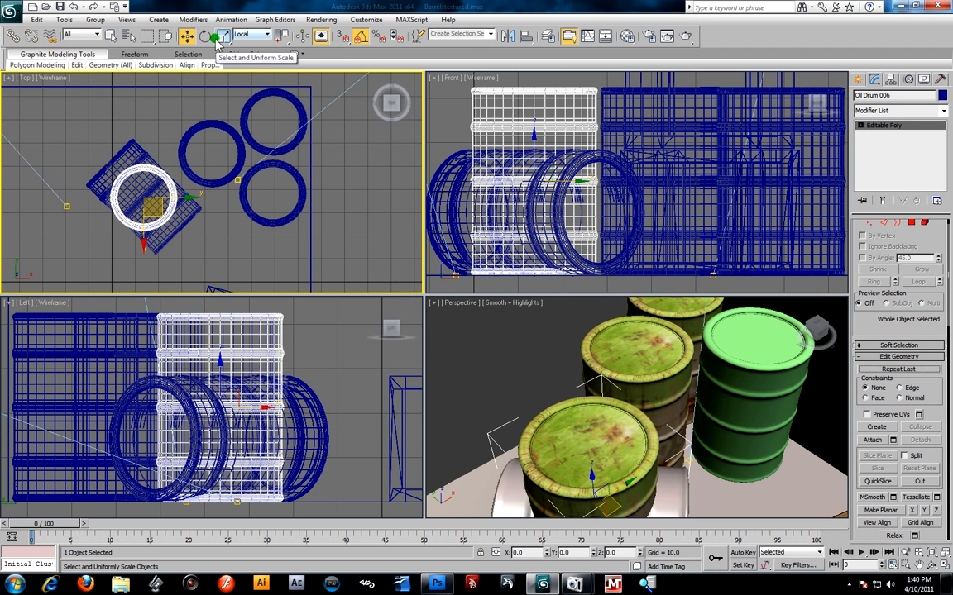
{"action": "left_click", "coordinate": [206, 36]}
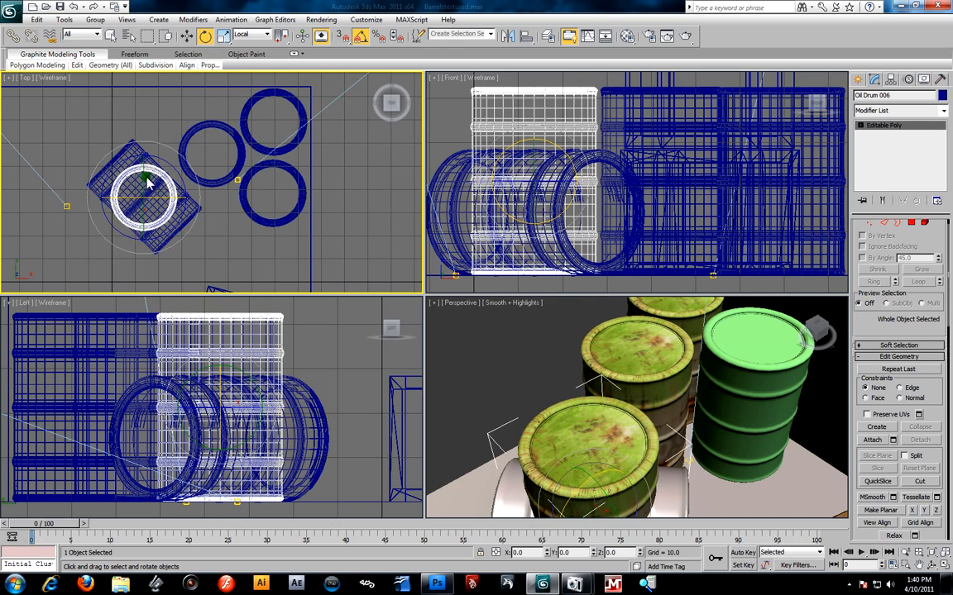
{"action": "left_click_drag", "start_coordinate": [144, 183], "coordinate": [164, 225]}
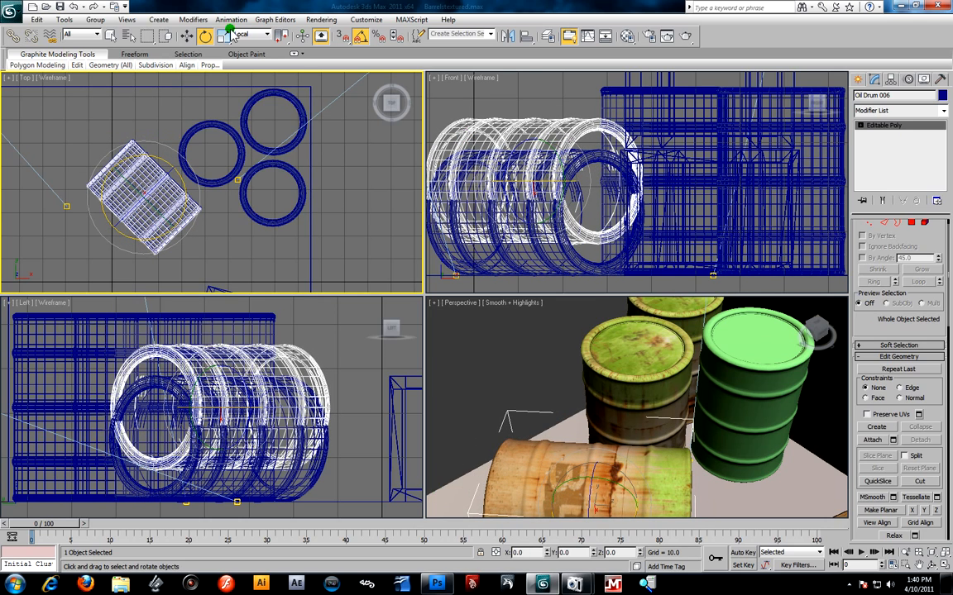
Hide the new lying drum, delete the untextured Oil Drum 004 underneath it, and unhide all objects
{"action": "left_click", "coordinate": [187, 37]}
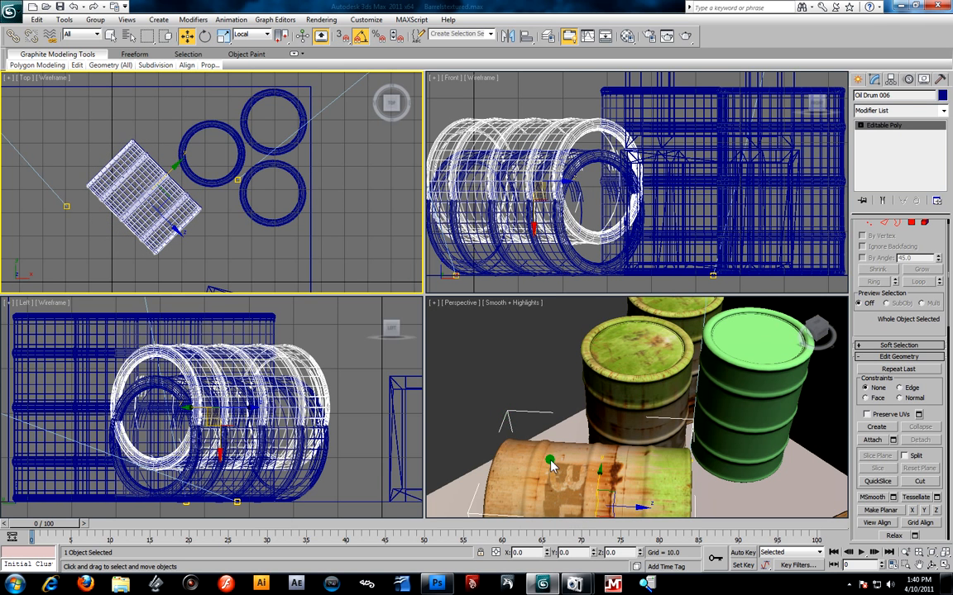
{"action": "right_click", "coordinate": [571, 450]}
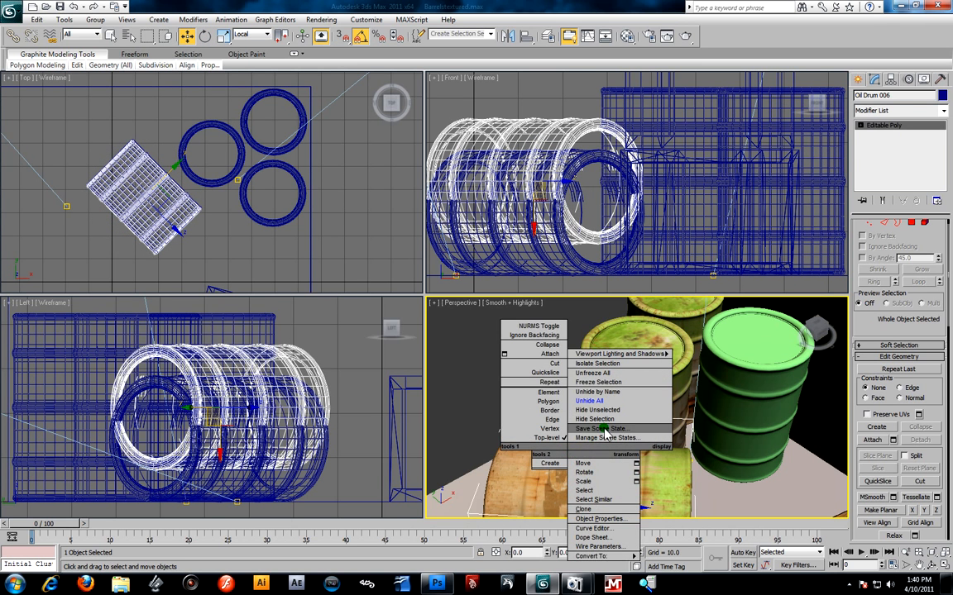
{"action": "left_click", "coordinate": [579, 460]}
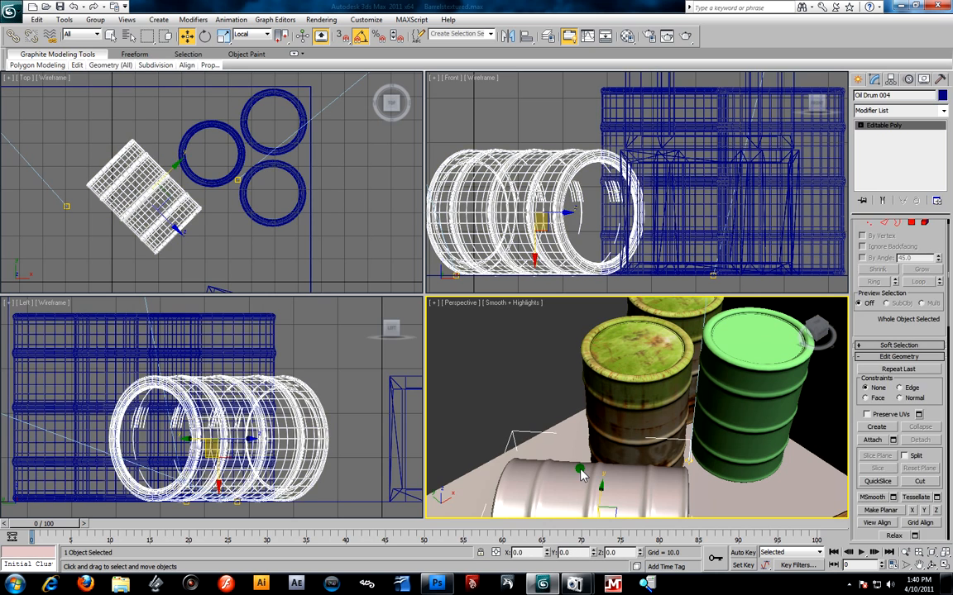
{"action": "key", "text": "Delete"}
{"action": "left_click", "coordinate": [334, 214]}
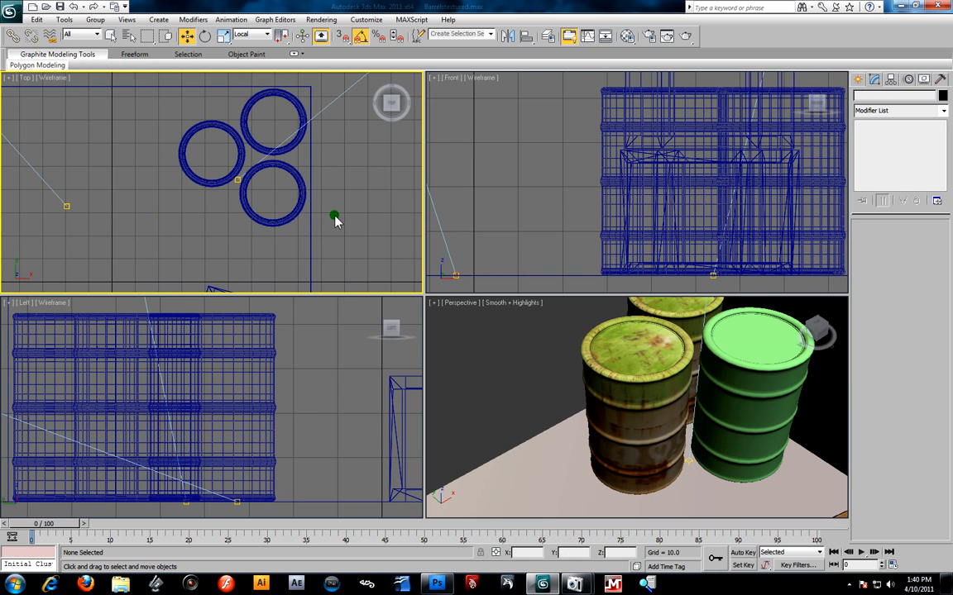
{"action": "right_click", "coordinate": [357, 193]}
{"action": "left_click", "coordinate": [352, 125]}
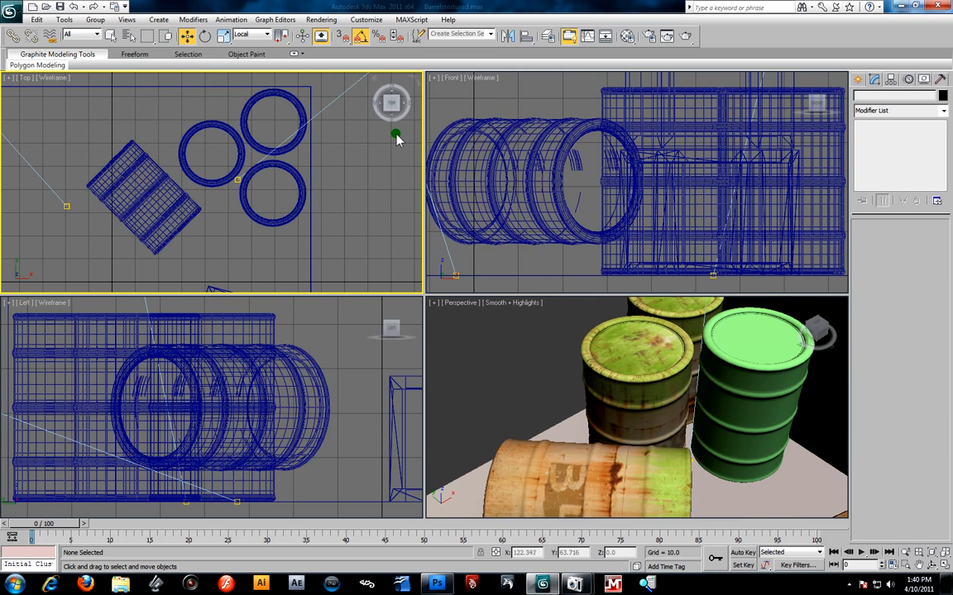
Lower the textured lying drum in the Left view until it rests on the floor
{"action": "left_click", "coordinate": [310, 395]}
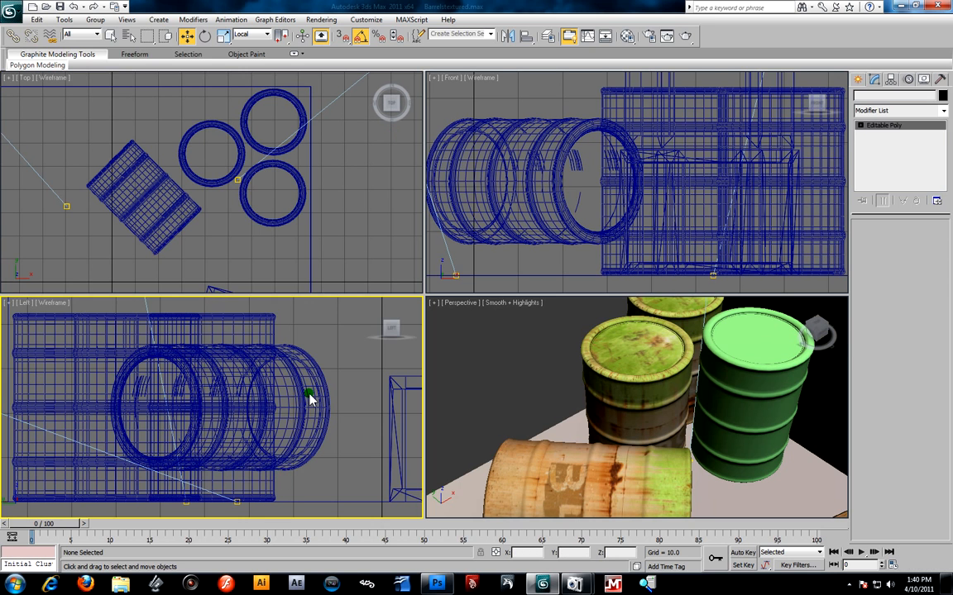
{"action": "right_click", "coordinate": [491, 410]}
{"action": "key", "text": "z"}
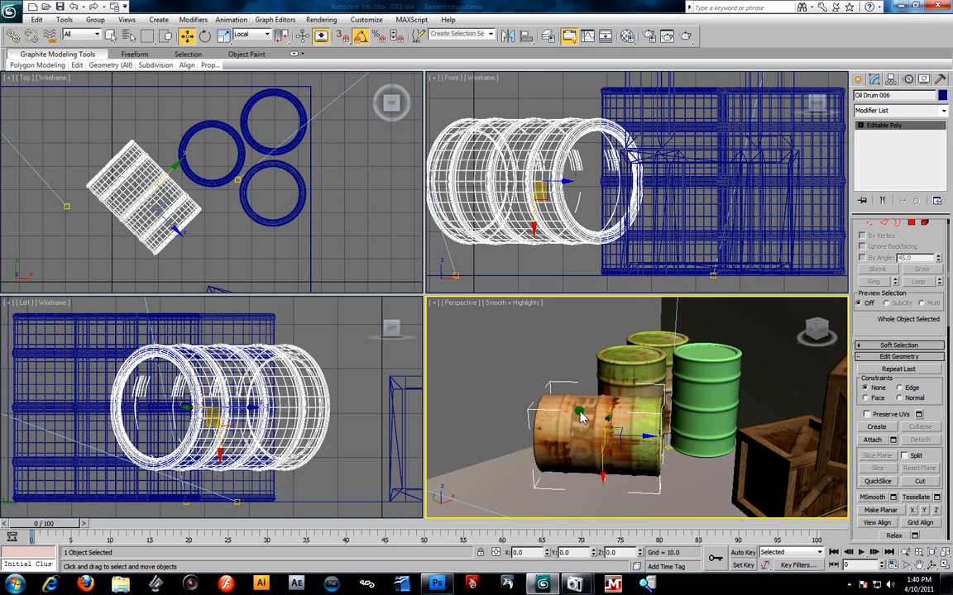
{"action": "middle_click_drag", "start_coordinate": [586, 398], "coordinate": [490, 414], "text": "alt"}
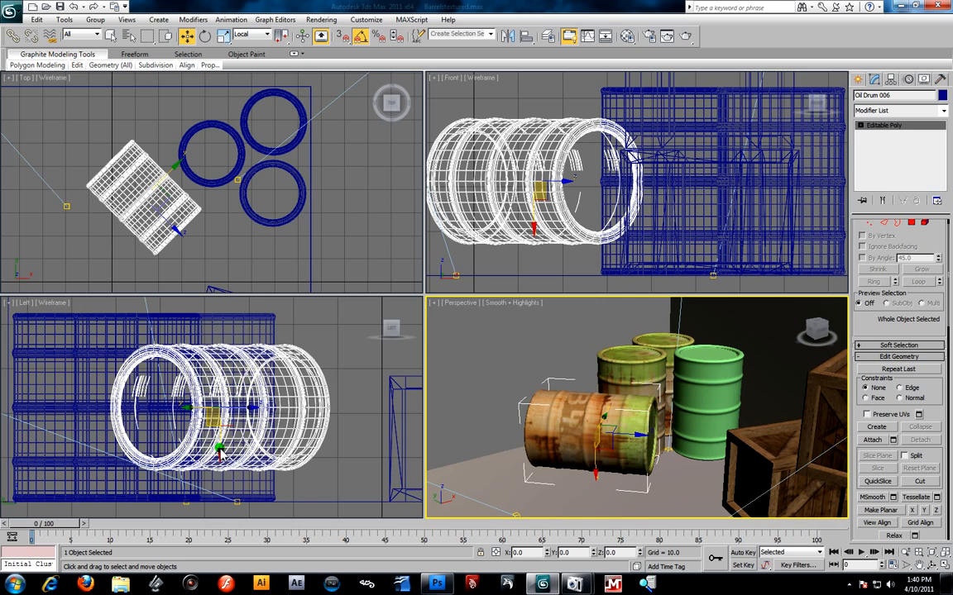
{"action": "left_click_drag", "start_coordinate": [198, 409], "coordinate": [221, 486]}
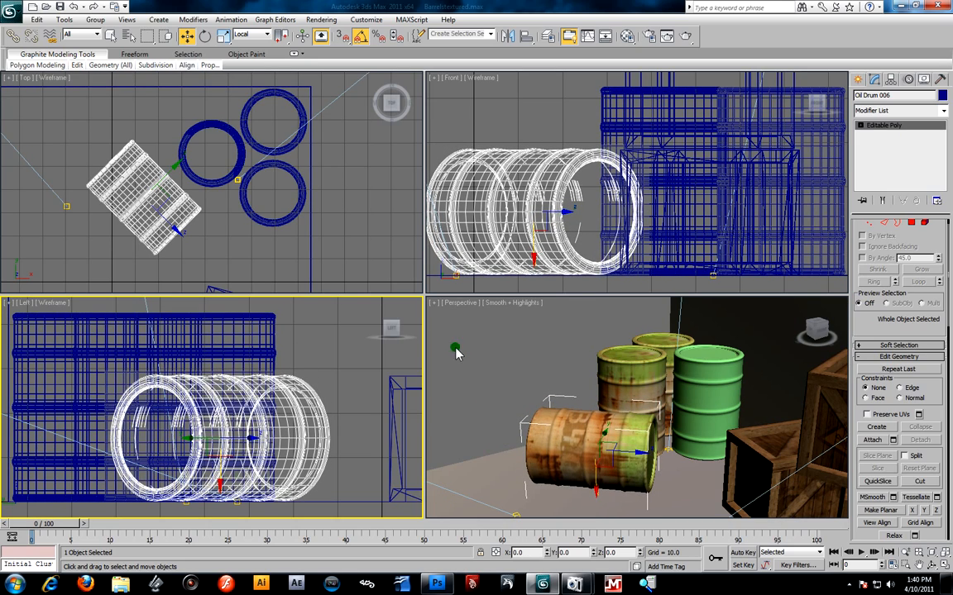
Switch the Perspective viewport to the Camera001 view and maximize it
{"action": "left_click", "coordinate": [457, 315]}
{"action": "left_click", "coordinate": [461, 304]}
{"action": "mouse_move", "coordinate": [532, 30]}
{"action": "left_click", "coordinate": [413, 31]}
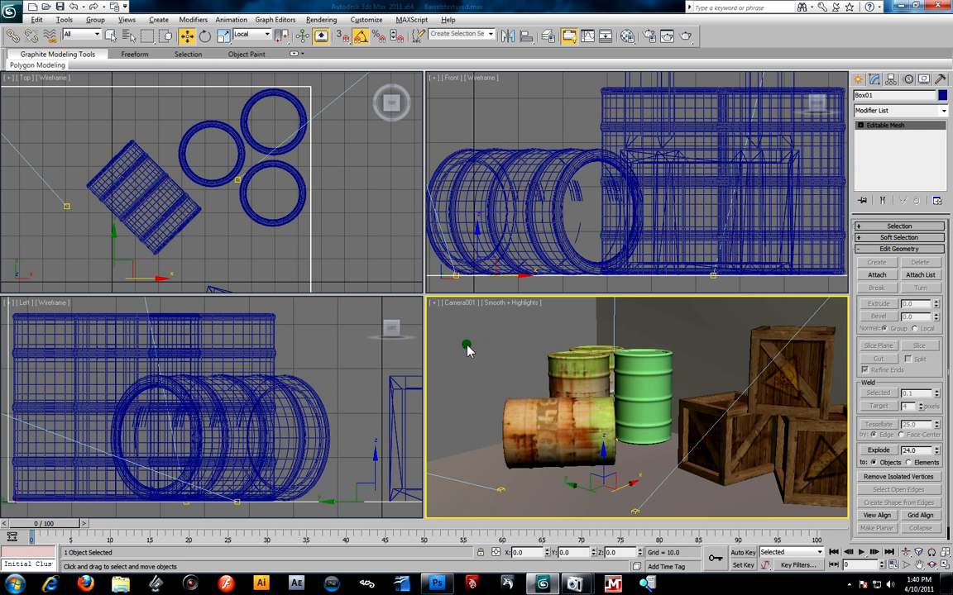
{"action": "left_click", "coordinate": [385, 266]}
{"action": "left_click", "coordinate": [463, 355]}
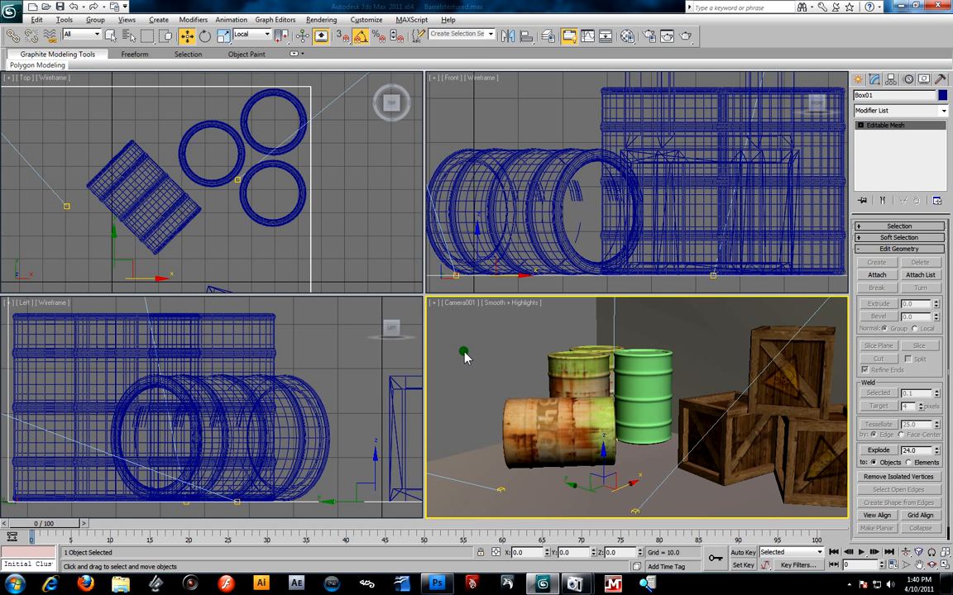
{"action": "key", "text": "alt+w"}
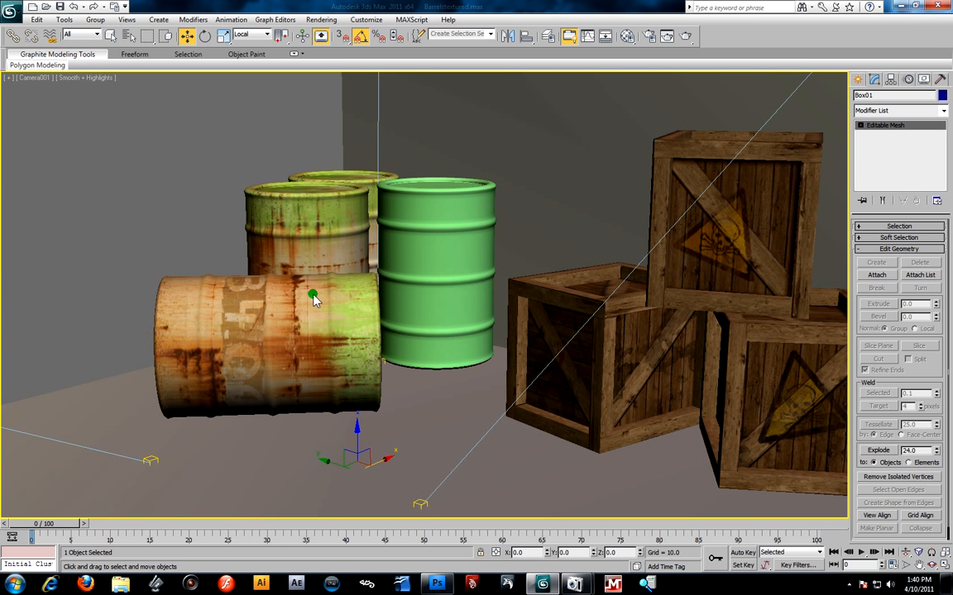
Rotate the textured drum standing behind the lying one about its vertical axis, test-render the Camera001 view, and close the render
{"action": "left_click", "coordinate": [331, 217]}
{"action": "left_click", "coordinate": [205, 35]}
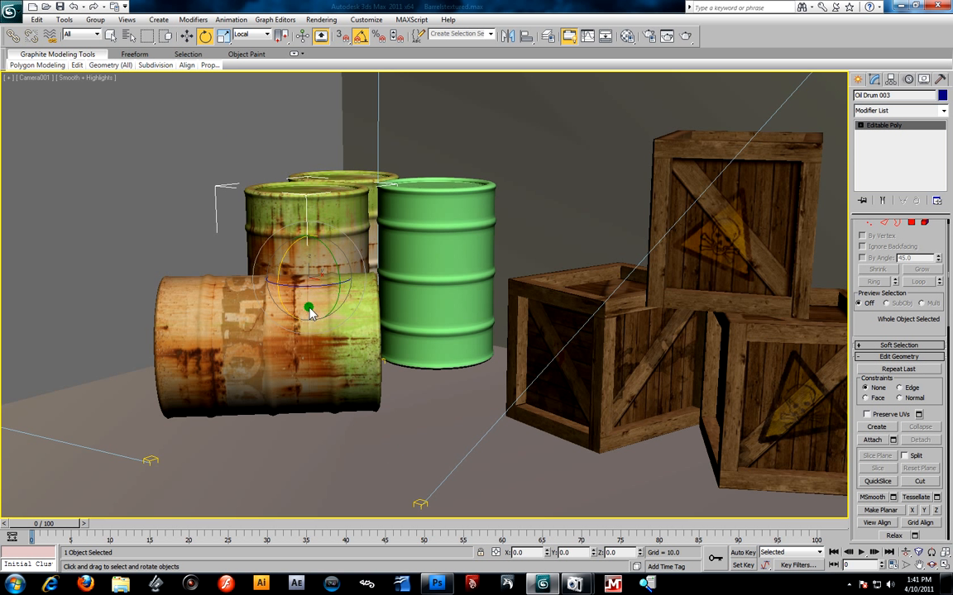
{"action": "left_click_drag", "start_coordinate": [315, 290], "coordinate": [368, 308]}
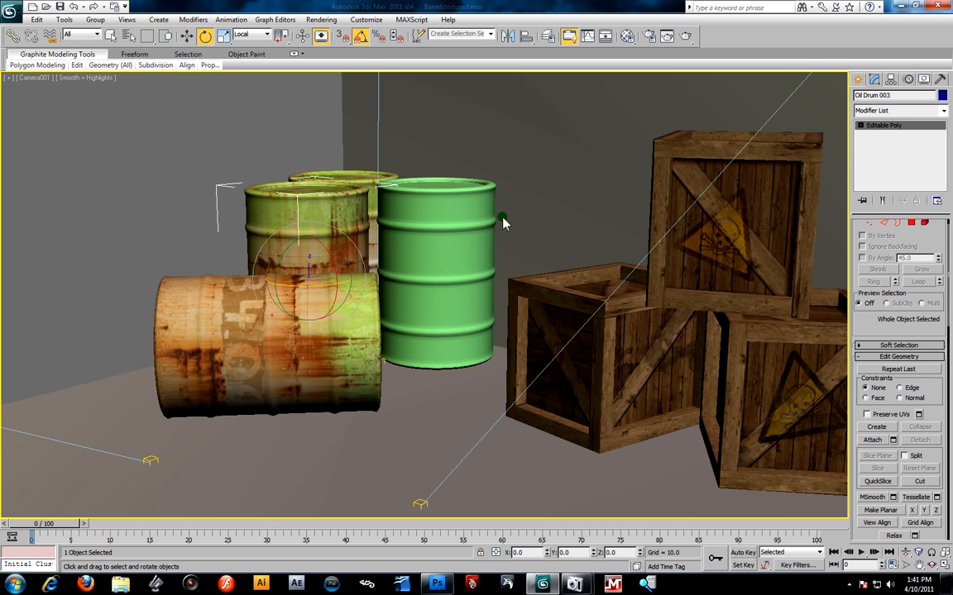
{"action": "left_click", "coordinate": [684, 36]}
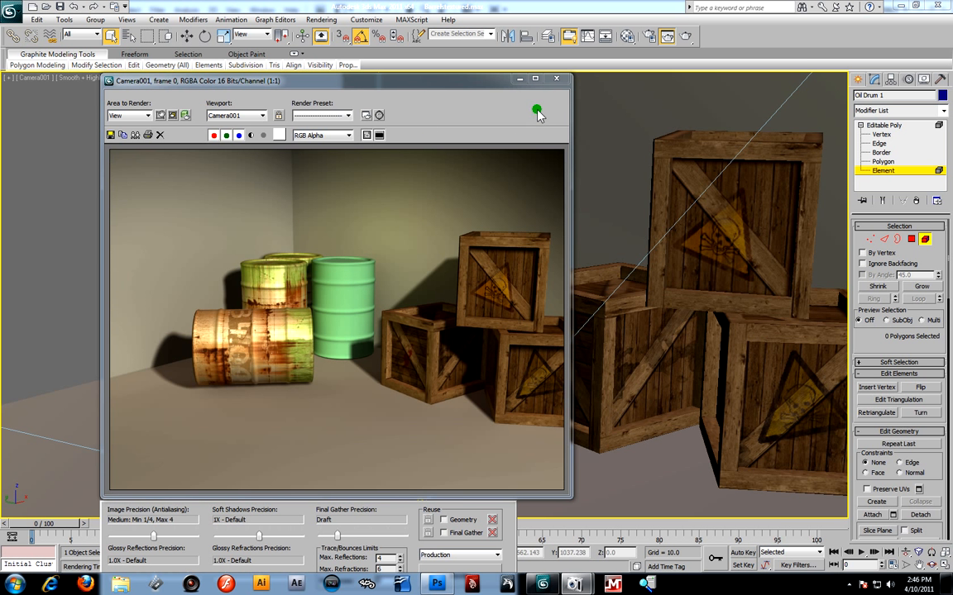
{"action": "left_click", "coordinate": [560, 80]}
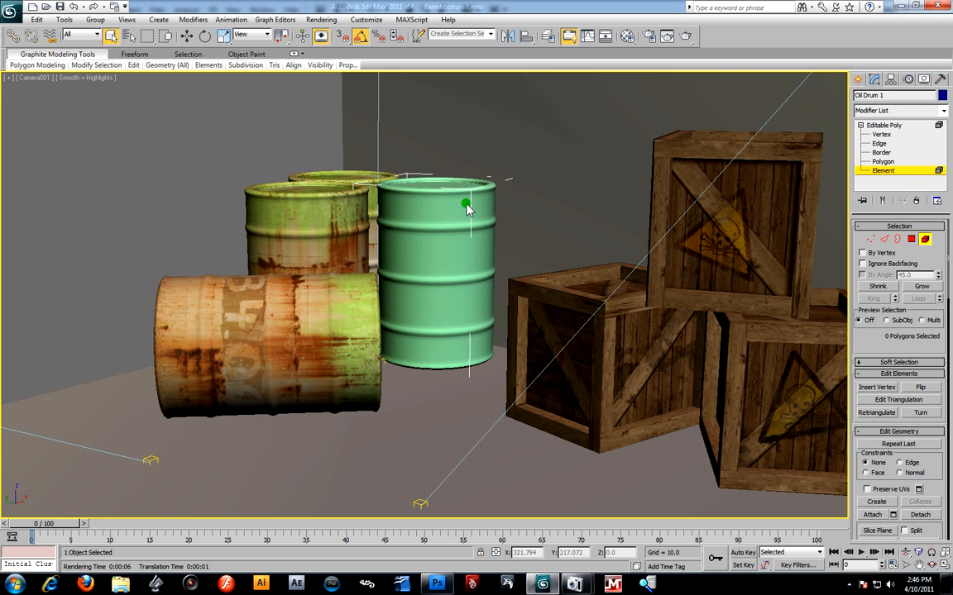
Switch to the Perspective view, frame the plain green Oil Drum 1, and hide all unselected objects
{"action": "key", "text": "p"}
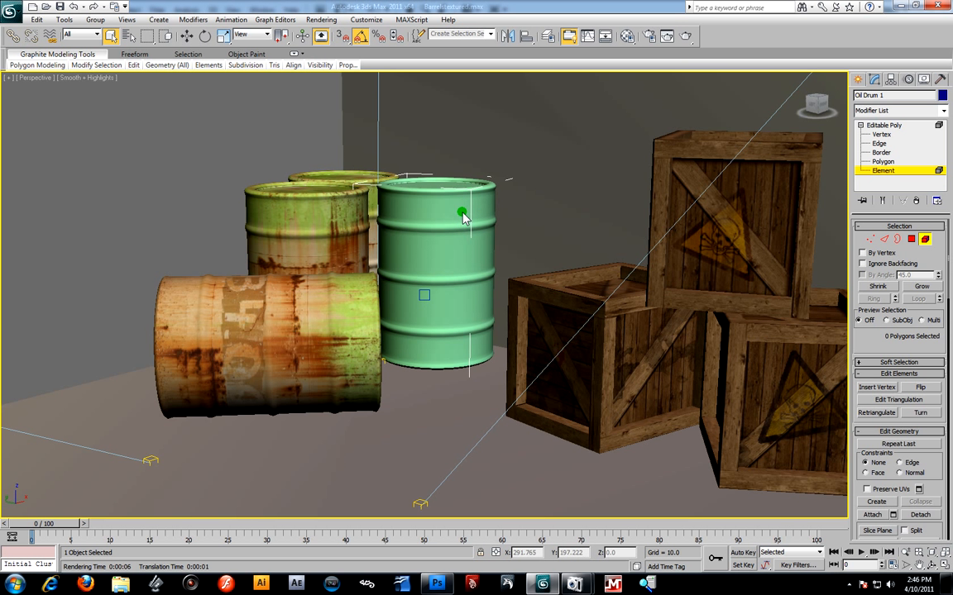
{"action": "key", "text": "z"}
{"action": "right_click", "coordinate": [444, 238]}
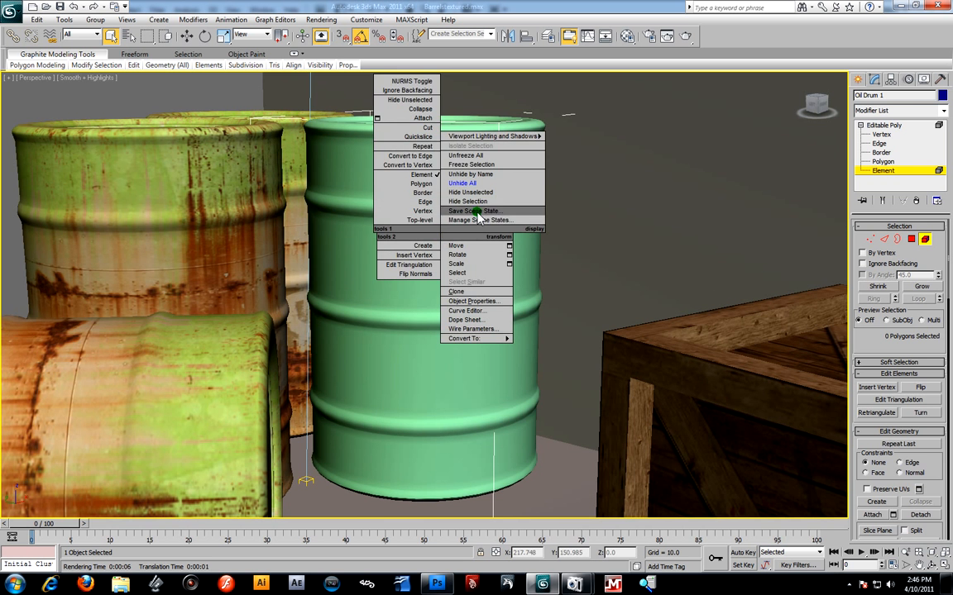
{"action": "left_click", "coordinate": [483, 196]}
{"action": "middle_click_drag", "start_coordinate": [491, 238], "coordinate": [446, 239], "text": "alt"}
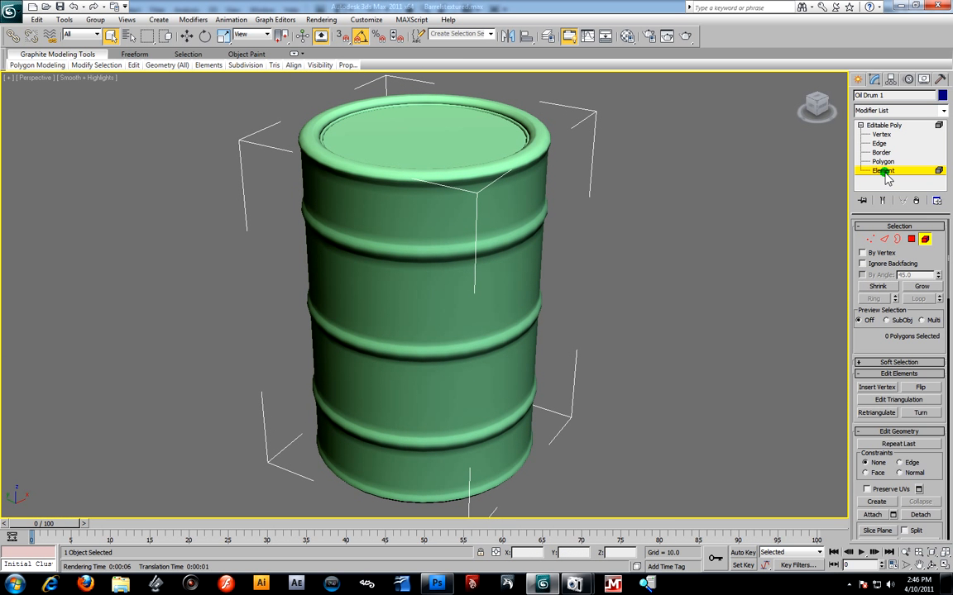
Check which polygons belong to the green drum's element, and clear the element selection
{"action": "left_click", "coordinate": [490, 196]}
{"action": "middle_click_drag", "start_coordinate": [565, 212], "coordinate": [557, 241], "text": "alt"}
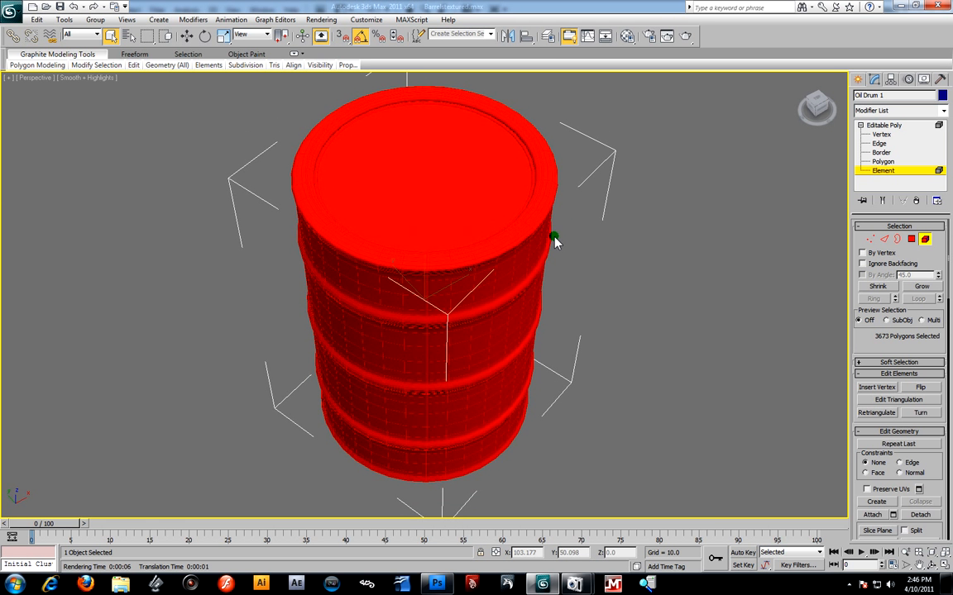
{"action": "left_click", "coordinate": [487, 187], "text": "alt"}
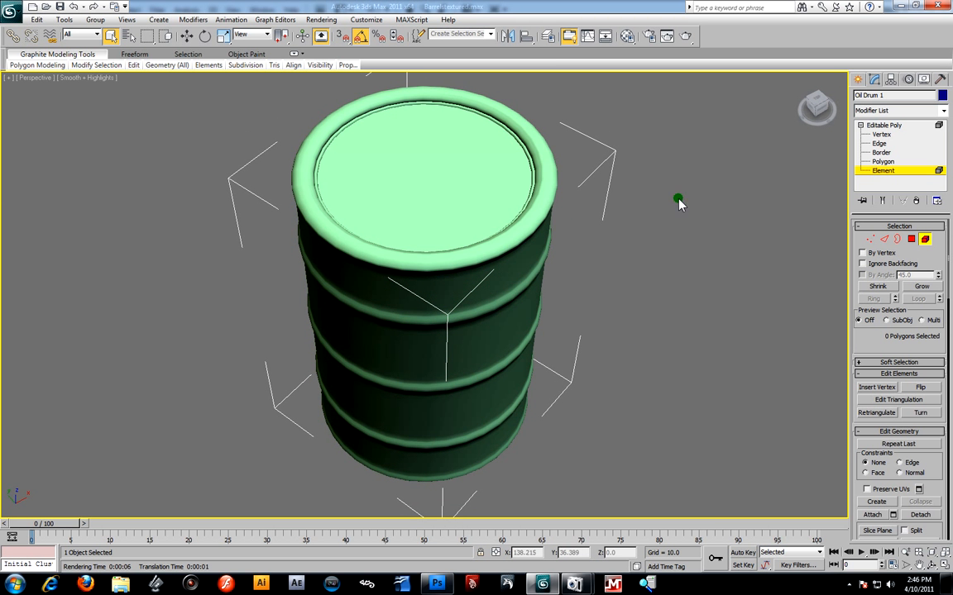
Check the drum's side polygons by selecting every polygon except the flat top and bottom caps
{"action": "key", "text": "ctrl+a"}
{"action": "key", "text": "4"}
{"action": "left_click", "coordinate": [496, 217], "text": "alt"}
{"action": "middle_click_drag", "start_coordinate": [497, 217], "coordinate": [576, 389], "text": "alt"}
{"action": "left_click", "coordinate": [454, 413], "text": "alt"}
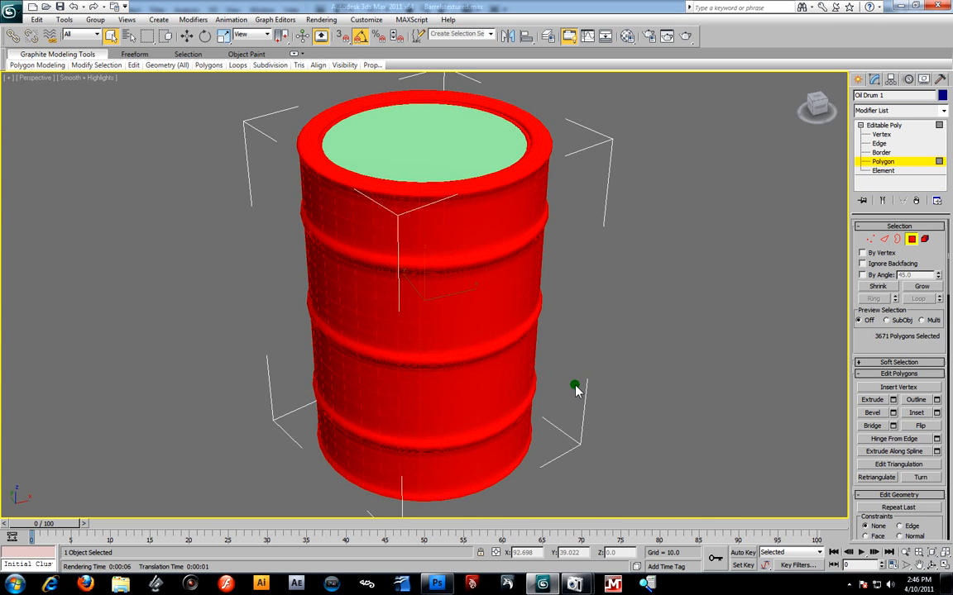
Check the top and bottom caps by selecting their two polygons, and clear the polygon selection
{"action": "left_click", "coordinate": [391, 151]}
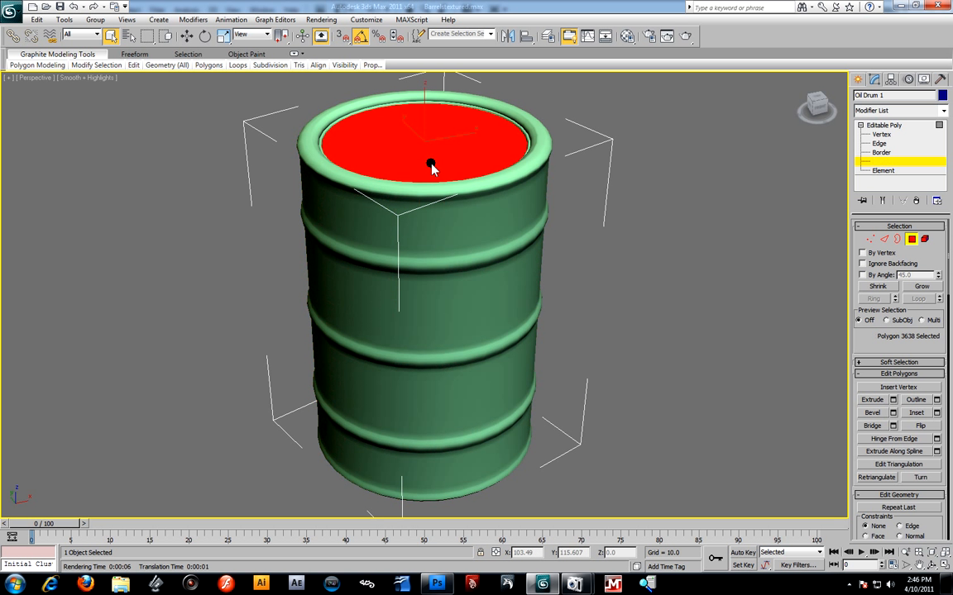
{"action": "middle_click_drag", "start_coordinate": [515, 358], "coordinate": [460, 377], "text": "alt"}
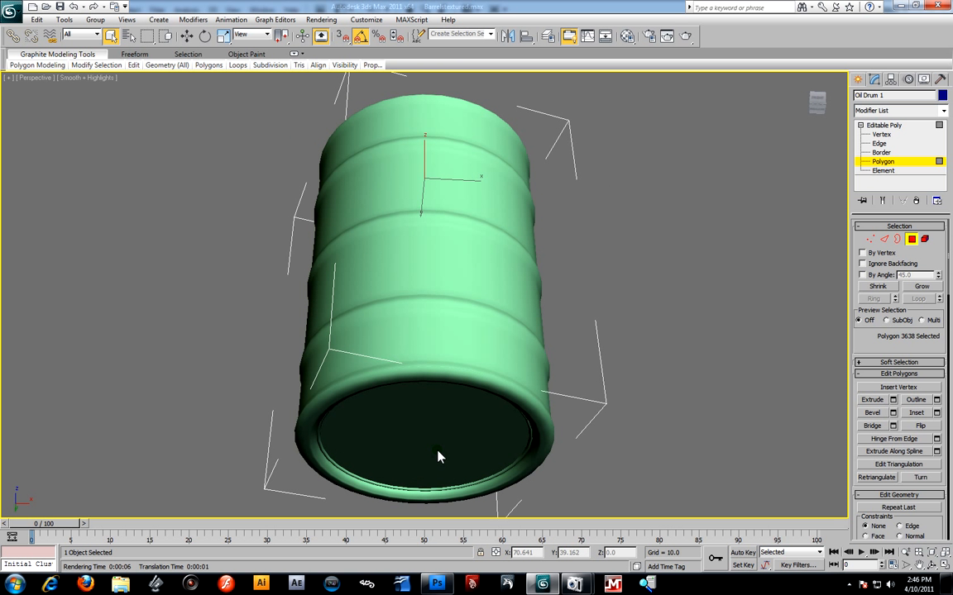
{"action": "middle_click_drag", "start_coordinate": [605, 359], "coordinate": [605, 447], "text": "alt"}
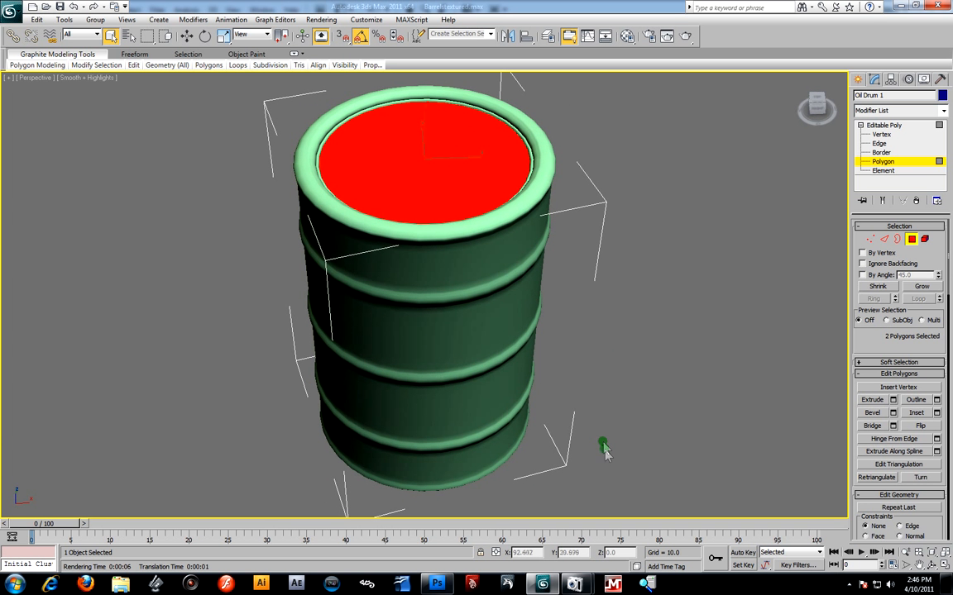
{"action": "left_click", "coordinate": [606, 294]}
Select the whole drum at element level and apply an Unwrap UVW modifier to it
{"action": "key", "text": "5"}
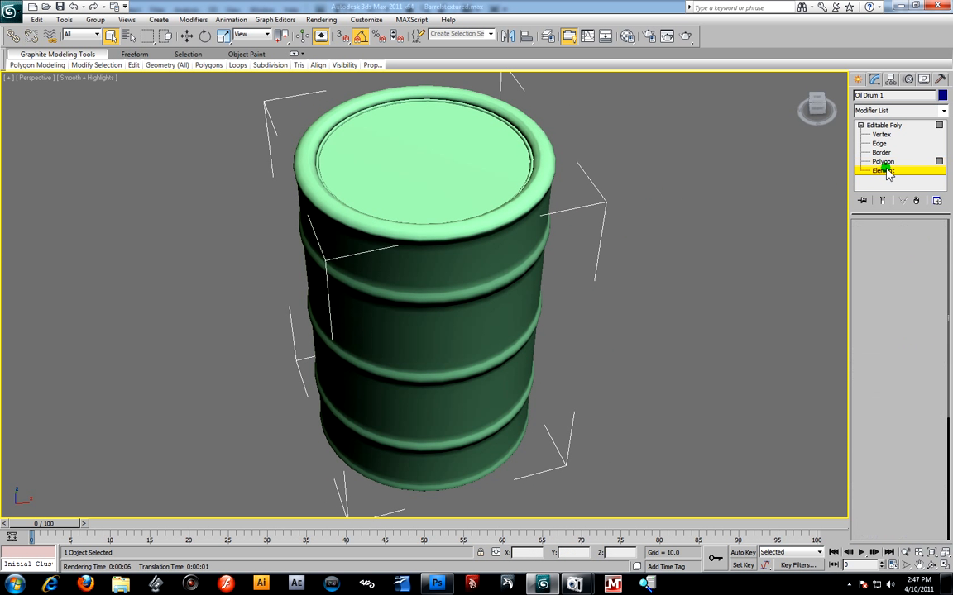
{"action": "left_click", "coordinate": [423, 220]}
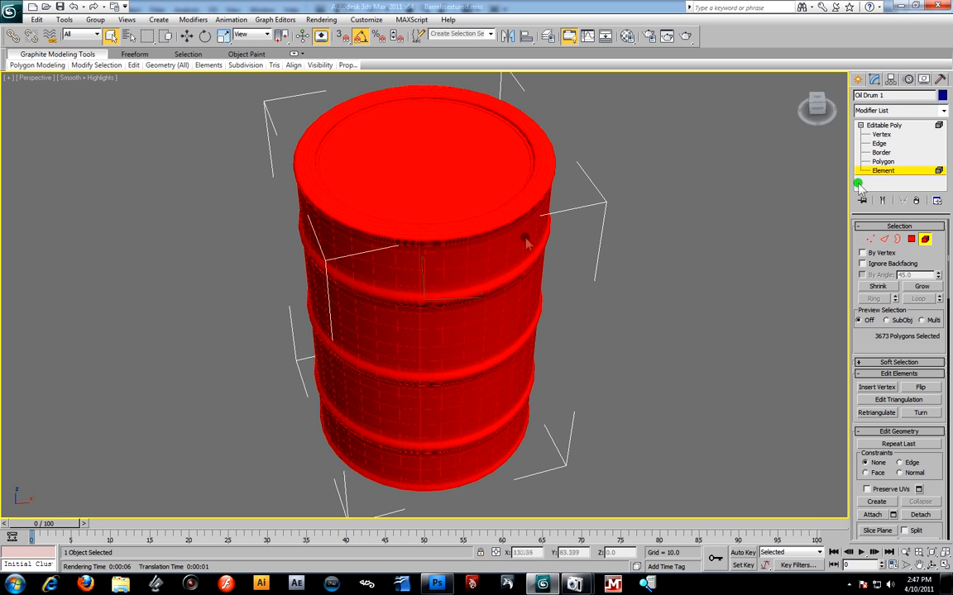
{"action": "left_click", "coordinate": [941, 109]}
{"action": "scroll", "coordinate": [880, 257], "scroll_direction": "down", "scroll_amount": 10}
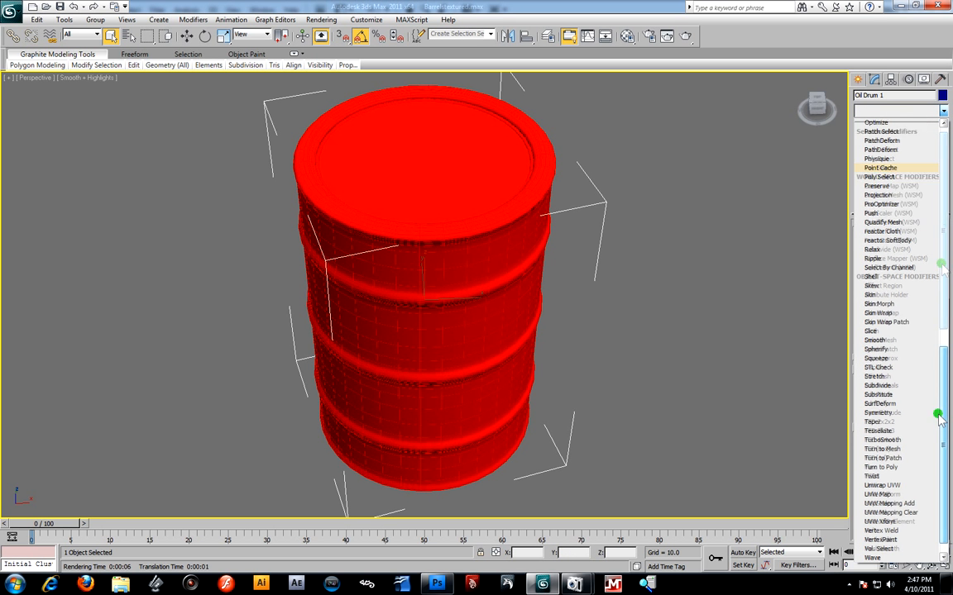
{"action": "left_click", "coordinate": [880, 468]}
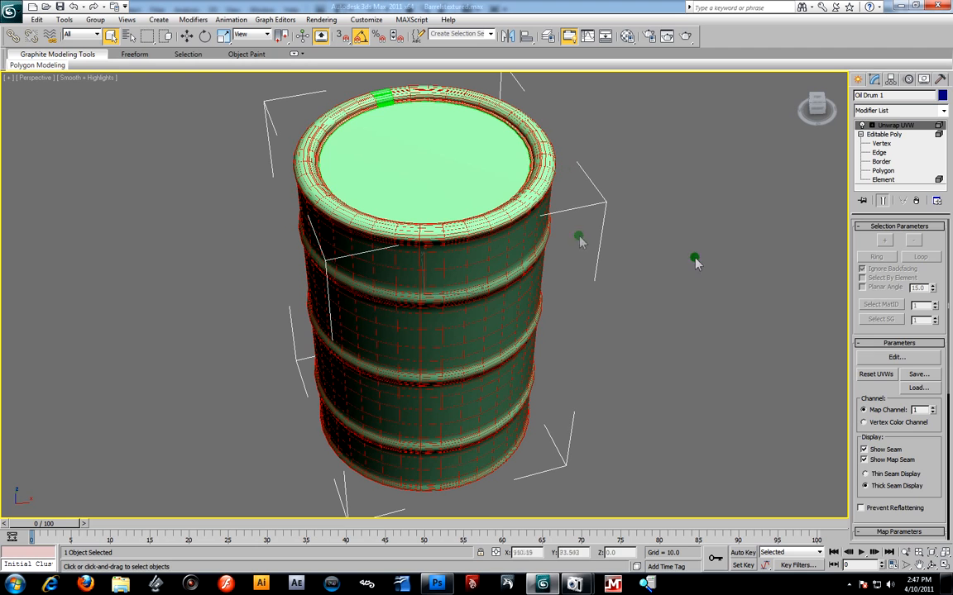
Open the drum's UV layout for editing and examine its cap circles and unwrapped side
{"action": "left_click", "coordinate": [896, 357]}
{"action": "scroll", "coordinate": [131, 225], "scroll_direction": "up", "scroll_amount": 2}
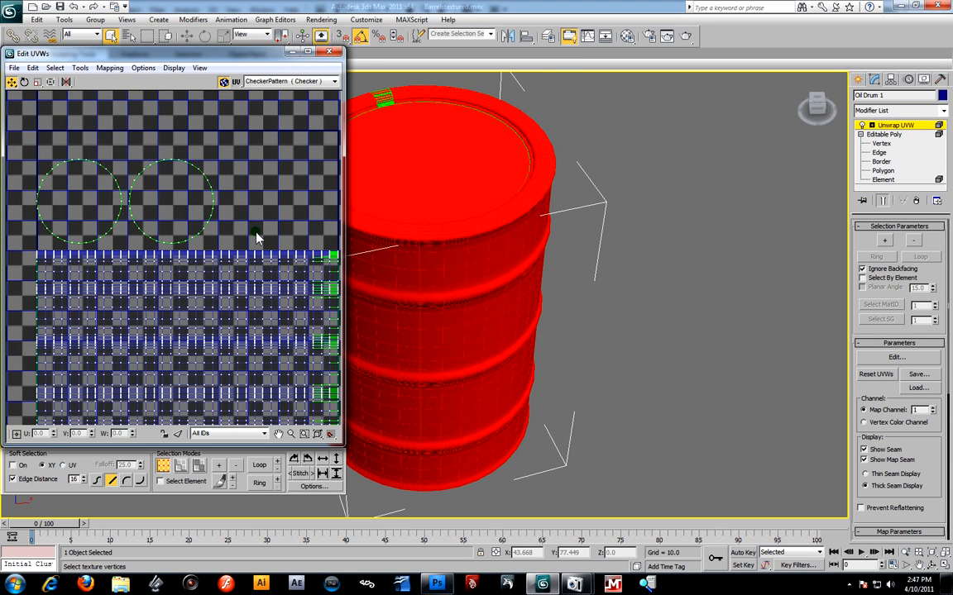
{"action": "scroll", "coordinate": [256, 239], "scroll_direction": "down", "scroll_amount": 2}
{"action": "scroll", "coordinate": [482, 298], "scroll_direction": "up", "scroll_amount": 3}
{"action": "middle_click_drag", "start_coordinate": [496, 310], "coordinate": [578, 315], "text": "alt"}
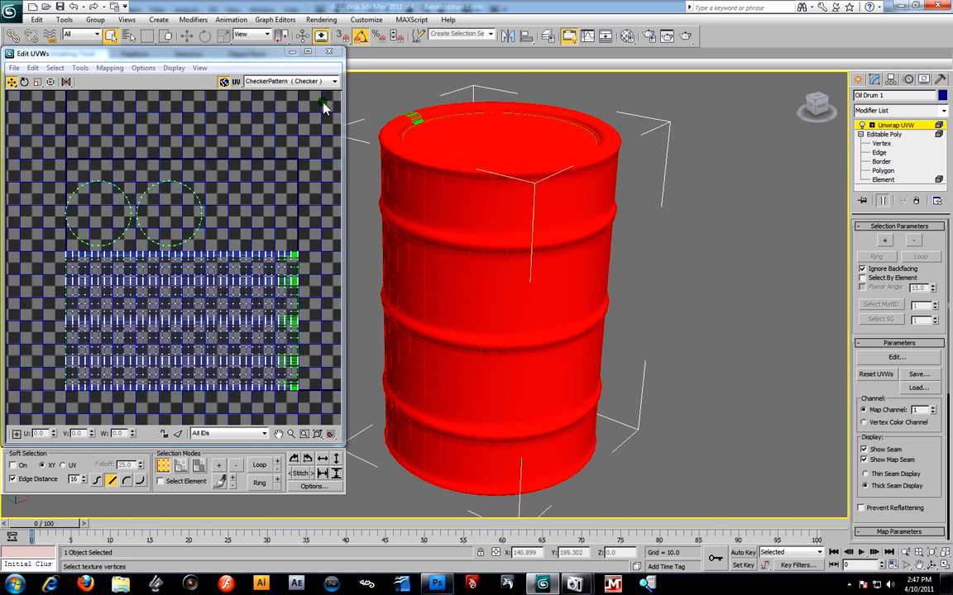
Display the CheckerPattern map on the drum and examine the mapping on its sides and top for distortion
{"action": "left_click", "coordinate": [335, 81]}
{"action": "left_click", "coordinate": [273, 89]}
{"action": "middle_click_drag", "start_coordinate": [496, 215], "coordinate": [568, 196], "text": "alt"}
{"action": "scroll", "coordinate": [454, 240], "scroll_direction": "up", "scroll_amount": 3}
{"action": "scroll", "coordinate": [457, 221], "scroll_direction": "down", "scroll_amount": 4}
{"action": "scroll", "coordinate": [487, 234], "scroll_direction": "up", "scroll_amount": 2}
{"action": "middle_click_drag", "start_coordinate": [487, 234], "coordinate": [543, 250], "text": "alt"}
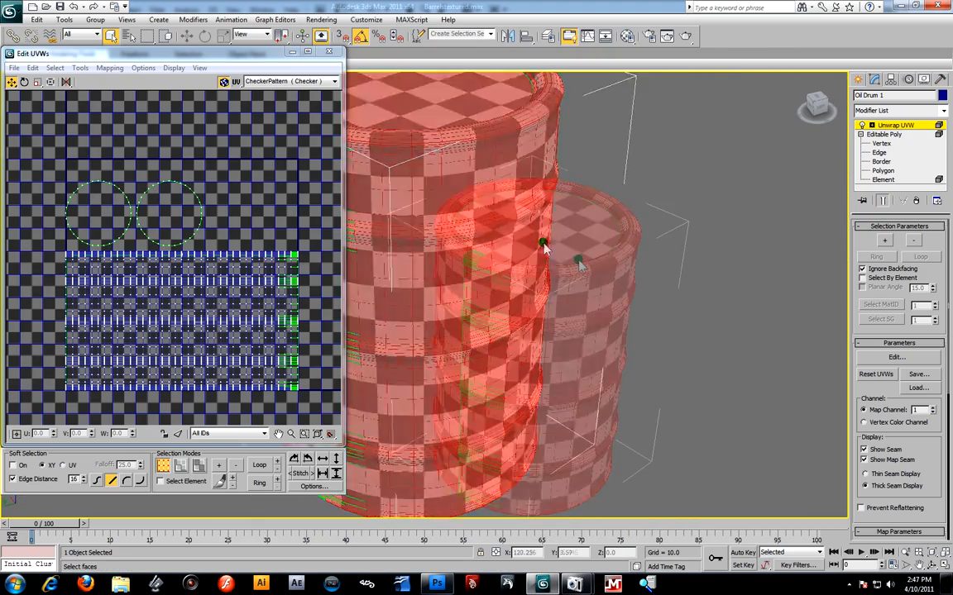
{"action": "scroll", "coordinate": [524, 262], "scroll_direction": "down", "scroll_amount": 3}
{"action": "scroll", "coordinate": [513, 208], "scroll_direction": "up", "scroll_amount": 4}
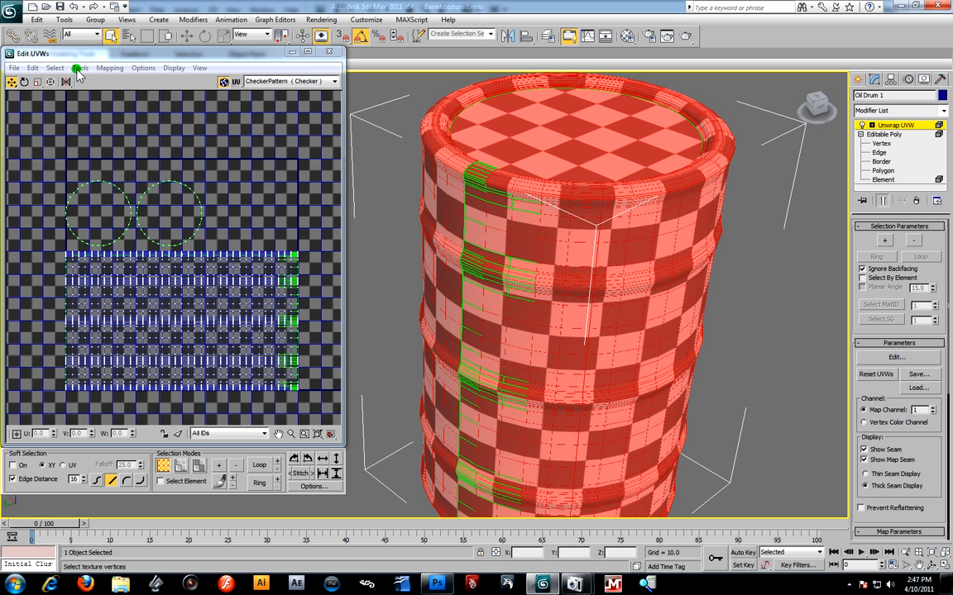
Render the drum's UV template at 1024 by 1024, inspect it, and close the render and its settings
{"action": "left_click", "coordinate": [81, 69]}
{"action": "left_click", "coordinate": [64, 382]}
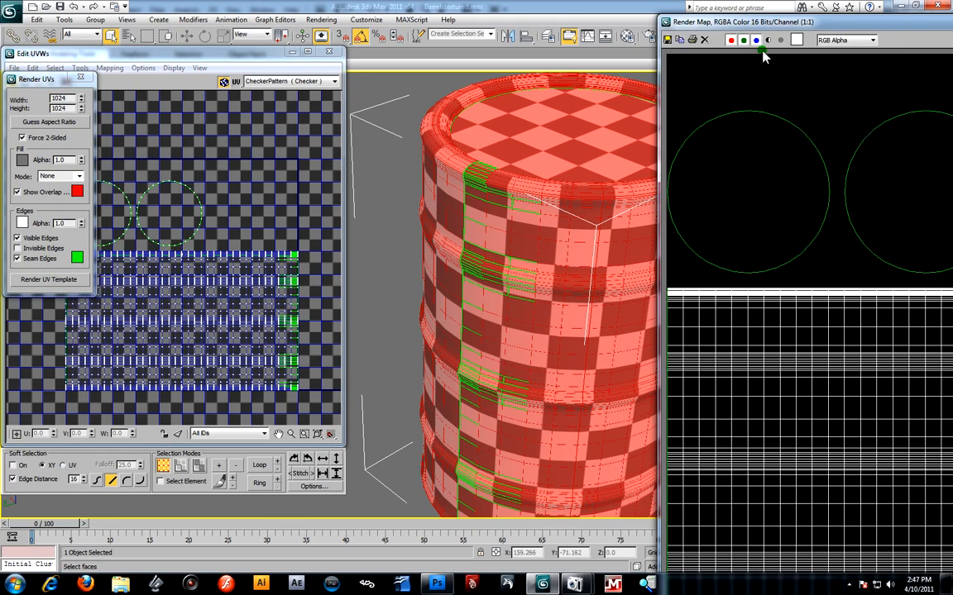
{"action": "left_click_drag", "start_coordinate": [790, 22], "coordinate": [276, 23]}
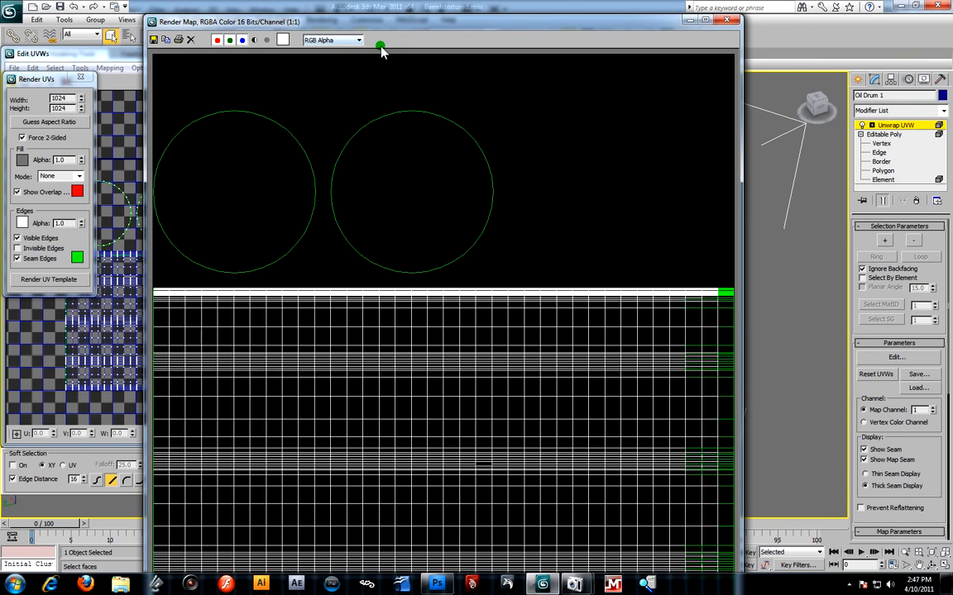
{"action": "left_click", "coordinate": [726, 19]}
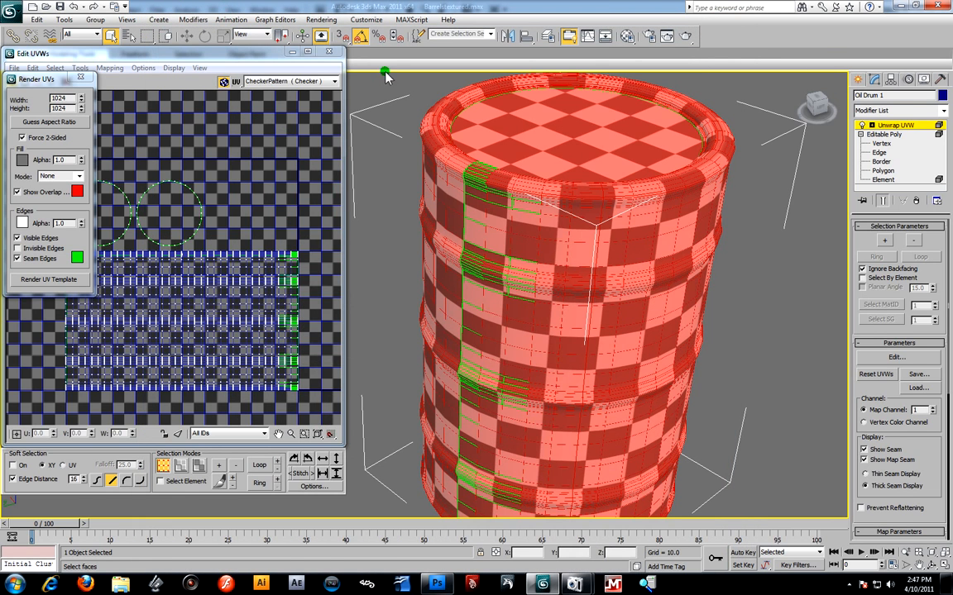
{"action": "left_click", "coordinate": [80, 77]}
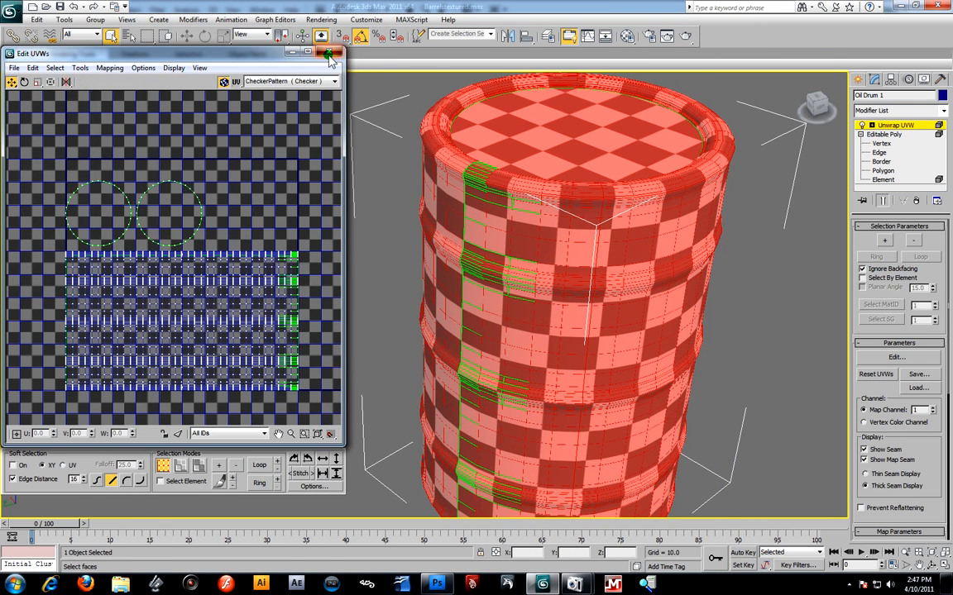
Close the UV editor and collapse the Unwrap UVW modifier into the drum's Editable Poly
{"action": "left_click", "coordinate": [329, 53]}
{"action": "right_click", "coordinate": [882, 124]}
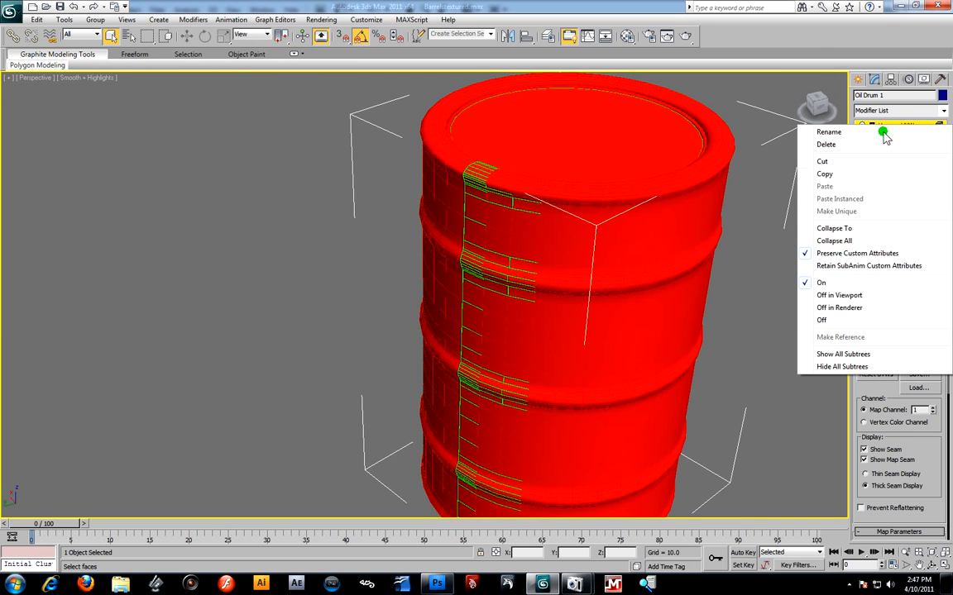
{"action": "left_click", "coordinate": [877, 229]}
{"action": "left_click", "coordinate": [529, 336]}
{"action": "middle_click_drag", "start_coordinate": [592, 273], "coordinate": [526, 263], "text": "alt"}
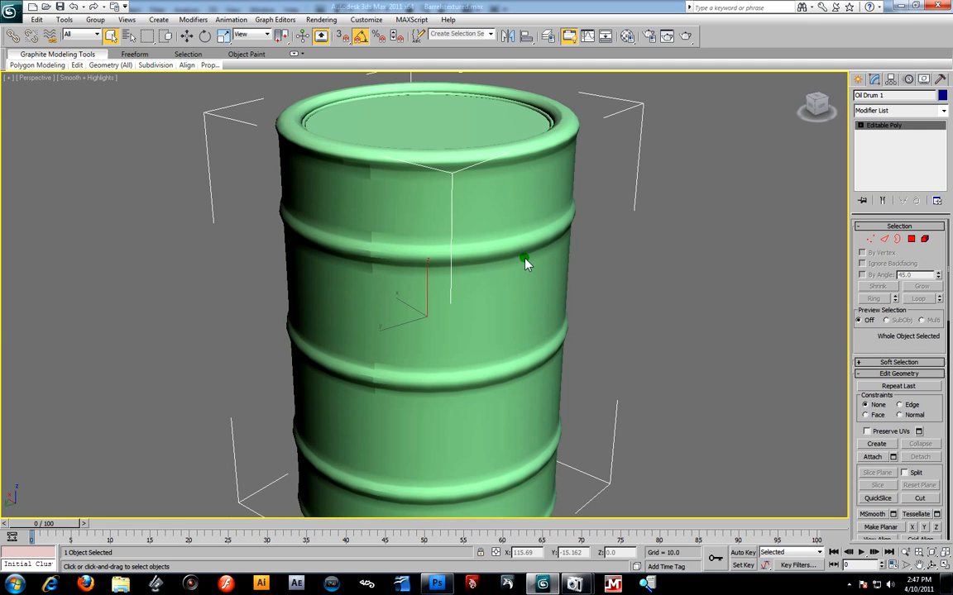
{"action": "middle_click_drag", "start_coordinate": [372, 181], "coordinate": [486, 246], "text": "alt"}
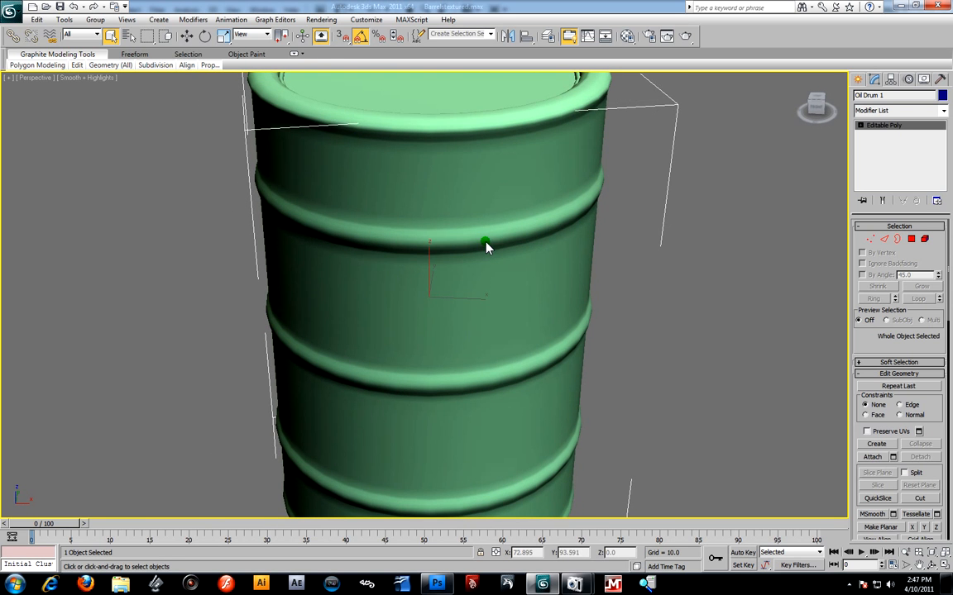
Switch to Photoshop, hide the graffiti, warning sign, Tops Bottoms and Rust layers, and show only the Wire layer over black
{"action": "left_click", "coordinate": [437, 582]}
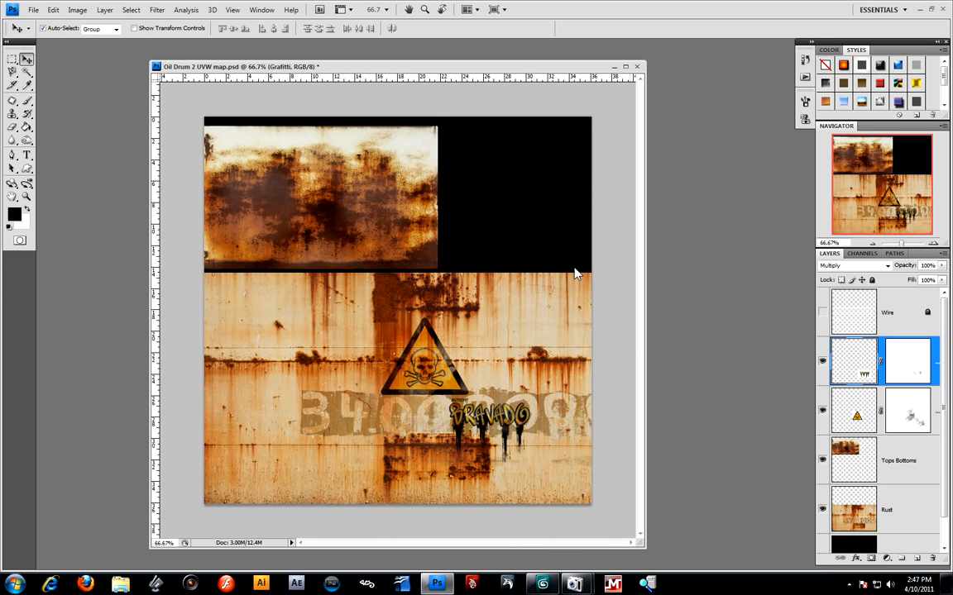
{"action": "left_click", "coordinate": [821, 312]}
{"action": "left_click", "coordinate": [821, 374]}
{"action": "left_click", "coordinate": [821, 409]}
{"action": "left_click", "coordinate": [823, 468]}
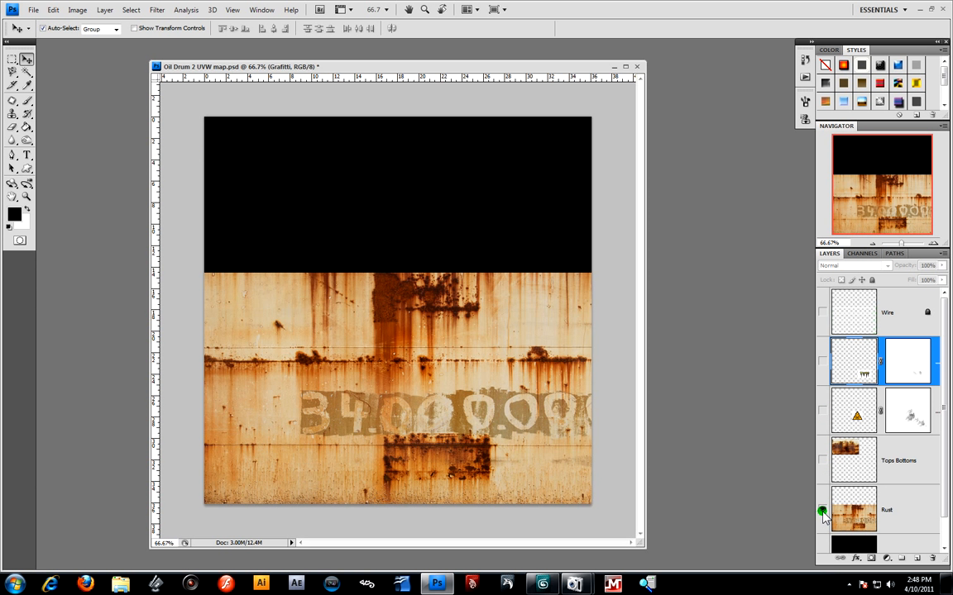
{"action": "left_click", "coordinate": [821, 510]}
{"action": "left_click", "coordinate": [821, 313]}
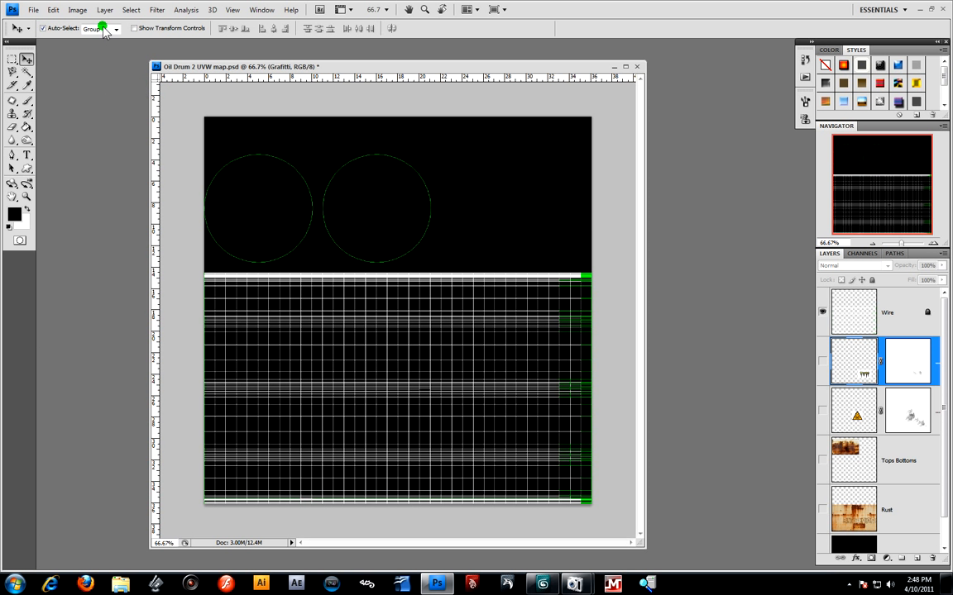
Check the colour mode and bit depth of the UVW map document
{"action": "left_click", "coordinate": [76, 10]}
{"action": "mouse_move", "coordinate": [60, 25]}
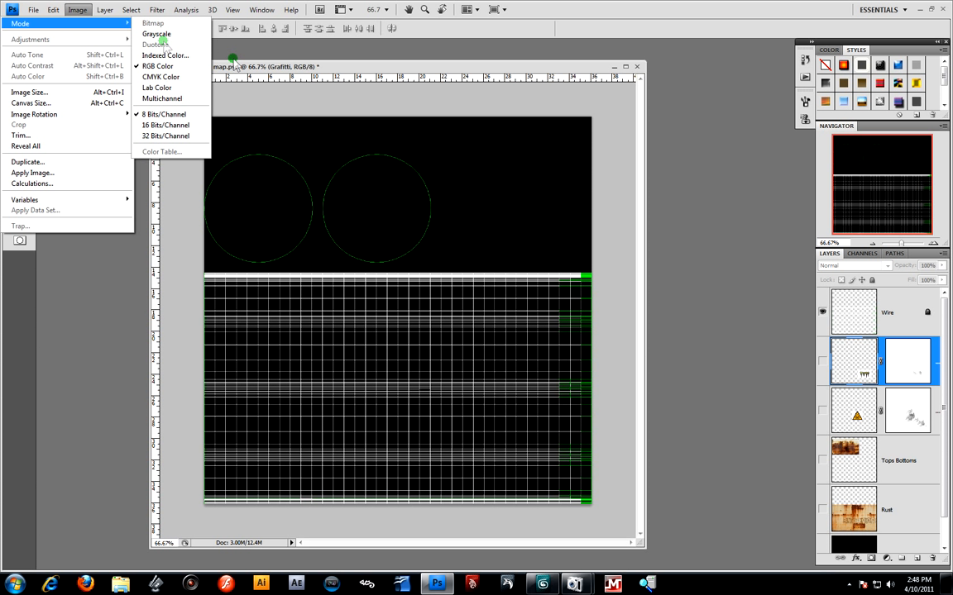
{"action": "left_click", "coordinate": [473, 66]}
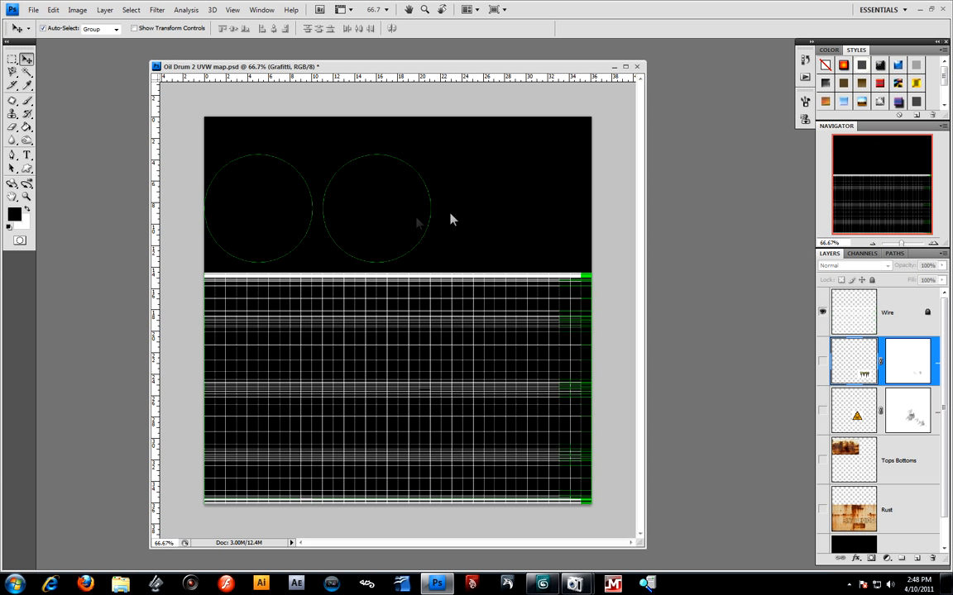
Show the Rust, Tops Bottoms, warning sign and graffiti layers one by one beneath the wireframe
{"action": "left_click", "coordinate": [821, 510]}
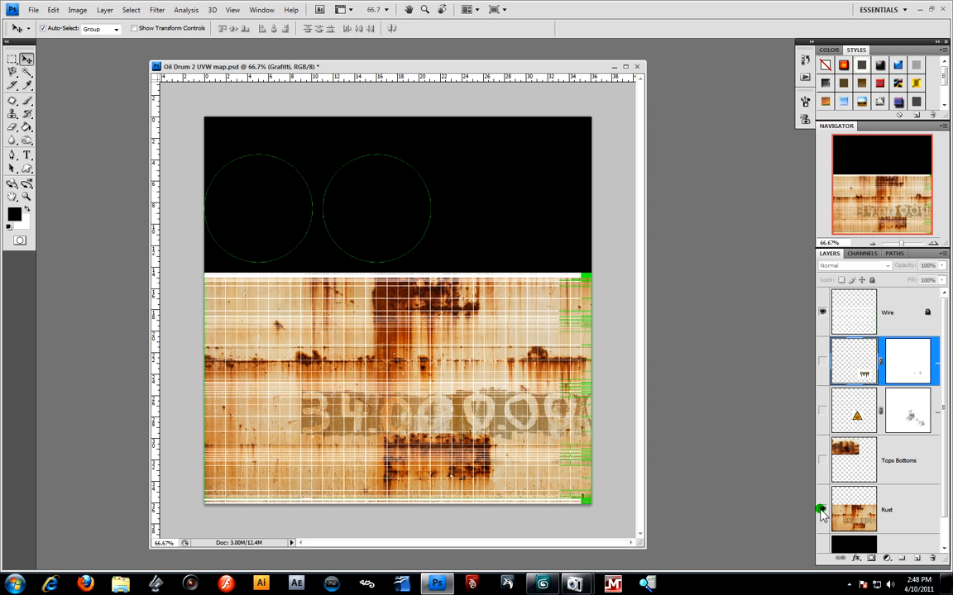
{"action": "left_click", "coordinate": [823, 461]}
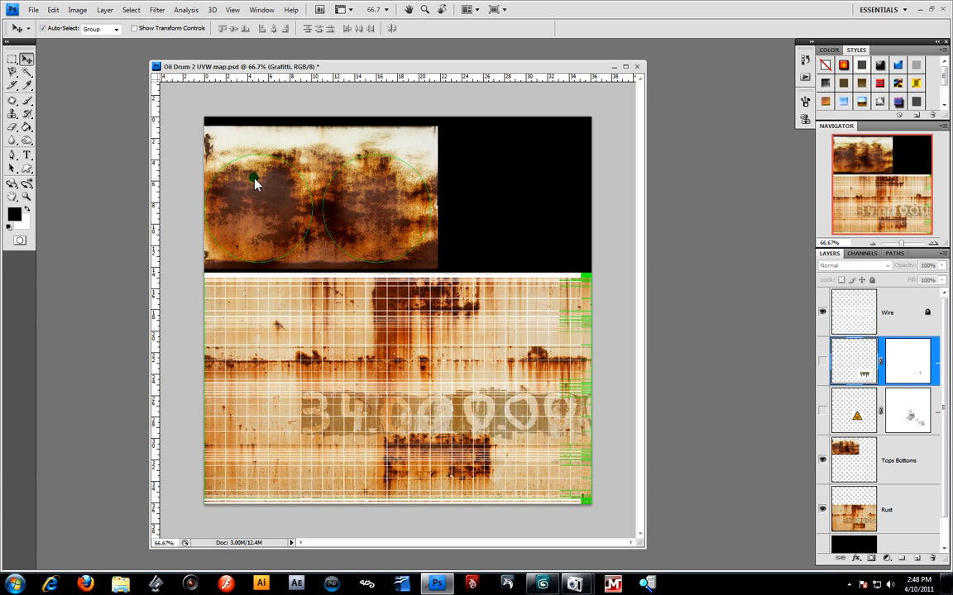
{"action": "left_click", "coordinate": [821, 412]}
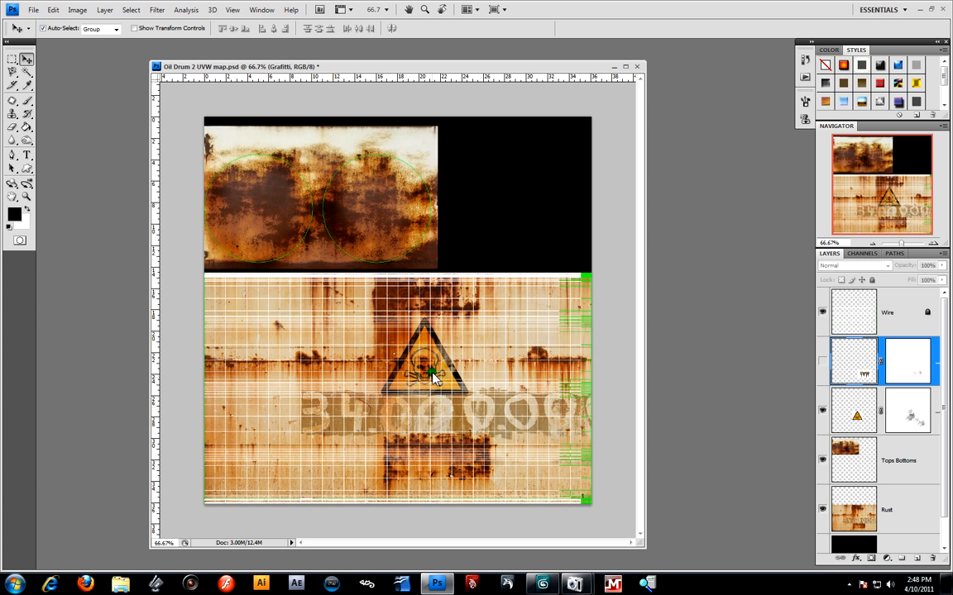
{"action": "left_click", "coordinate": [822, 361]}
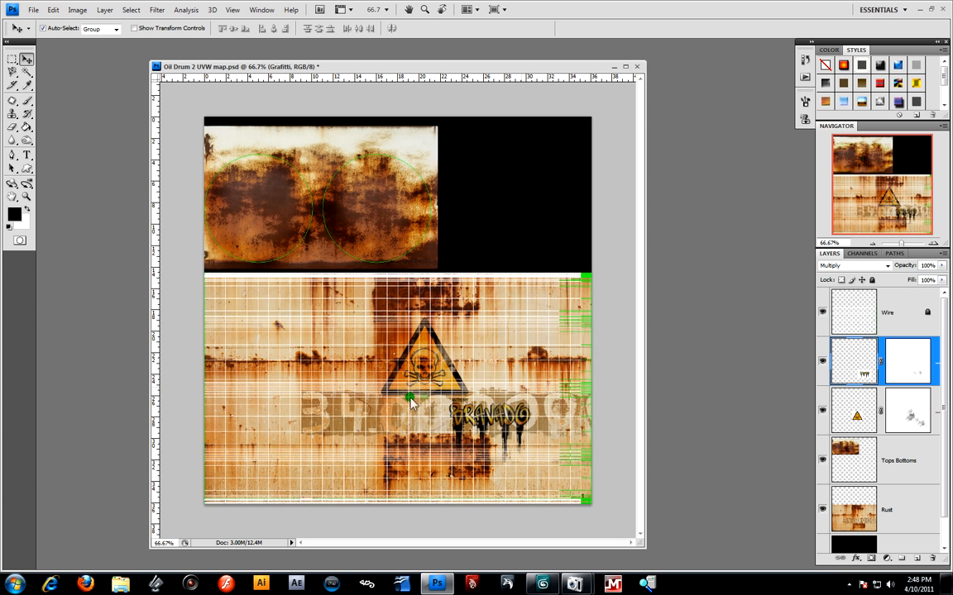
Compare the artwork with and without the wireframe overlay, and leave the Wire layer hidden
{"action": "left_click", "coordinate": [823, 313]}
{"action": "left_click", "coordinate": [823, 312]}
{"action": "left_click", "coordinate": [823, 313]}
{"action": "left_click", "coordinate": [823, 312]}
{"action": "left_click", "coordinate": [823, 312]}
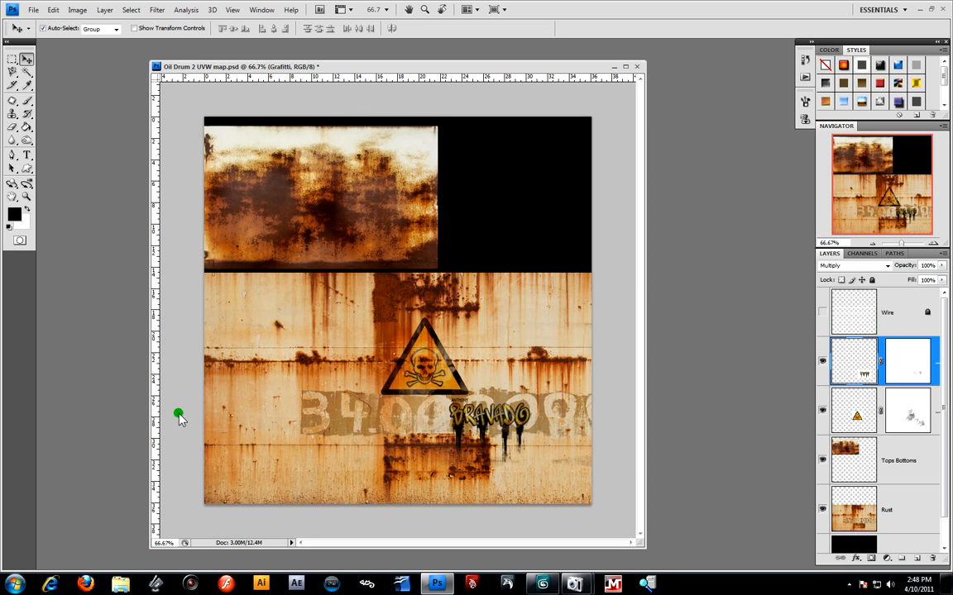
Switch to 3ds Max and open the green drum's material in the Material Editor
{"action": "left_click", "coordinate": [551, 586]}
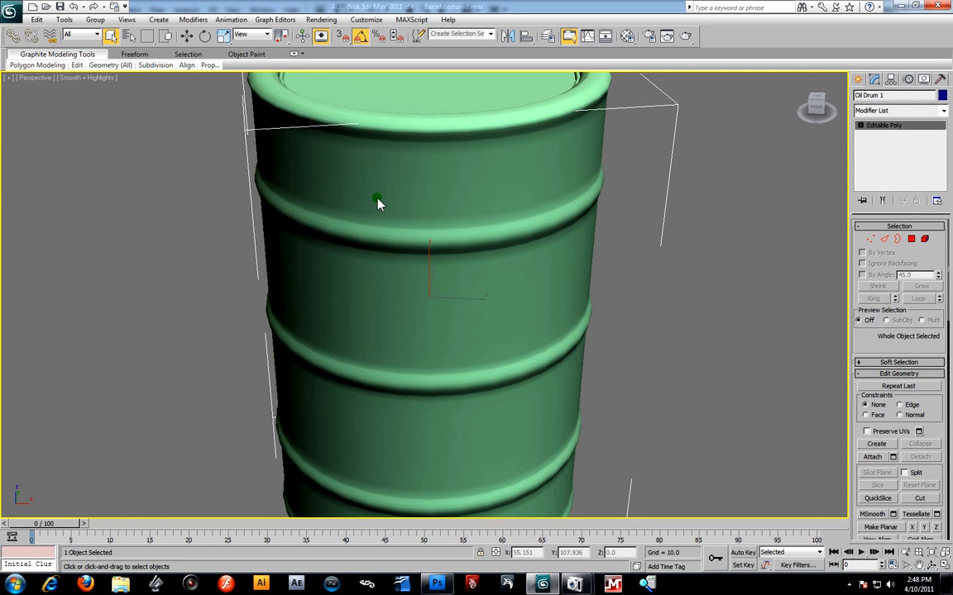
{"action": "key", "text": "m"}
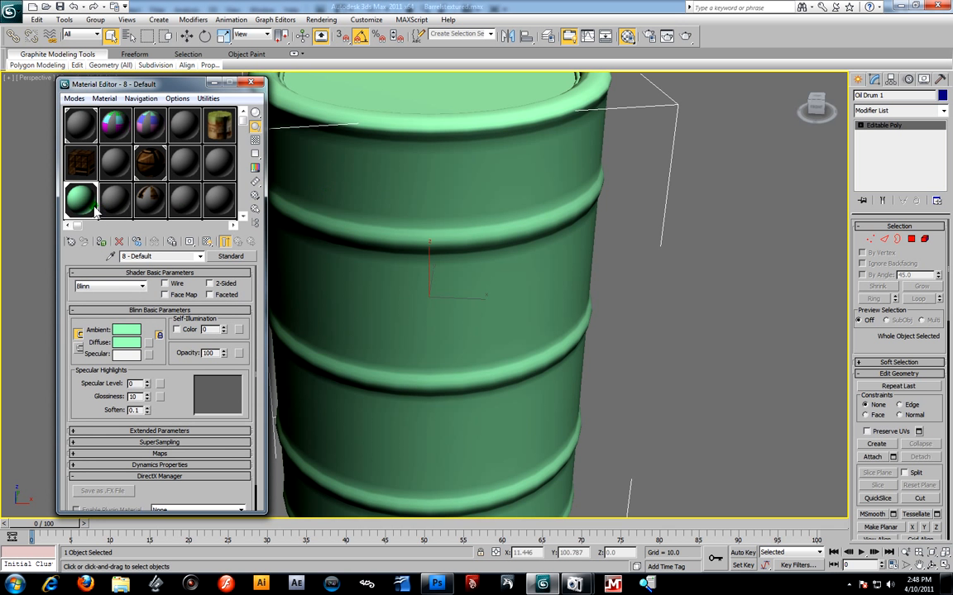
{"action": "scroll", "coordinate": [436, 302], "scroll_direction": "down", "scroll_amount": 5}
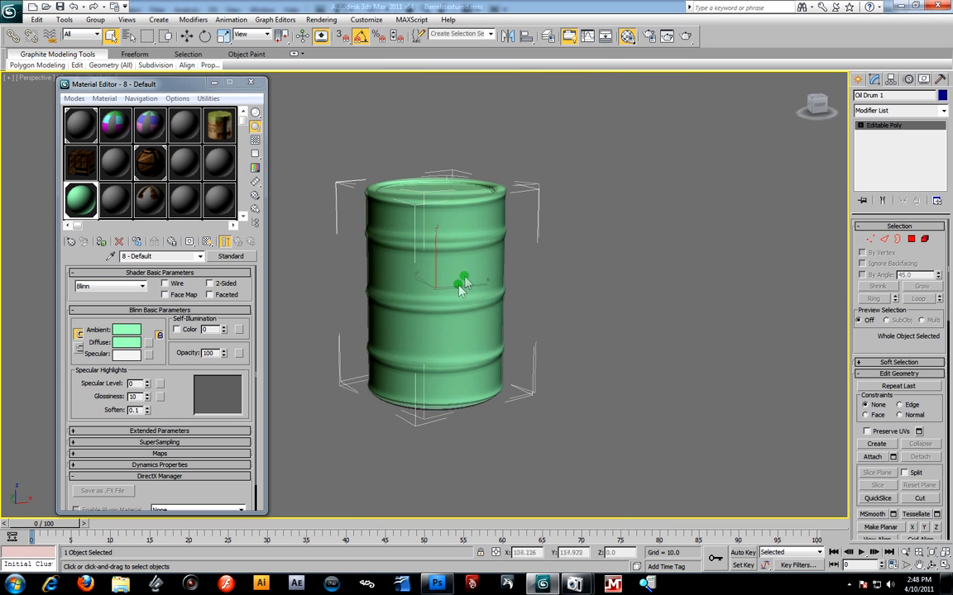
{"action": "scroll", "coordinate": [482, 292], "scroll_direction": "up", "scroll_amount": 6}
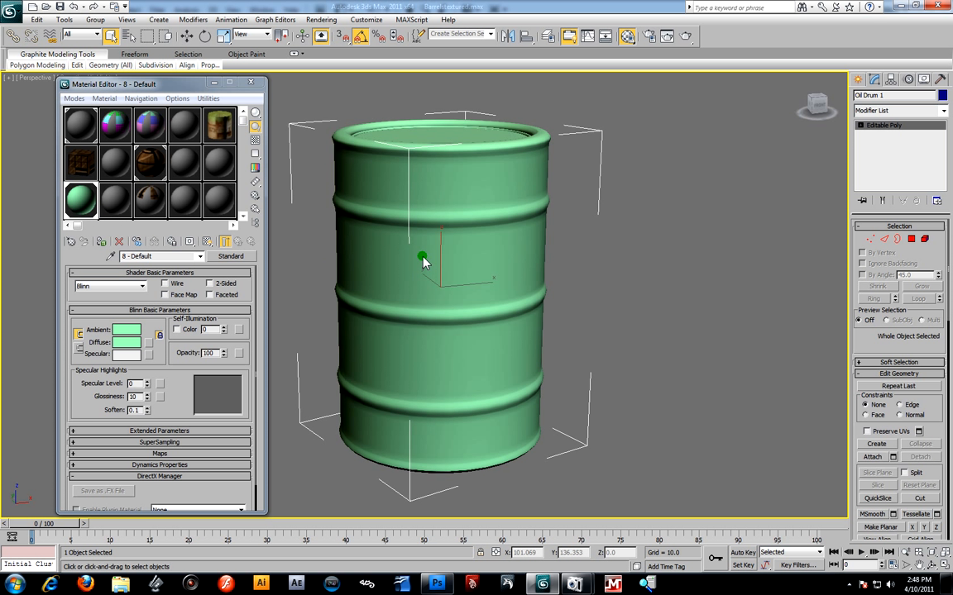
{"action": "middle_click_drag", "start_coordinate": [422, 261], "coordinate": [428, 263], "text": "alt"}
Assign Unwrap Oil Drum Diffuse.jpg as the material's diffuse bitmap and show it on the drum in the viewport
{"action": "left_click", "coordinate": [151, 347]}
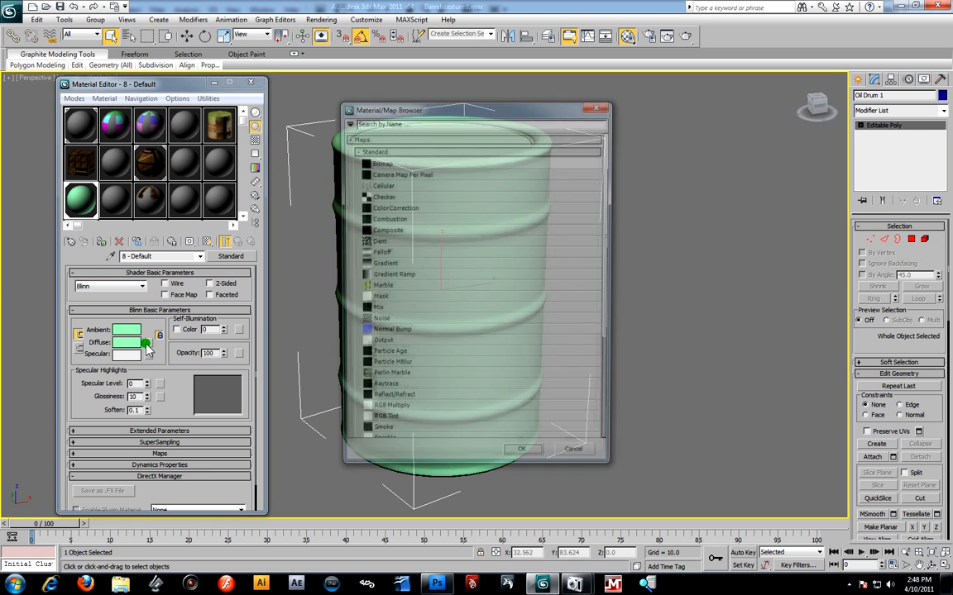
{"action": "double_click", "coordinate": [394, 163]}
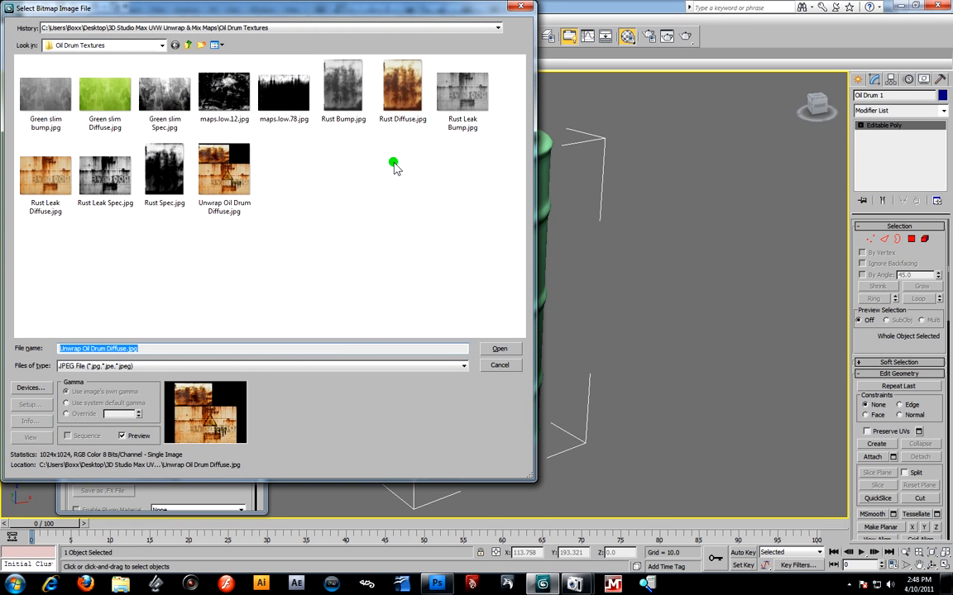
{"action": "left_click", "coordinate": [209, 172]}
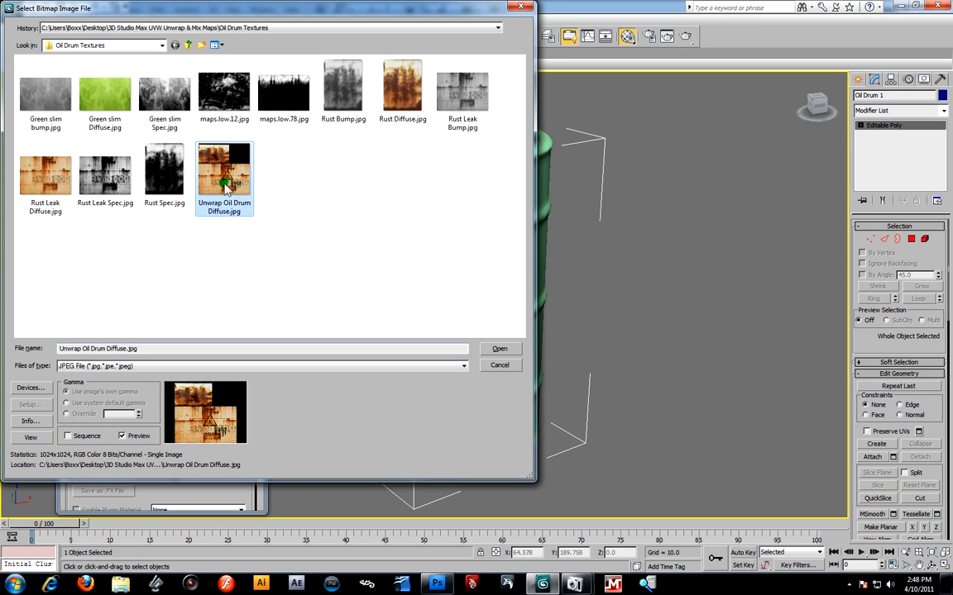
{"action": "left_click", "coordinate": [500, 351]}
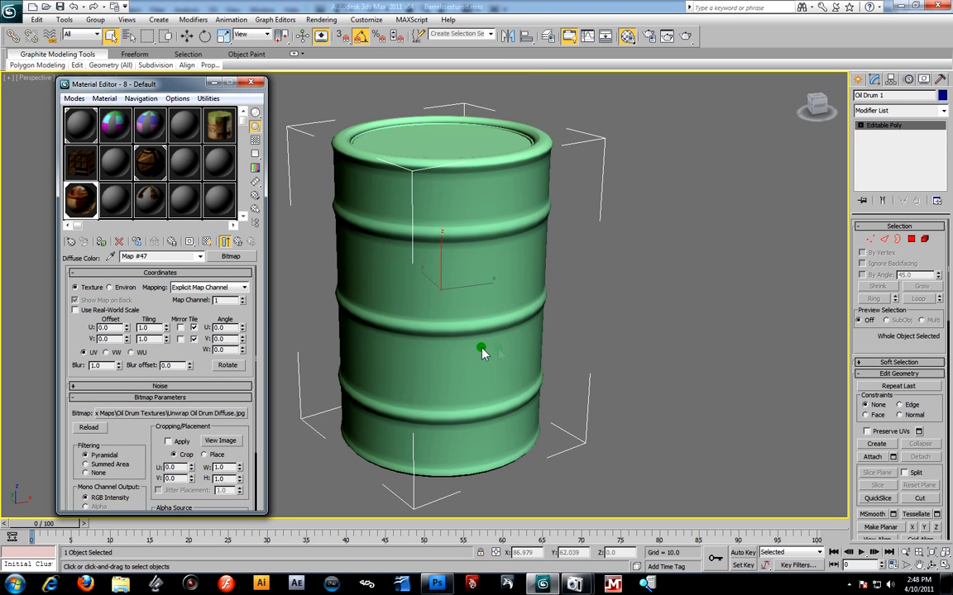
{"action": "left_click", "coordinate": [204, 243]}
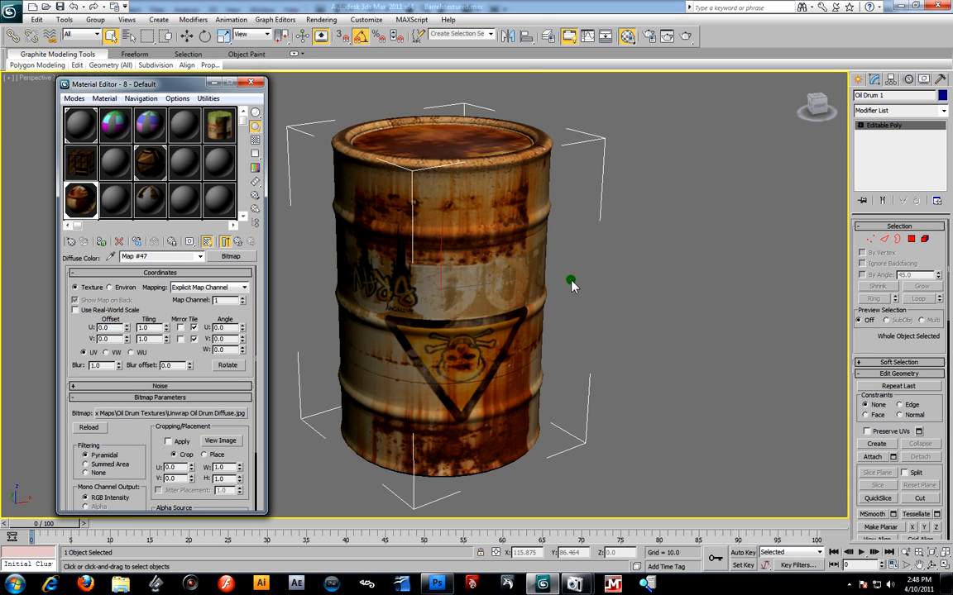
{"action": "middle_click_drag", "start_coordinate": [602, 302], "coordinate": [633, 290], "text": "alt"}
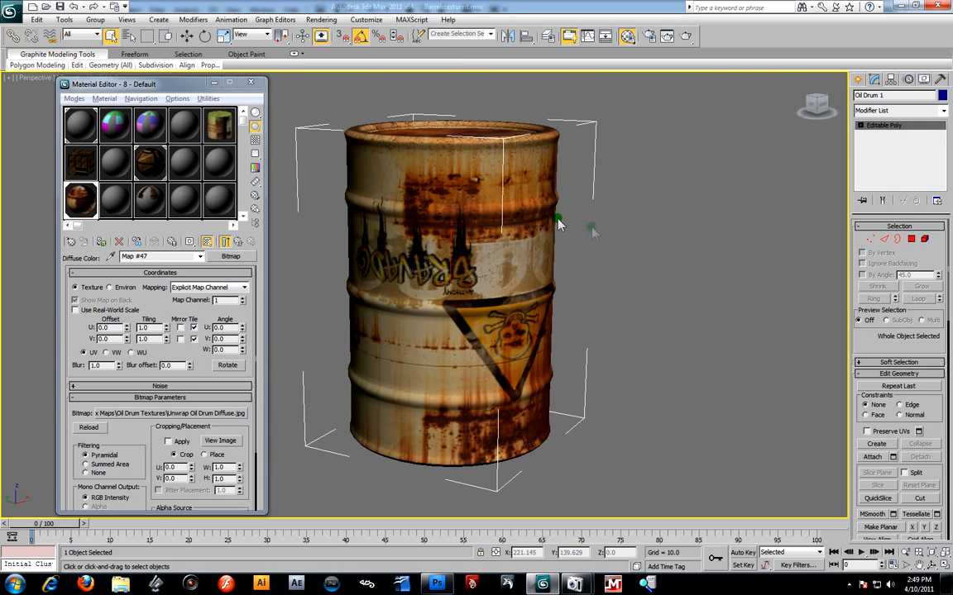
{"action": "left_click", "coordinate": [251, 81]}
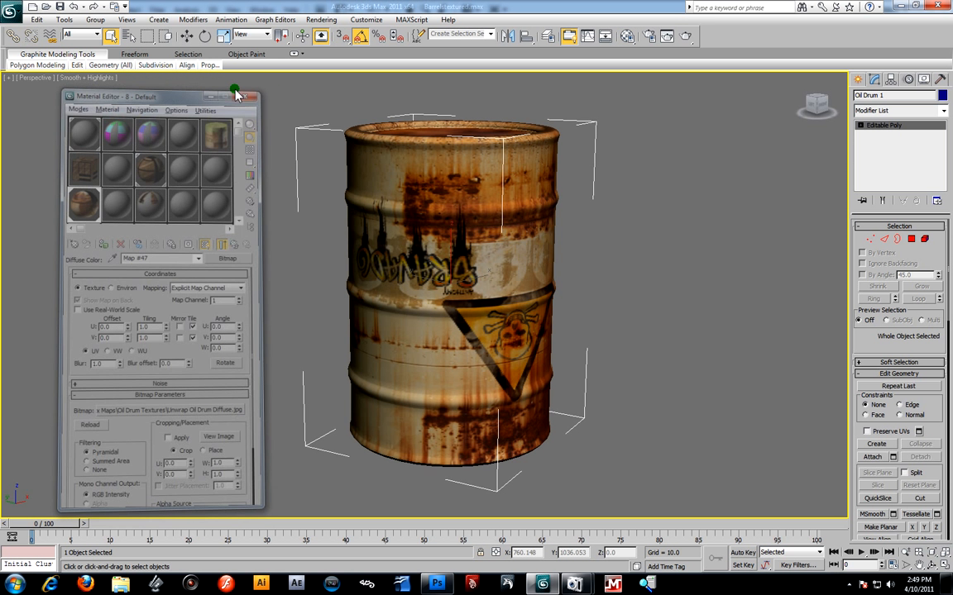
Select the whole drum at the Element level of its Editable Poly
{"action": "left_click", "coordinate": [860, 125]}
{"action": "left_click", "coordinate": [883, 170]}
{"action": "left_click", "coordinate": [482, 208]}
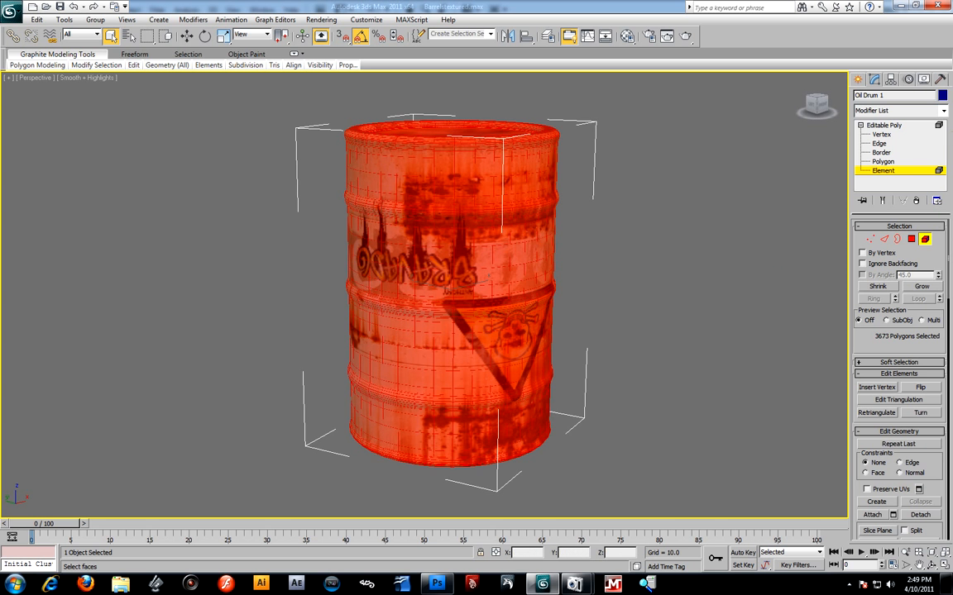
{"action": "middle_click_drag", "start_coordinate": [709, 178], "coordinate": [571, 180], "text": "alt"}
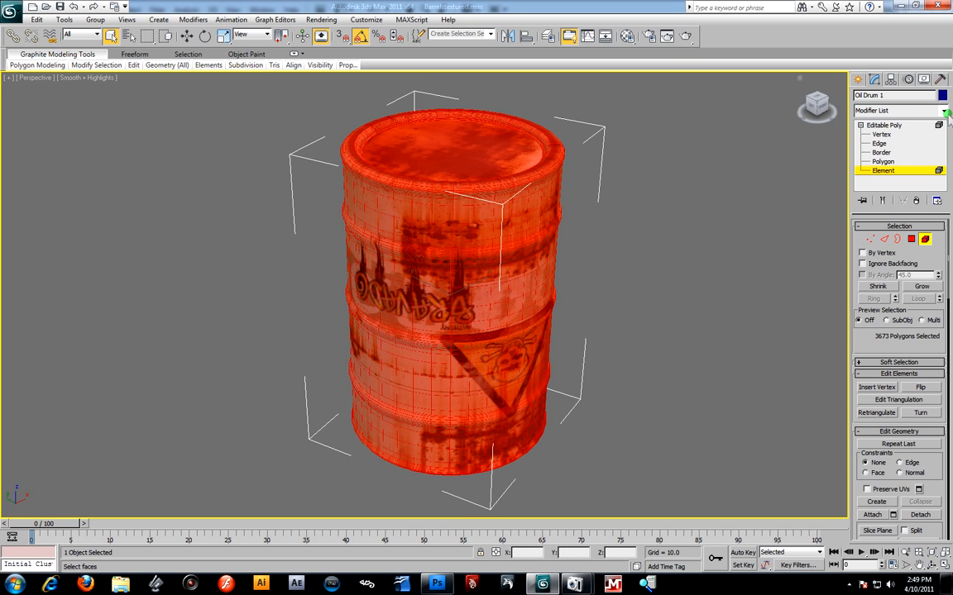
Add an Unwrap UVW modifier to the drum and open its UV editor
{"action": "left_click", "coordinate": [943, 110]}
{"action": "scroll", "coordinate": [920, 453], "scroll_direction": "down", "scroll_amount": 5}
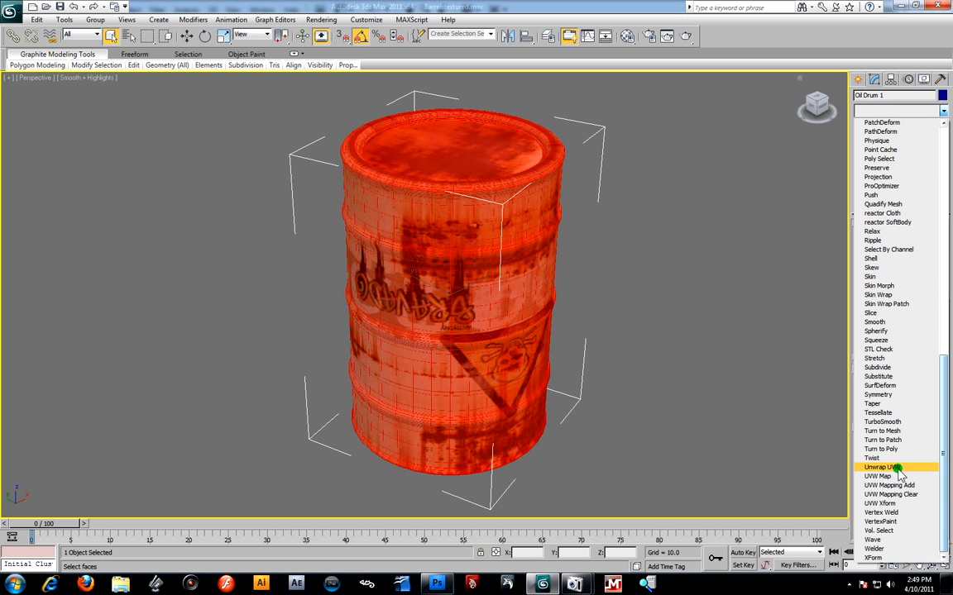
{"action": "left_click", "coordinate": [898, 468]}
{"action": "left_click", "coordinate": [896, 357]}
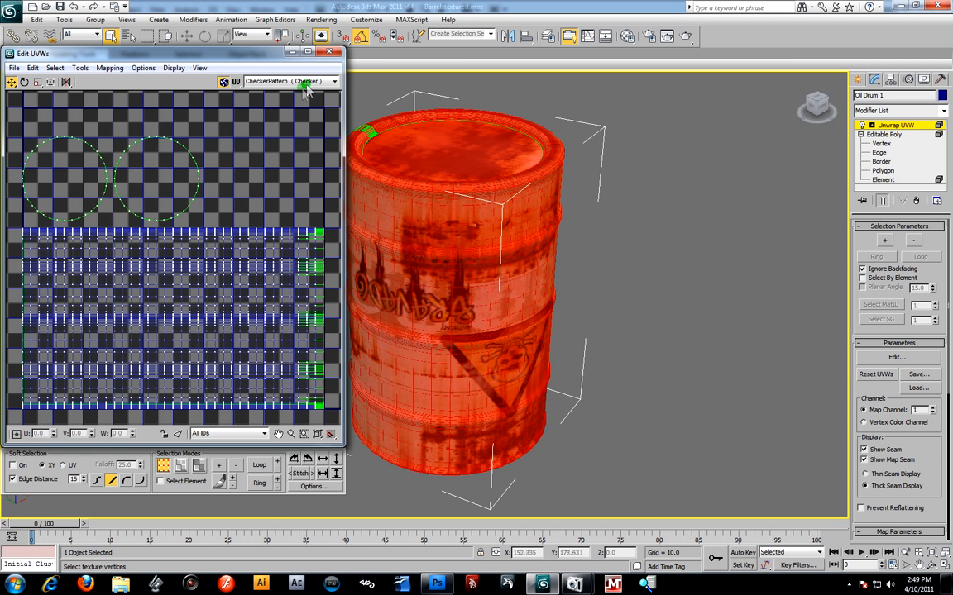
Load the Unwrap Oil Drum Diffuse.jpg bitmap as the background texture of the UV editor
{"action": "left_click", "coordinate": [299, 81]}
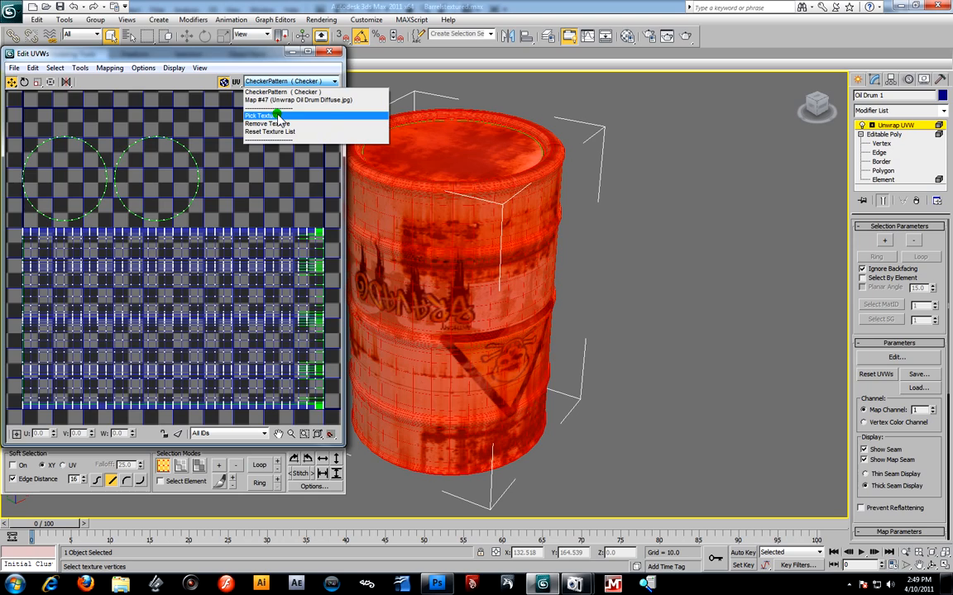
{"action": "left_click", "coordinate": [278, 116]}
{"action": "double_click", "coordinate": [357, 155]}
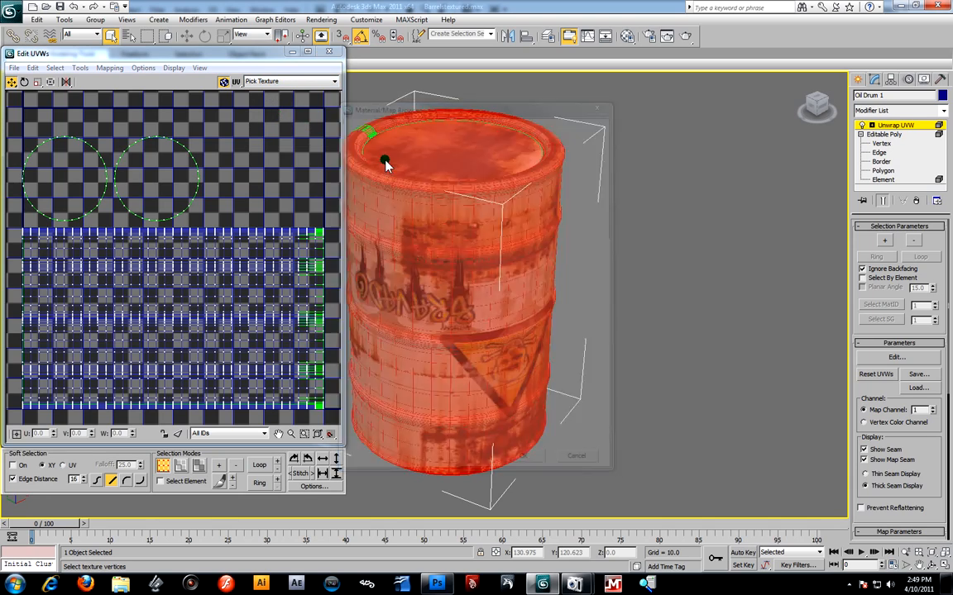
{"action": "left_click", "coordinate": [202, 186]}
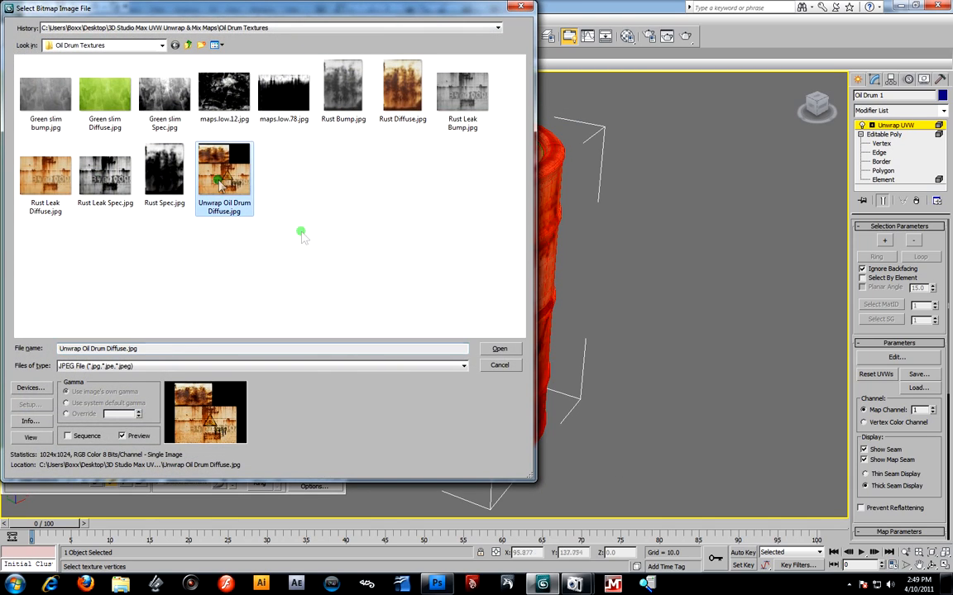
{"action": "left_click", "coordinate": [500, 348]}
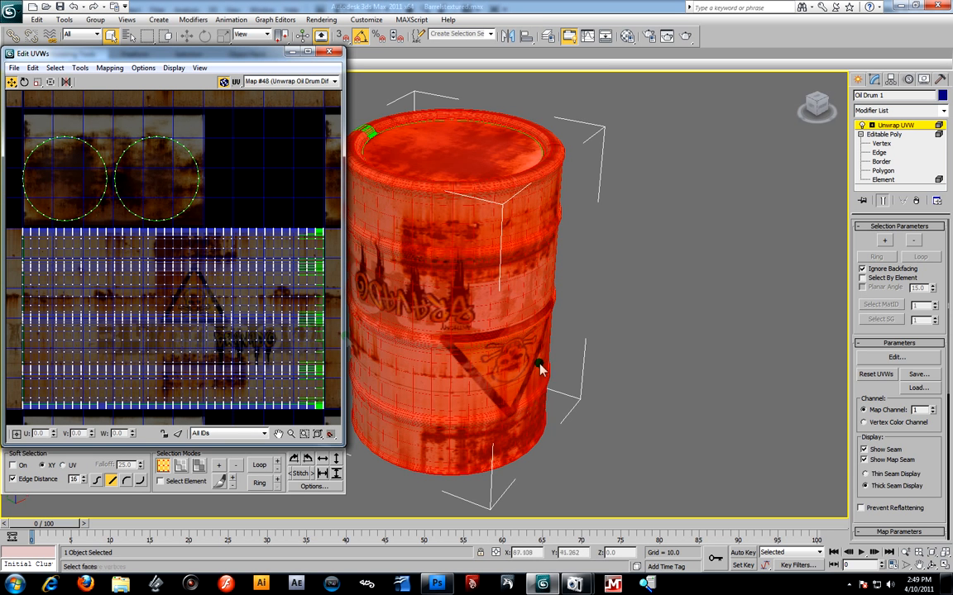
{"action": "middle_click_drag", "start_coordinate": [521, 344], "coordinate": [584, 347]}
Rotate the entire side-wall UV element by 180 degrees in two 90-degree turns and close the UV editor
{"action": "left_click", "coordinate": [161, 483]}
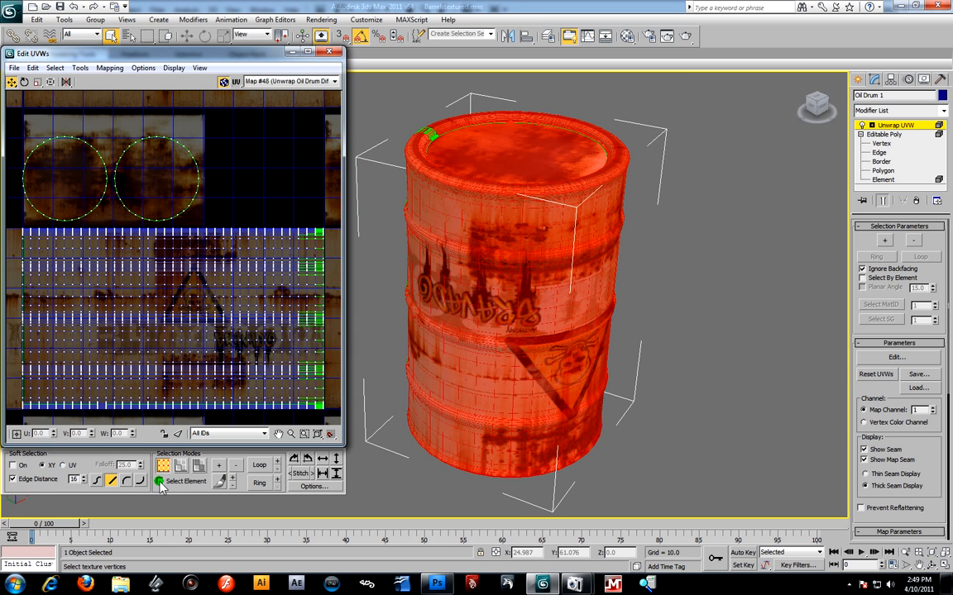
{"action": "left_click", "coordinate": [234, 408]}
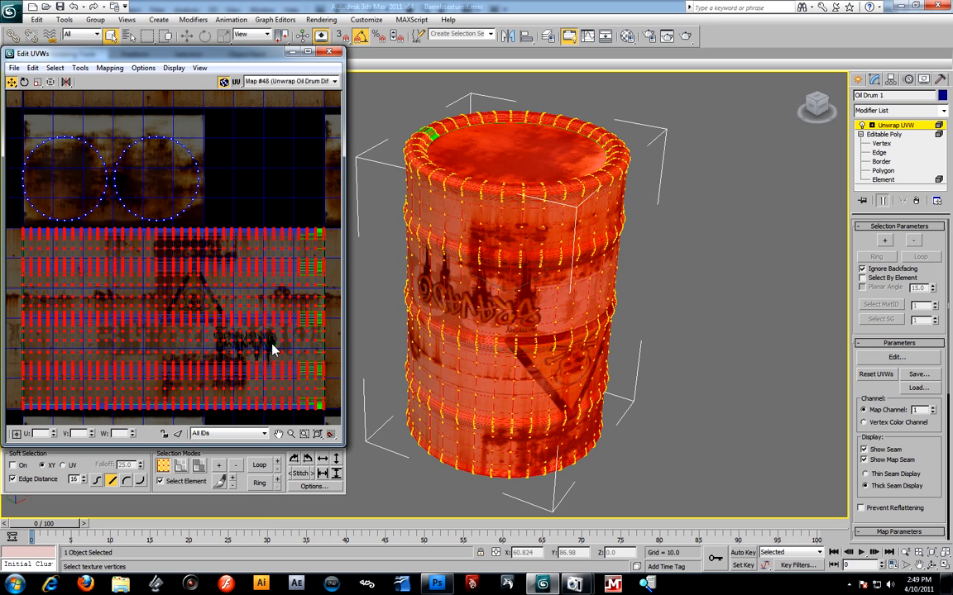
{"action": "left_click", "coordinate": [307, 459]}
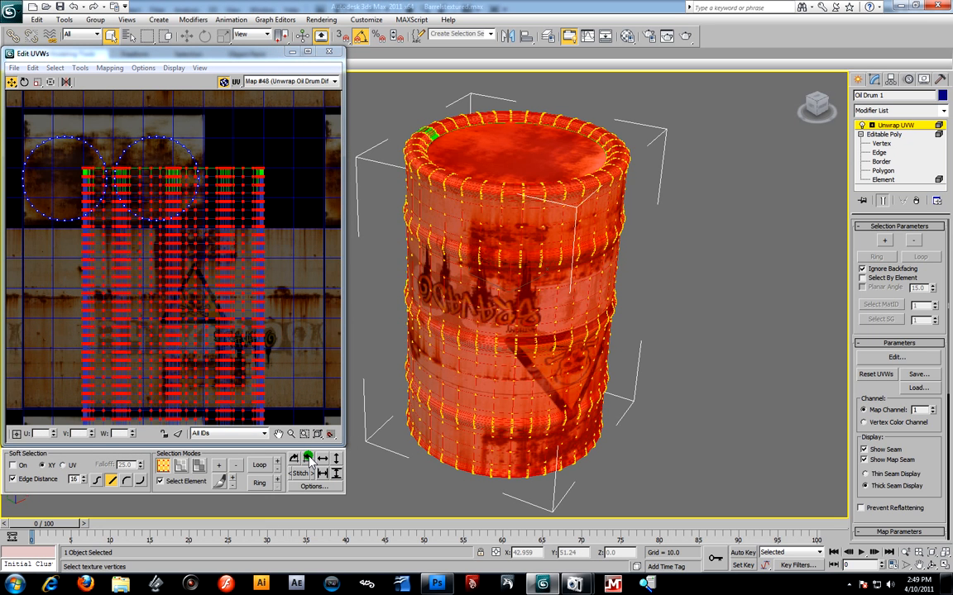
{"action": "left_click", "coordinate": [307, 459]}
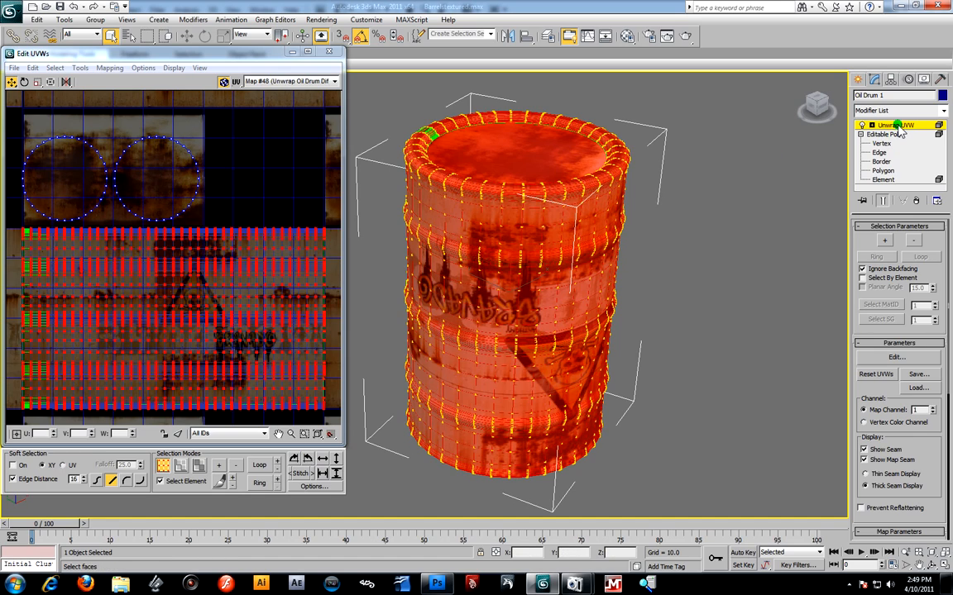
{"action": "left_click", "coordinate": [898, 126]}
{"action": "middle_click_drag", "start_coordinate": [641, 324], "coordinate": [563, 325], "text": "alt"}
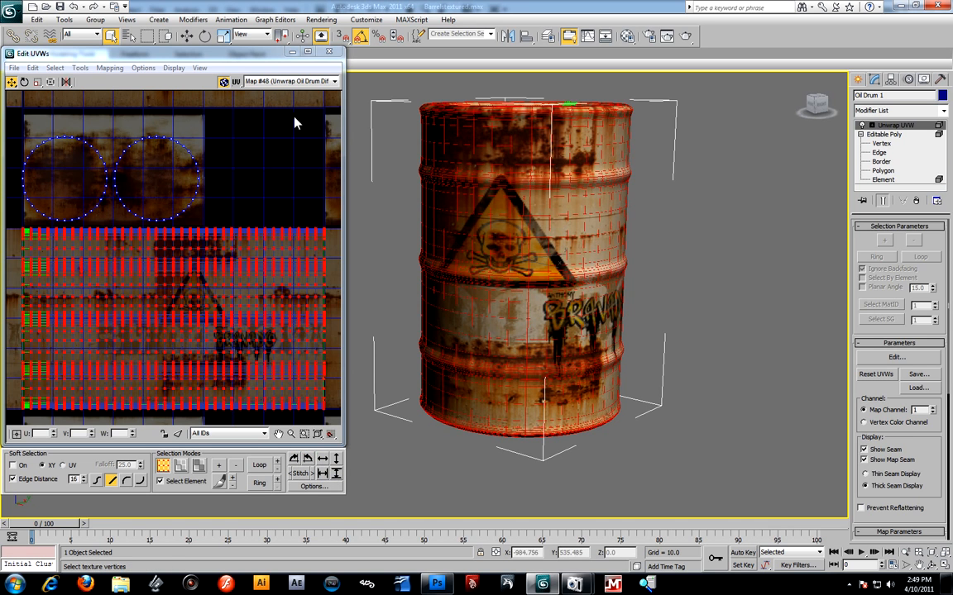
{"action": "left_click", "coordinate": [329, 51]}
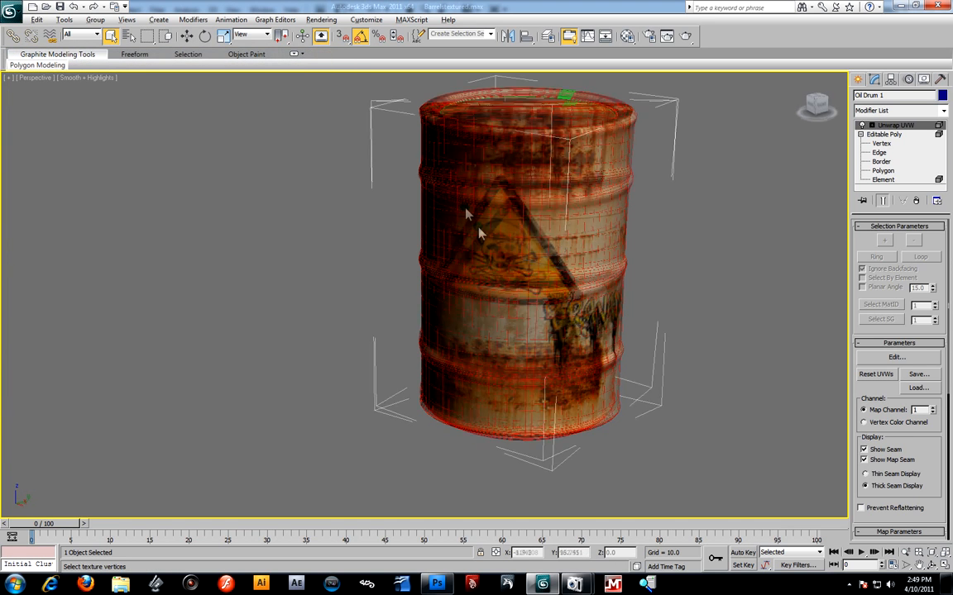
{"action": "middle_click_drag", "start_coordinate": [472, 212], "coordinate": [517, 238], "text": "alt"}
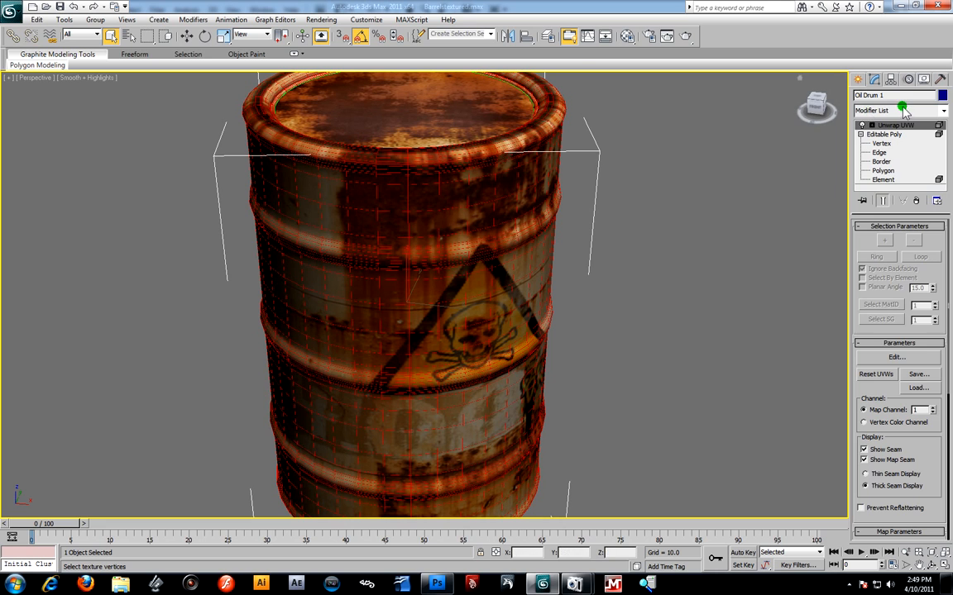
Collapse the Unwrap UVW modifier into the drum's Editable Poly
{"action": "right_click", "coordinate": [897, 125]}
{"action": "left_click", "coordinate": [847, 242]}
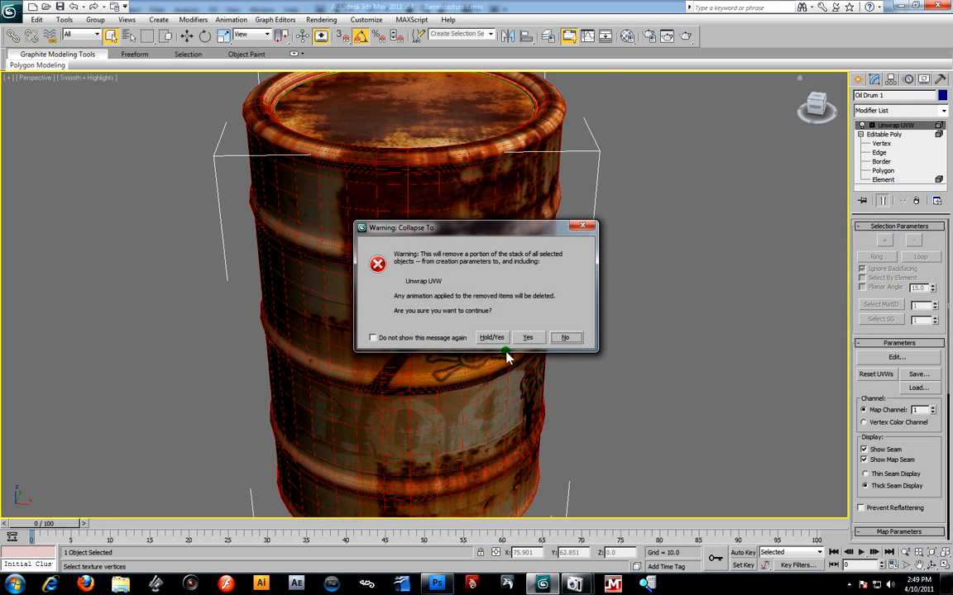
{"action": "left_click", "coordinate": [528, 336]}
Bring the rest of the scene back into view and look at it through Camera001
{"action": "middle_click_drag", "start_coordinate": [628, 338], "coordinate": [571, 322], "text": "alt"}
{"action": "scroll", "coordinate": [576, 324], "scroll_direction": "down", "scroll_amount": 3}
{"action": "right_click", "coordinate": [563, 275]}
{"action": "left_click", "coordinate": [572, 294]}
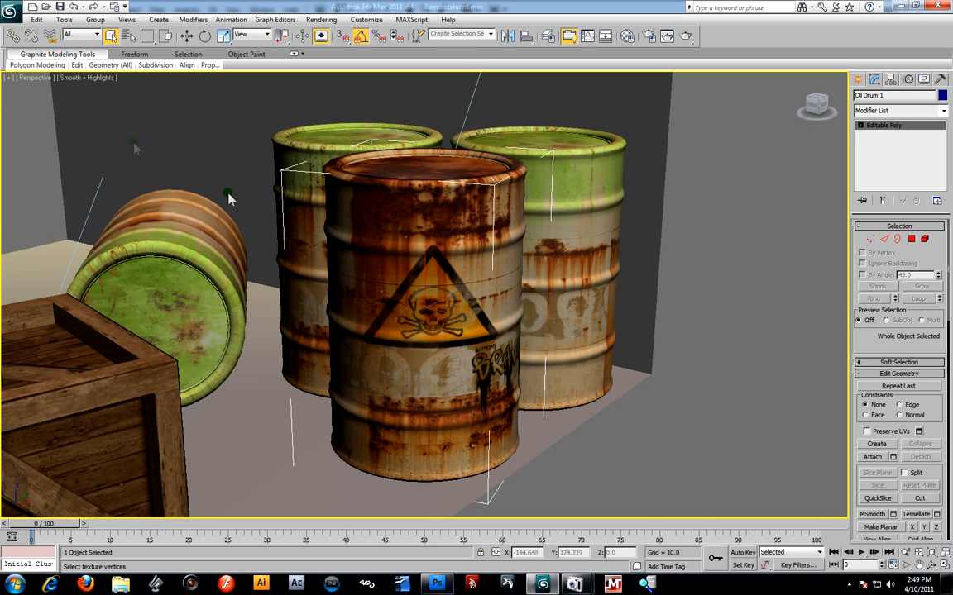
{"action": "left_click", "coordinate": [40, 77]}
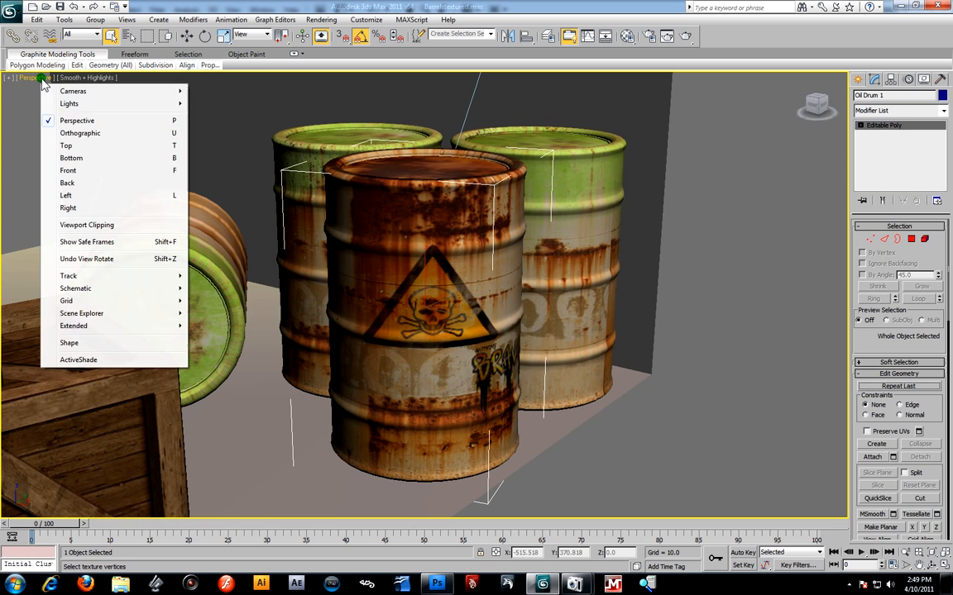
{"action": "left_click", "coordinate": [213, 90]}
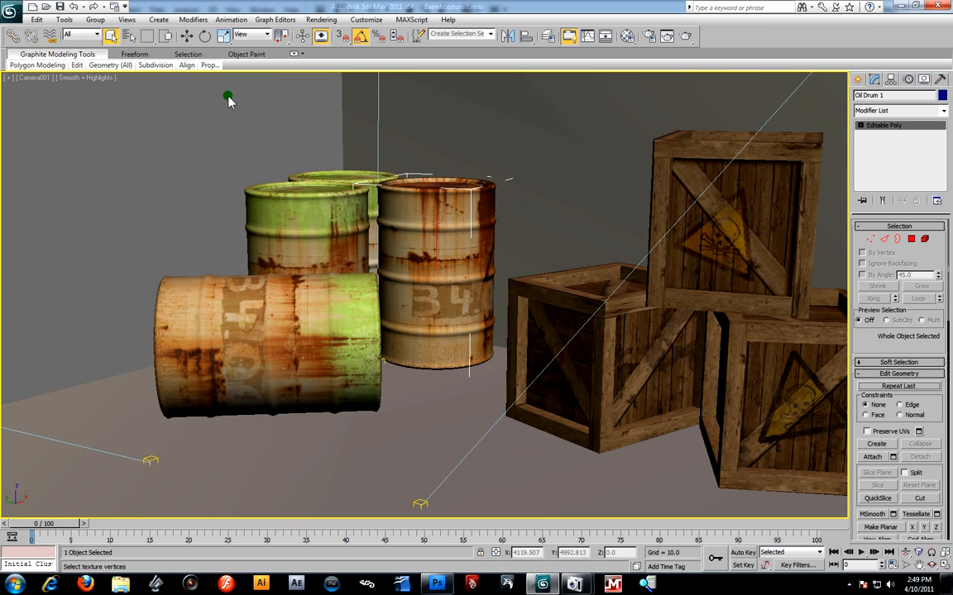
Rotate the warning-sign drum about its vertical axis until the sign faces the camera, and render the Camera001 view
{"action": "left_click", "coordinate": [205, 35]}
{"action": "left_click_drag", "start_coordinate": [459, 282], "coordinate": [393, 293]}
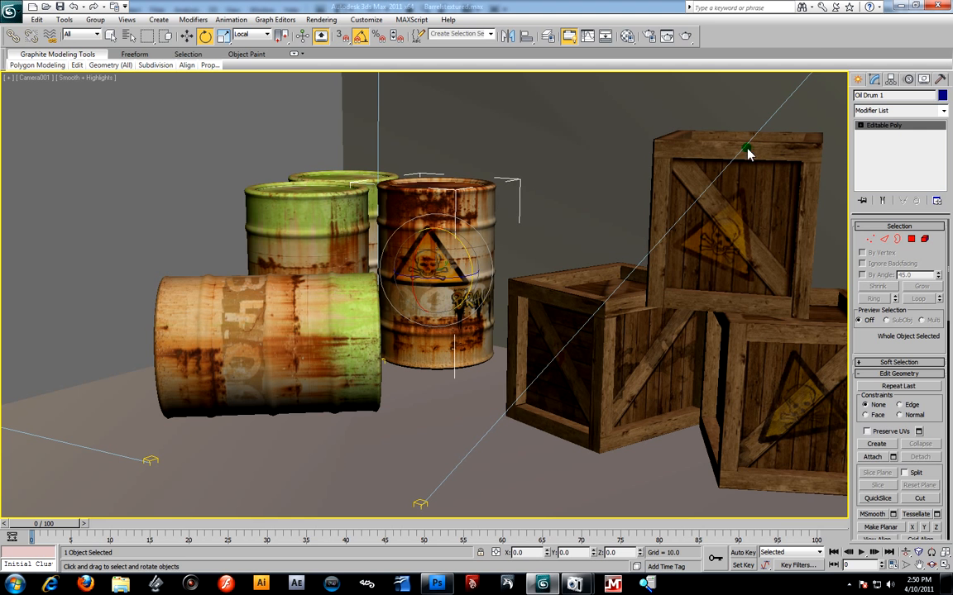
{"action": "left_click", "coordinate": [686, 38]}
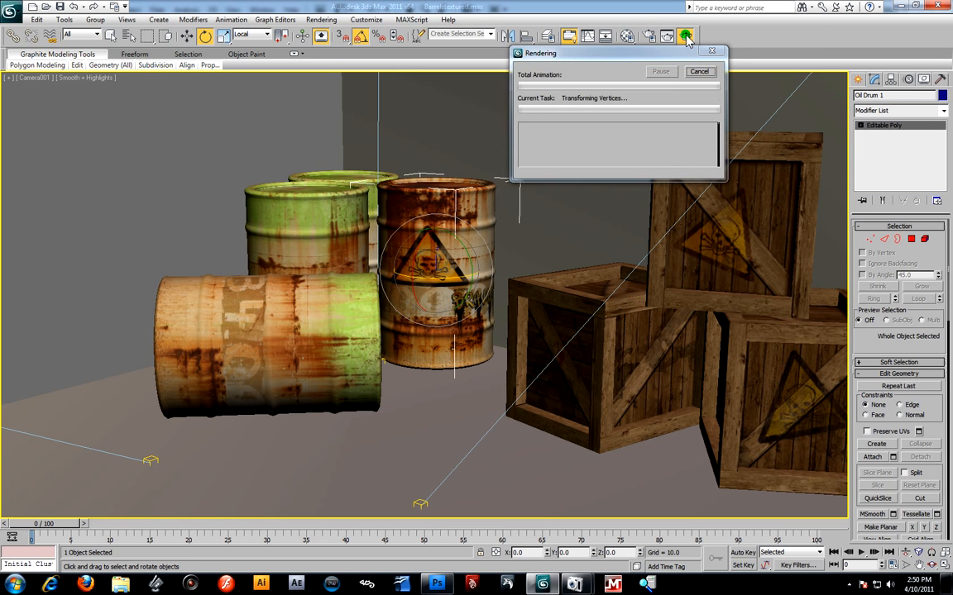
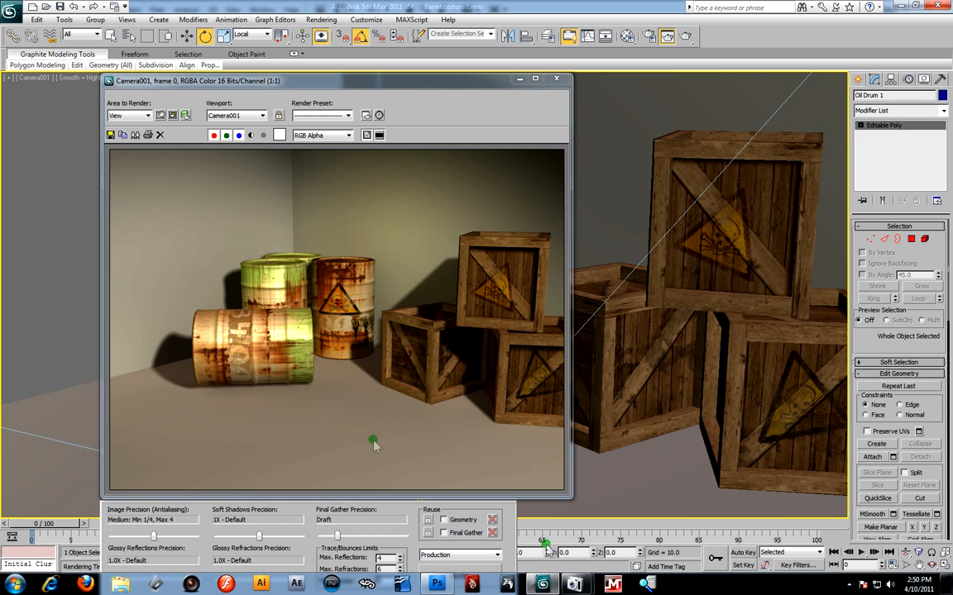
Switch to Photoshop, make the Toxic warning sign layer active and load the graffiti layer's outline as a selection
{"action": "left_click", "coordinate": [437, 585]}
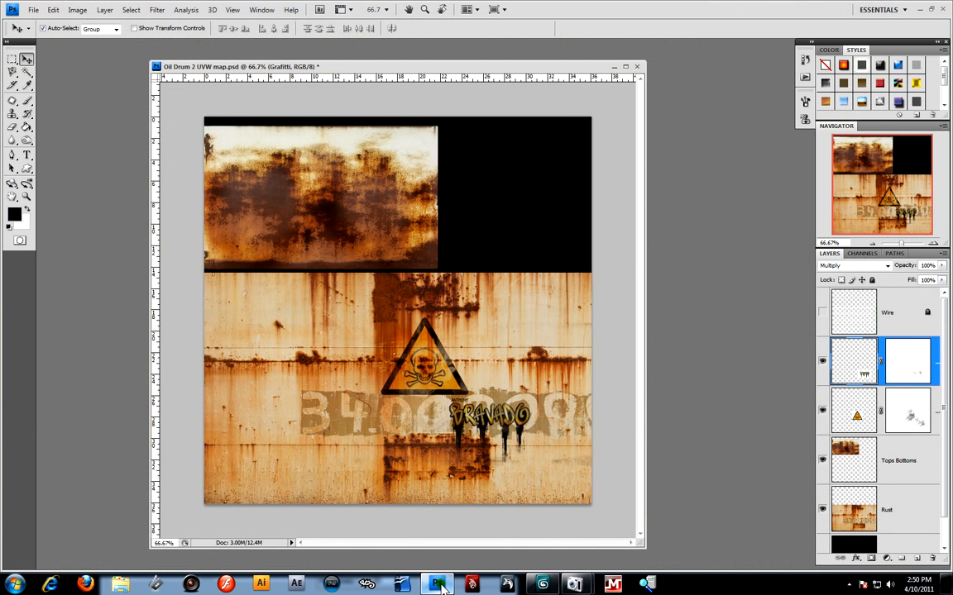
{"action": "left_click_drag", "start_coordinate": [837, 358], "coordinate": [862, 370]}
{"action": "left_click_drag", "start_coordinate": [811, 402], "coordinate": [811, 401]}
{"action": "left_click", "coordinate": [882, 453], "text": "ctrl"}
{"action": "left_click", "coordinate": [854, 414], "text": "ctrl"}
{"action": "left_click", "coordinate": [854, 409]}
{"action": "left_click", "coordinate": [857, 362], "text": "ctrl"}
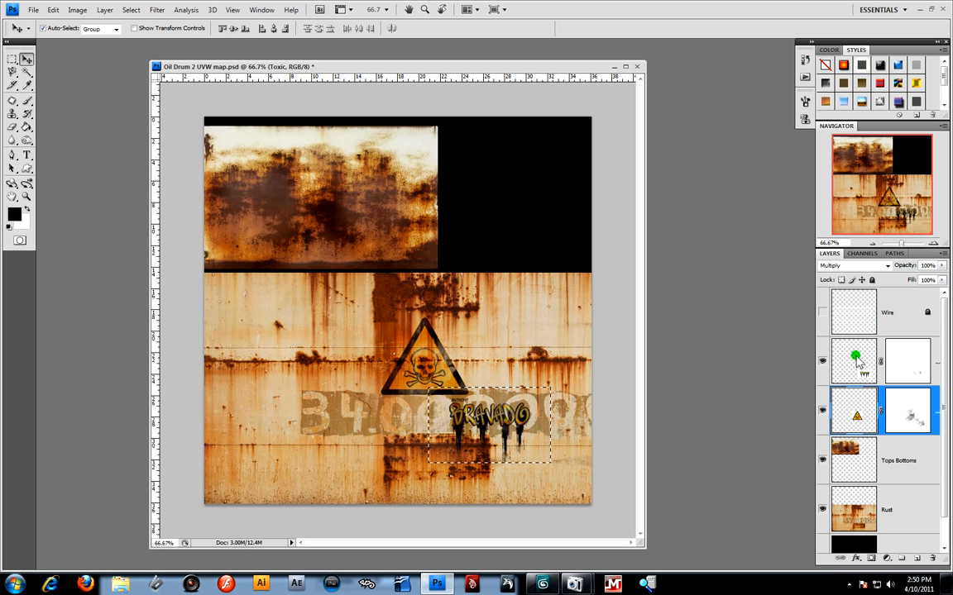
Clear the selection and merge the graffiti, Toxic, Tops Bottoms and Rust layers into a single layer
{"action": "left_click", "coordinate": [12, 60]}
{"action": "left_click", "coordinate": [191, 228]}
{"action": "left_click", "coordinate": [932, 471]}
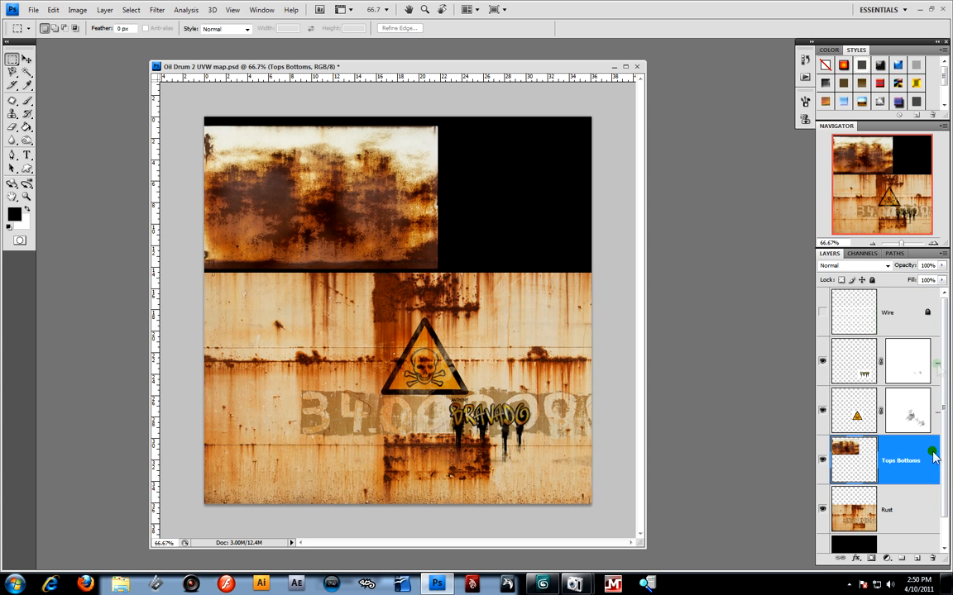
{"action": "left_click", "coordinate": [938, 352], "text": "ctrl"}
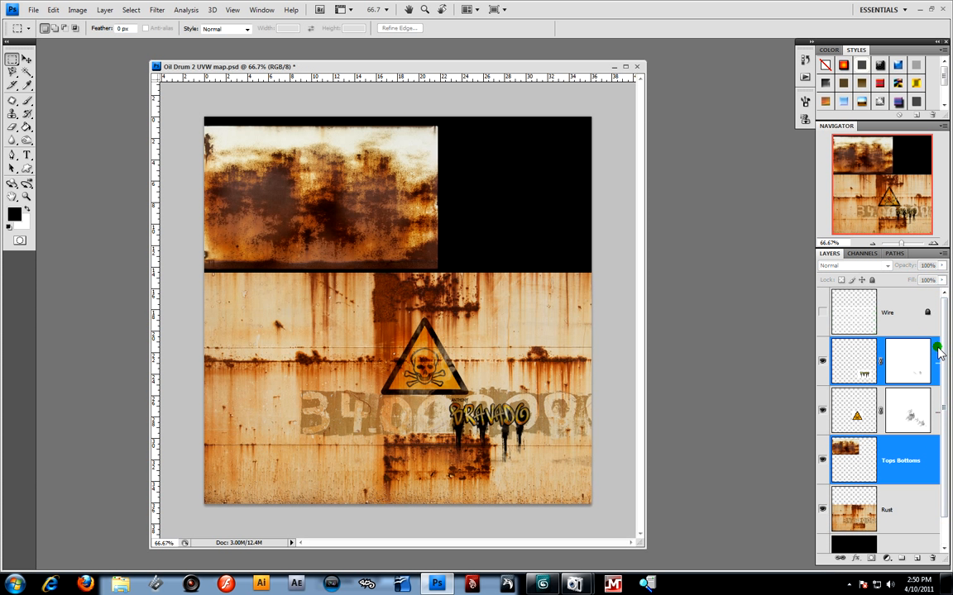
{"action": "left_click", "coordinate": [937, 395], "text": "ctrl"}
{"action": "left_click", "coordinate": [938, 496], "text": "ctrl"}
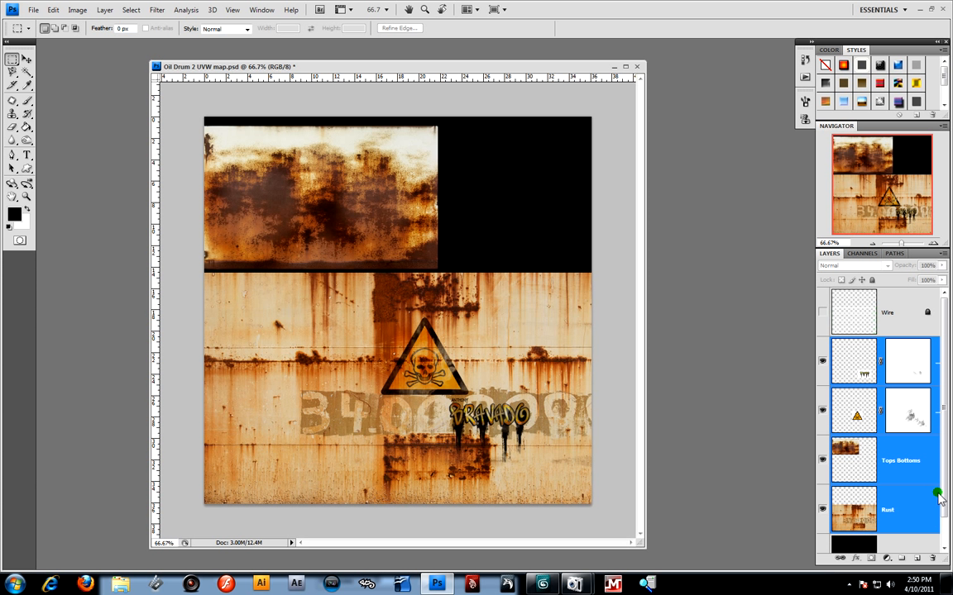
{"action": "right_click", "coordinate": [932, 443]}
{"action": "left_click", "coordinate": [889, 395]}
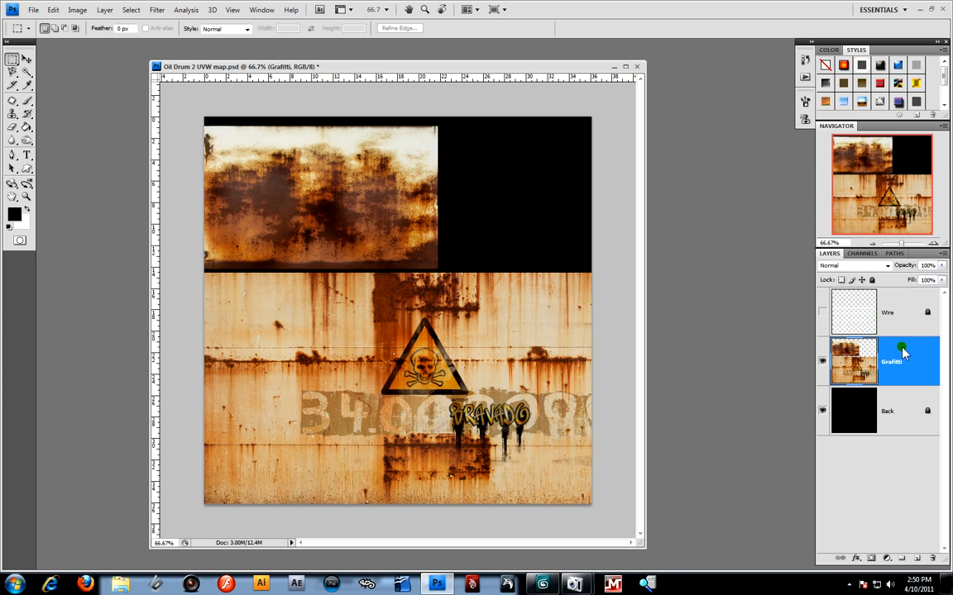
Remove all colour from the merged texture layer with a Hue/Saturation adjustment at minimum saturation
{"action": "left_click", "coordinate": [76, 10]}
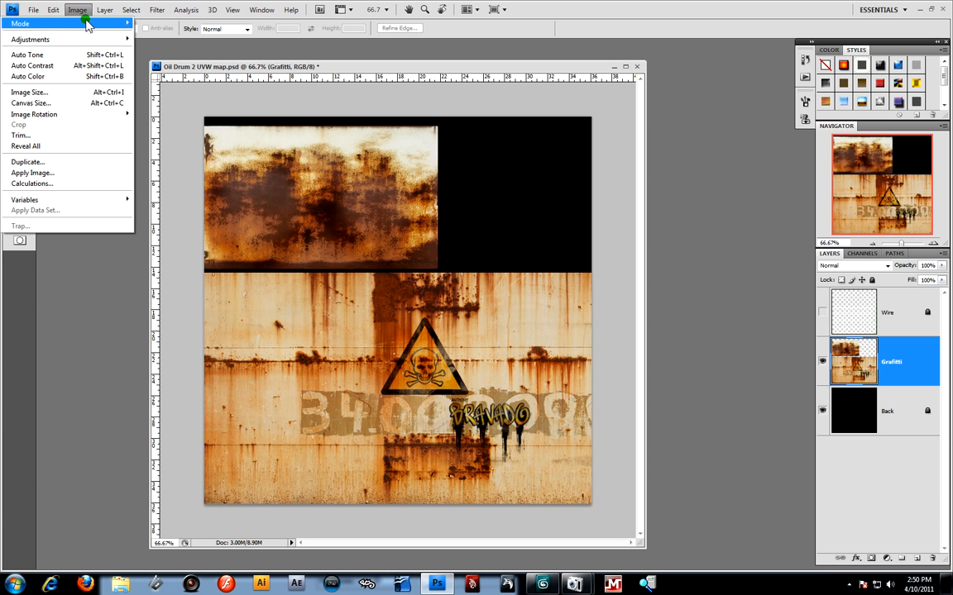
{"action": "left_click", "coordinate": [88, 40]}
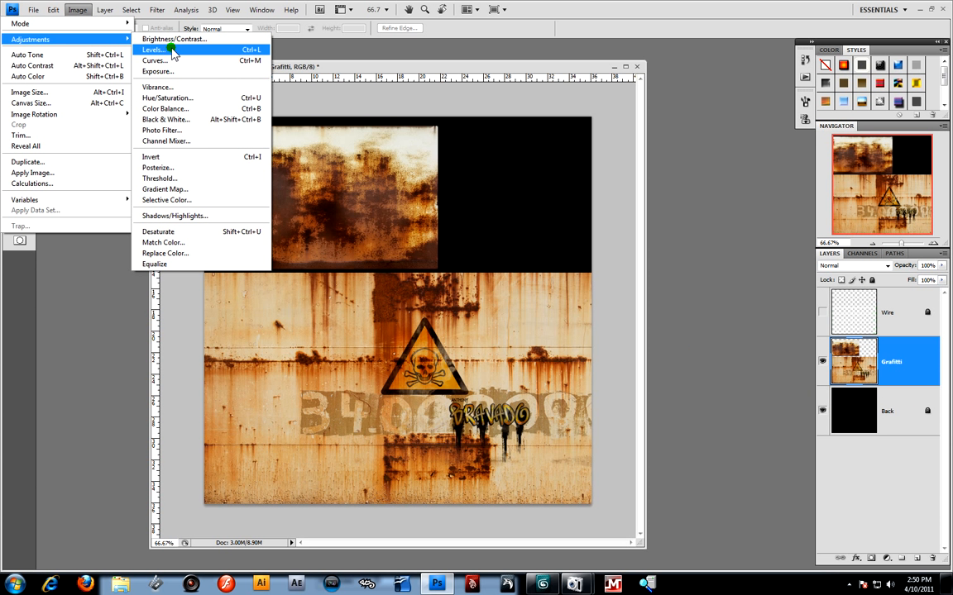
{"action": "left_click", "coordinate": [170, 97]}
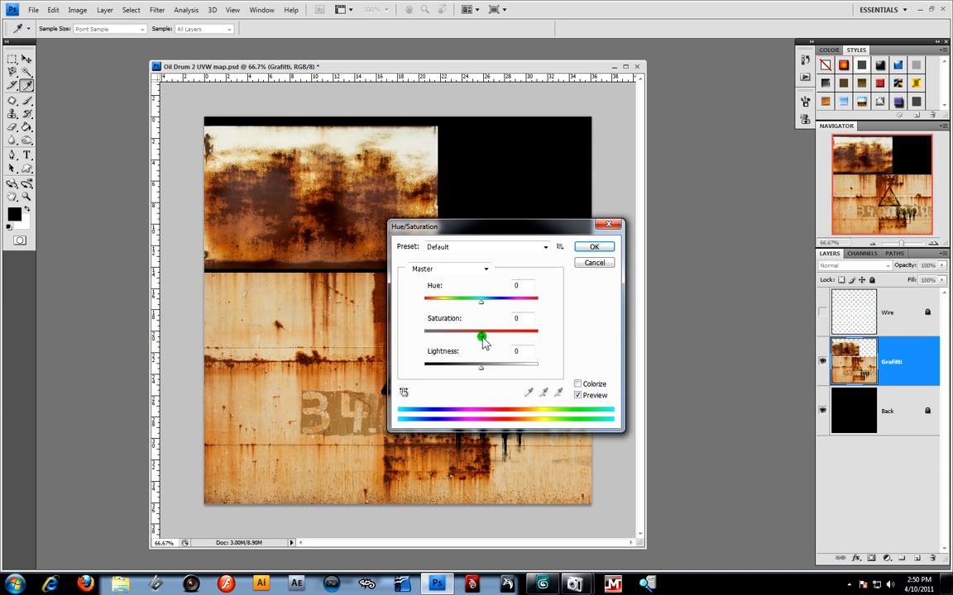
{"action": "left_click_drag", "start_coordinate": [482, 342], "coordinate": [396, 330]}
{"action": "left_click", "coordinate": [584, 246]}
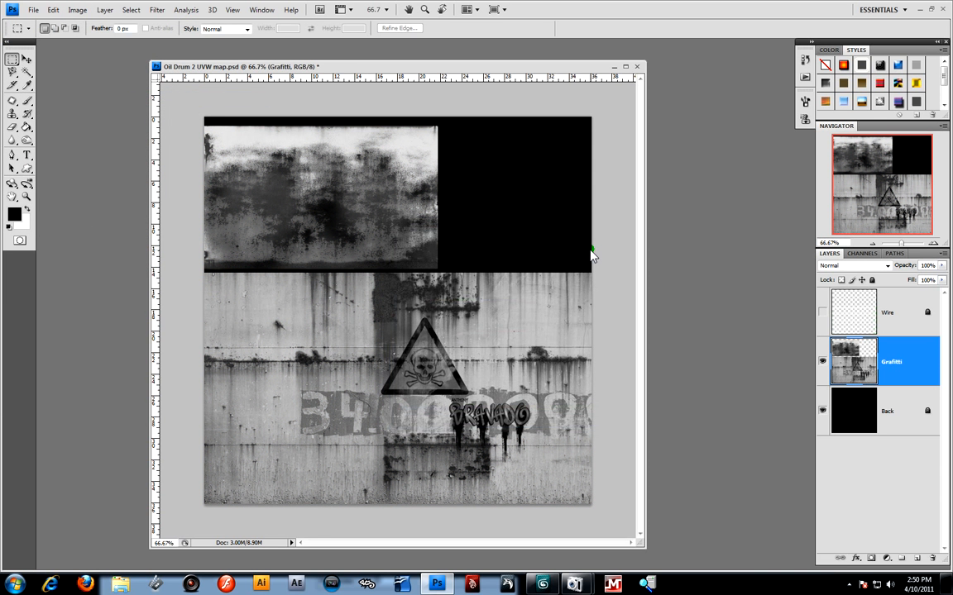
Darken the greyscale texture with Levels, setting the input black point to 117 and the white point to 246
{"action": "left_click", "coordinate": [104, 9]}
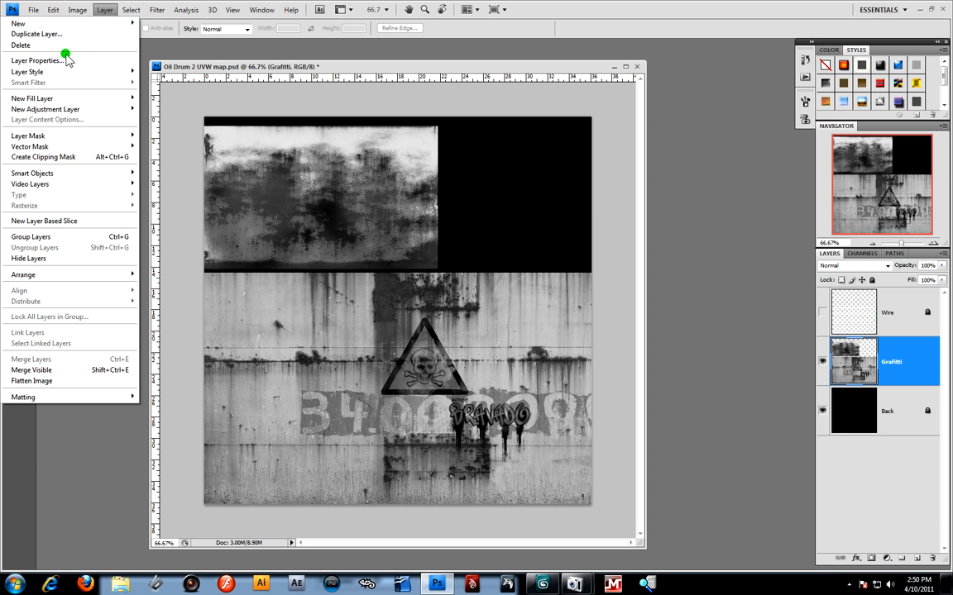
{"action": "left_click", "coordinate": [75, 9]}
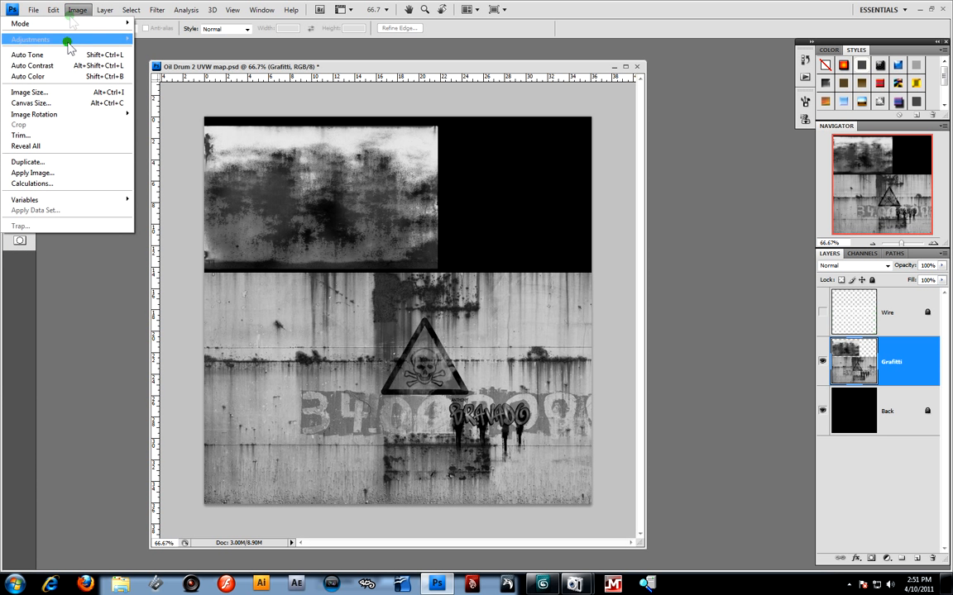
{"action": "mouse_move", "coordinate": [72, 39]}
{"action": "left_click", "coordinate": [132, 43]}
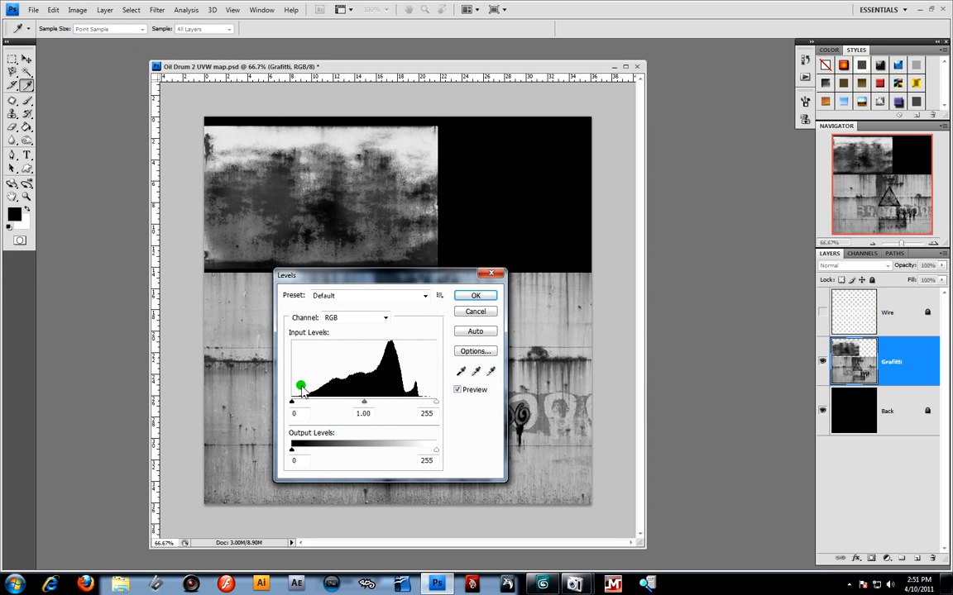
{"action": "left_click_drag", "start_coordinate": [294, 403], "coordinate": [342, 402]}
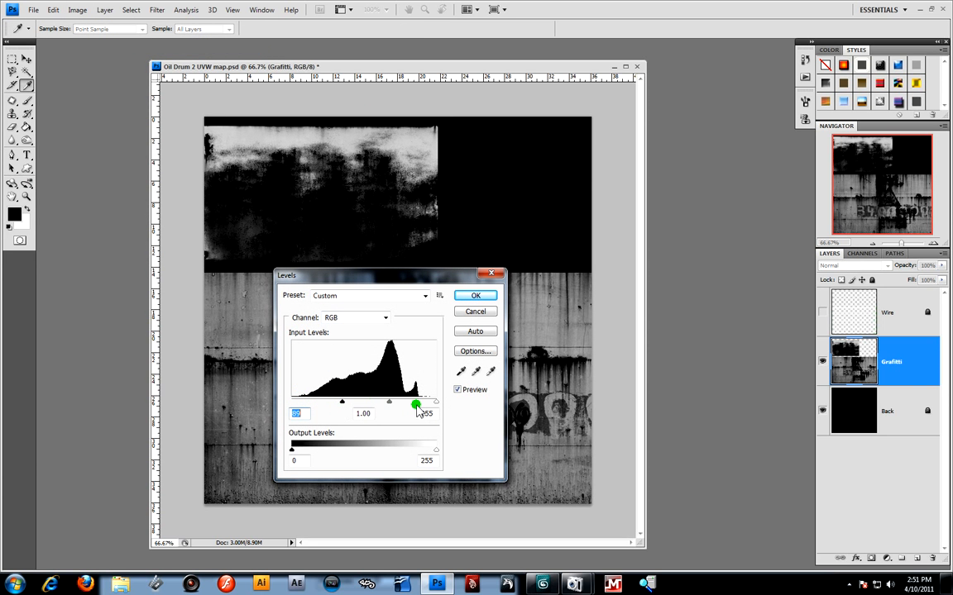
{"action": "left_click_drag", "start_coordinate": [436, 404], "coordinate": [418, 403]}
{"action": "left_click_drag", "start_coordinate": [340, 403], "coordinate": [368, 402]}
{"action": "left_click_drag", "start_coordinate": [459, 284], "coordinate": [579, 285]}
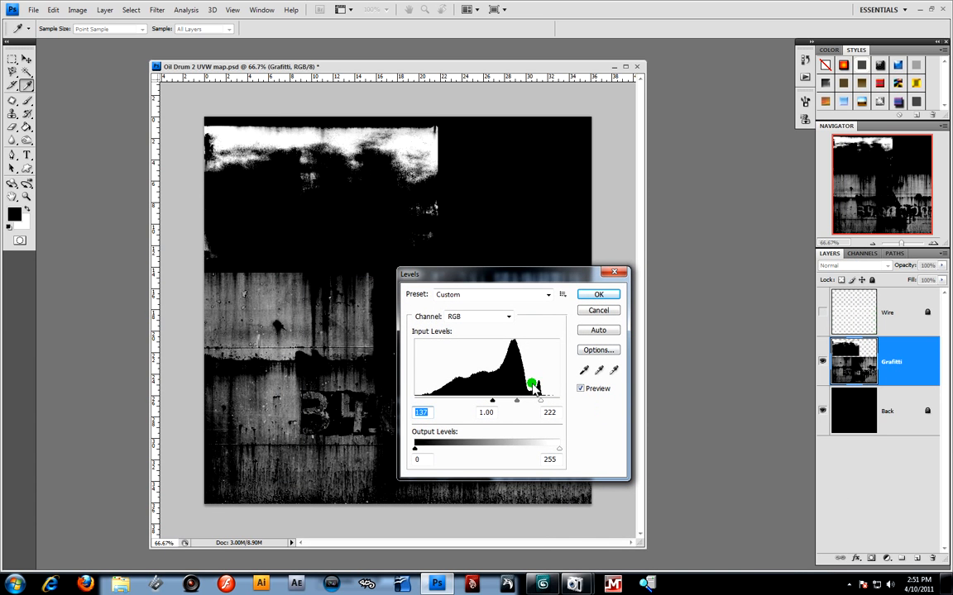
{"action": "mouse_move", "coordinate": [542, 405]}
{"action": "left_mouse_down"}
{"action": "mouse_move", "coordinate": [553, 416]}
{"action": "mouse_move", "coordinate": [554, 405]}
{"action": "left_mouse_up"}
{"action": "left_click_drag", "start_coordinate": [493, 403], "coordinate": [480, 400]}
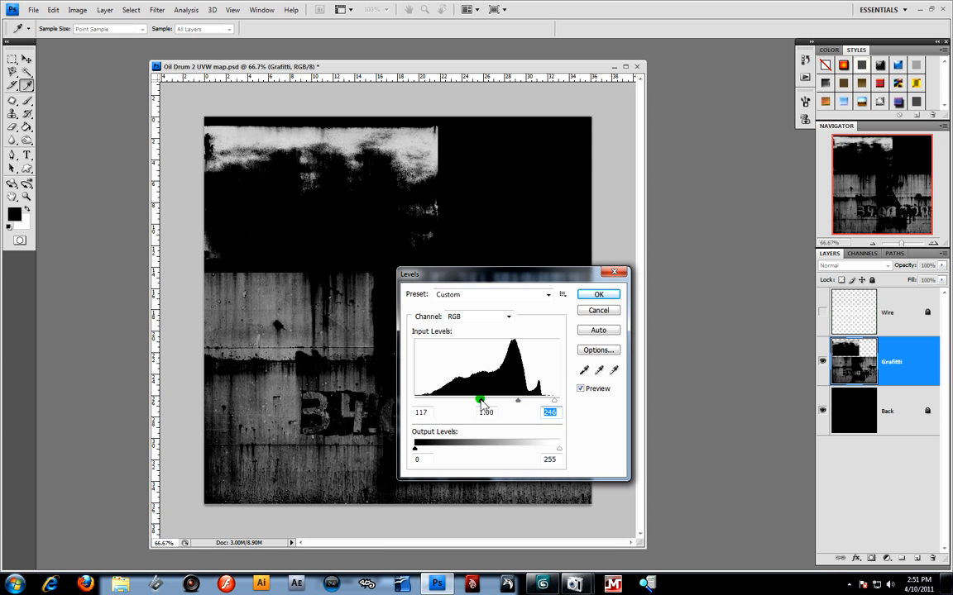
{"action": "left_click", "coordinate": [599, 295]}
{"action": "key", "text": "m"}
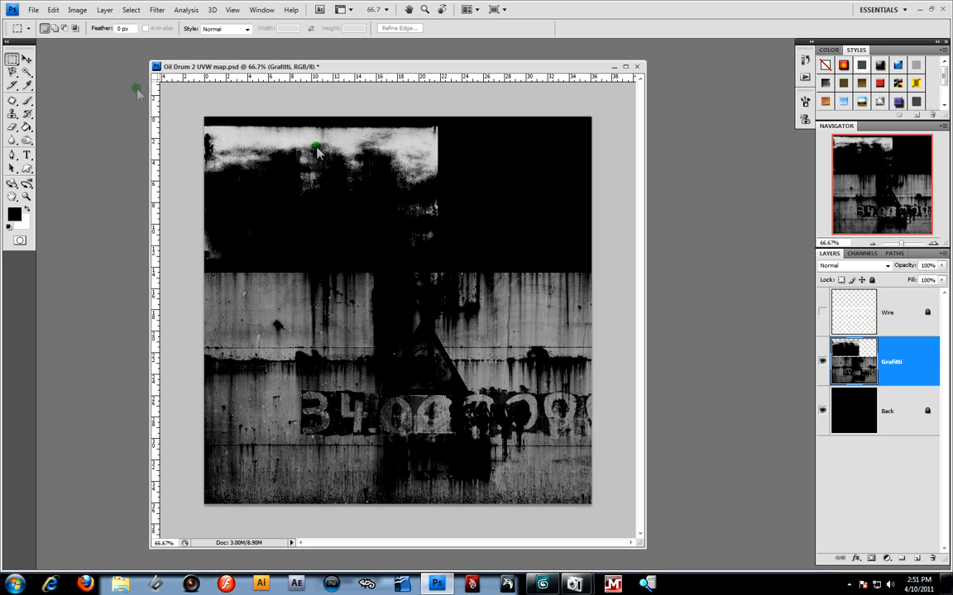
Save a JPEG copy of the dark greyscale map as Unwrap Oil Drum Spec.jpg in Oil Drum Textures at quality 12
{"action": "left_click", "coordinate": [33, 9]}
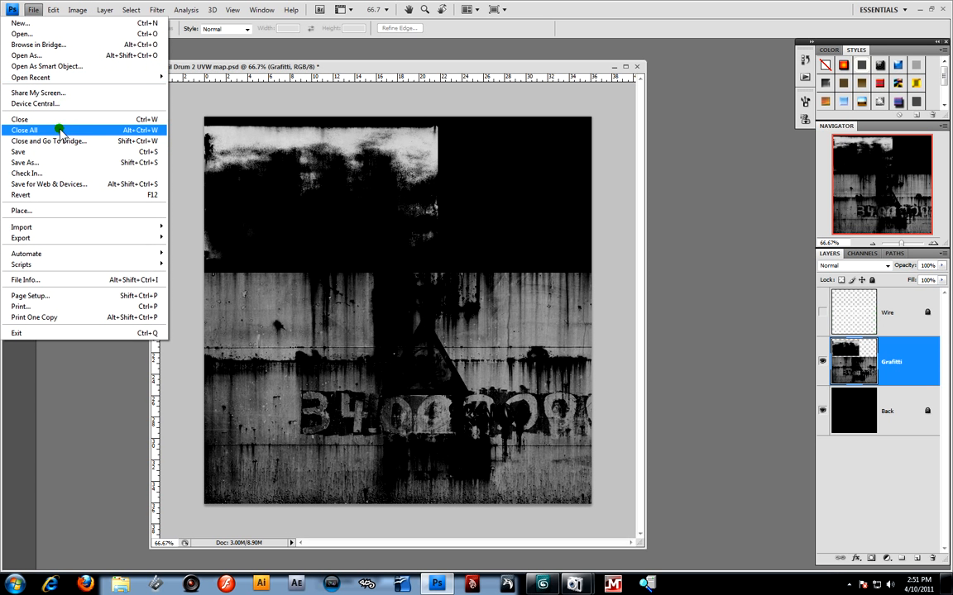
{"action": "left_click", "coordinate": [53, 163]}
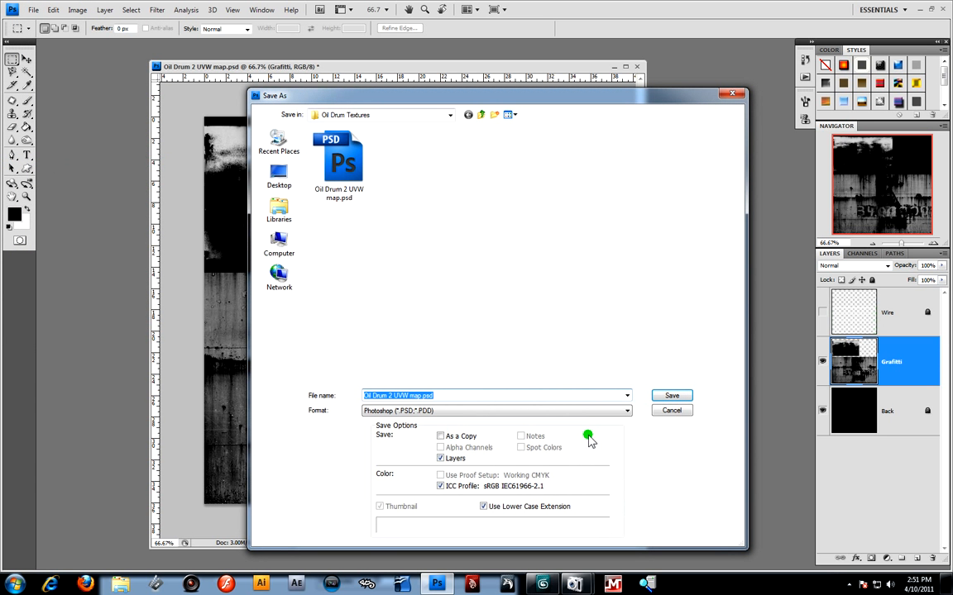
{"action": "left_click", "coordinate": [624, 411]}
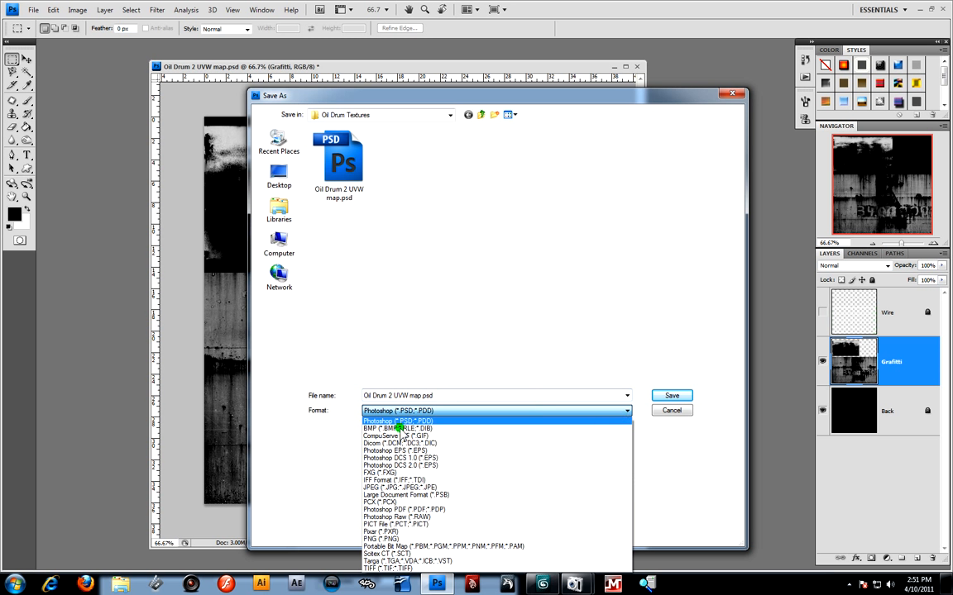
{"action": "left_click", "coordinate": [402, 488]}
{"action": "left_click", "coordinate": [630, 246]}
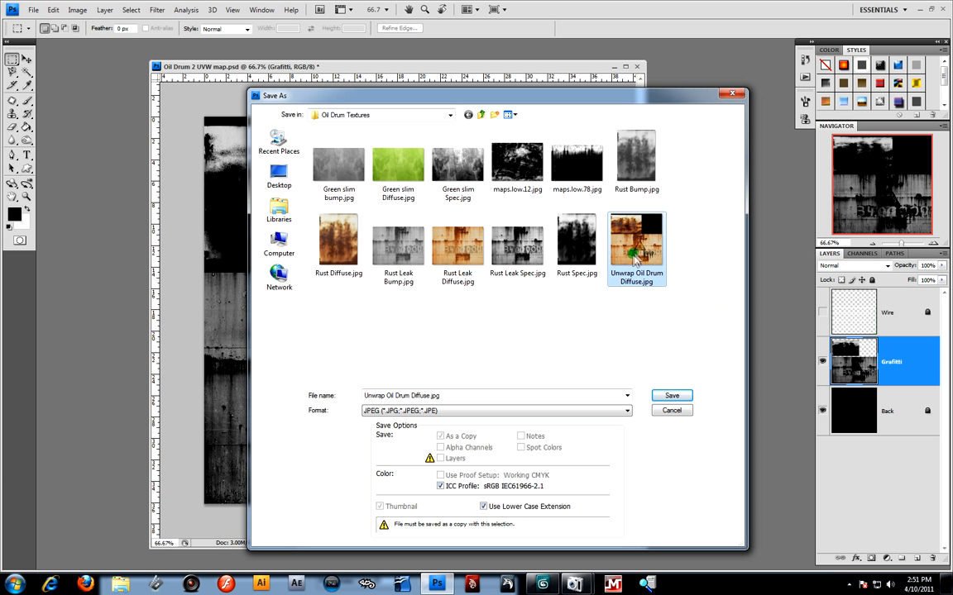
{"action": "left_click", "coordinate": [430, 397]}
{"action": "left_click", "coordinate": [429, 397]}
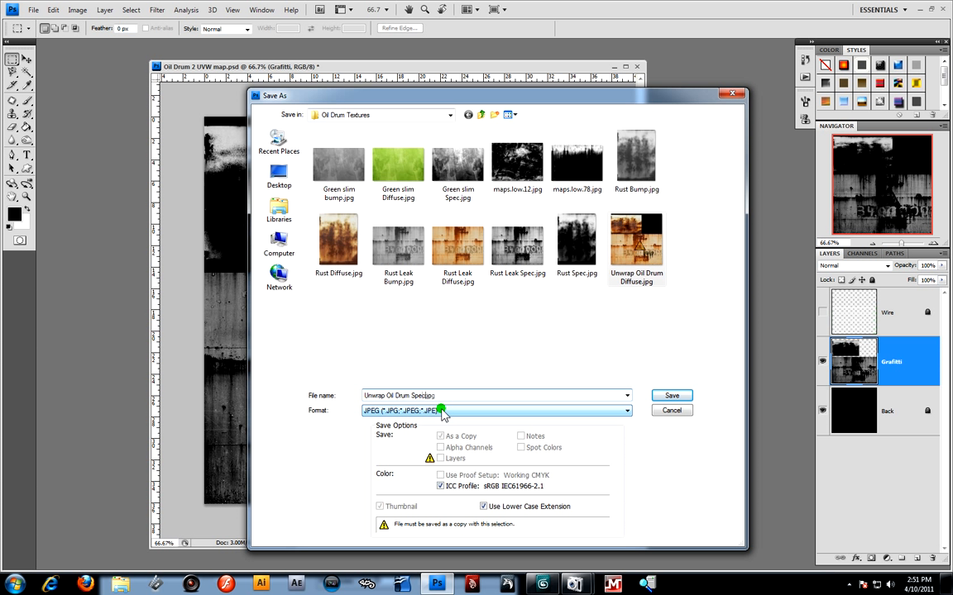
{"action": "left_click", "coordinate": [671, 395]}
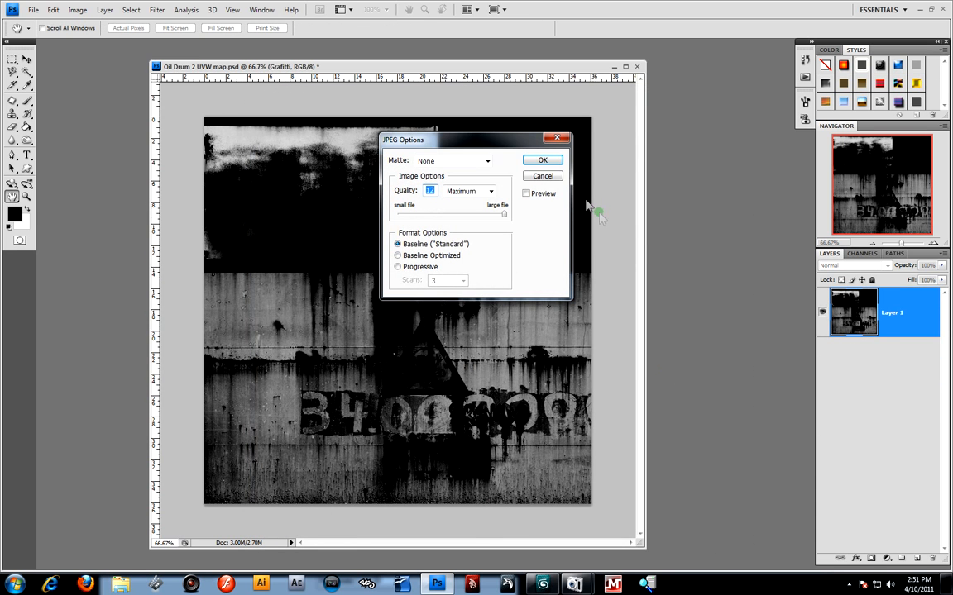
{"action": "left_click", "coordinate": [552, 163]}
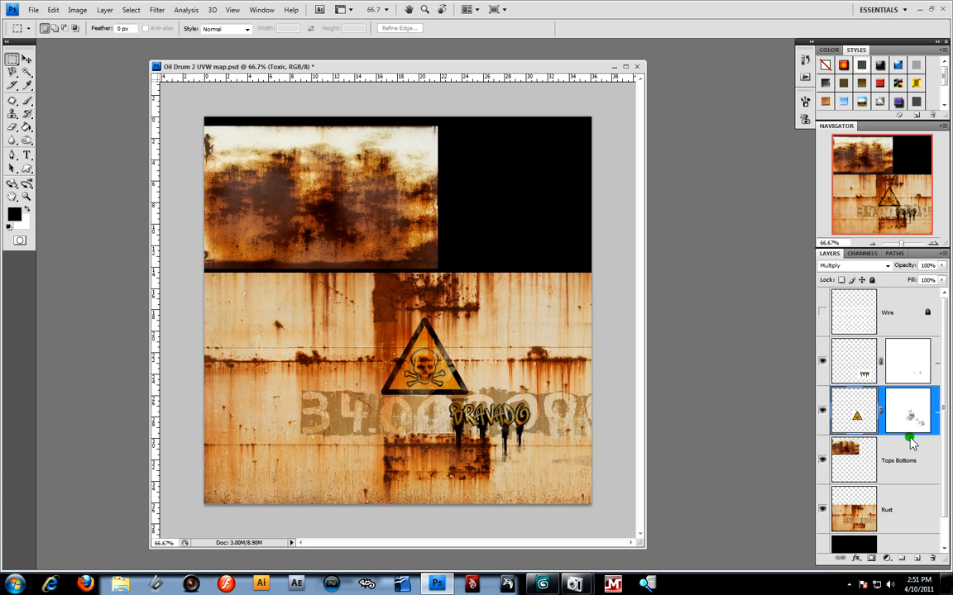
Hide the Toxic and graffiti layers and merge them with Tops Bottoms and Rust, leaving only the rust texture and numbers
{"action": "left_click", "coordinate": [821, 410]}
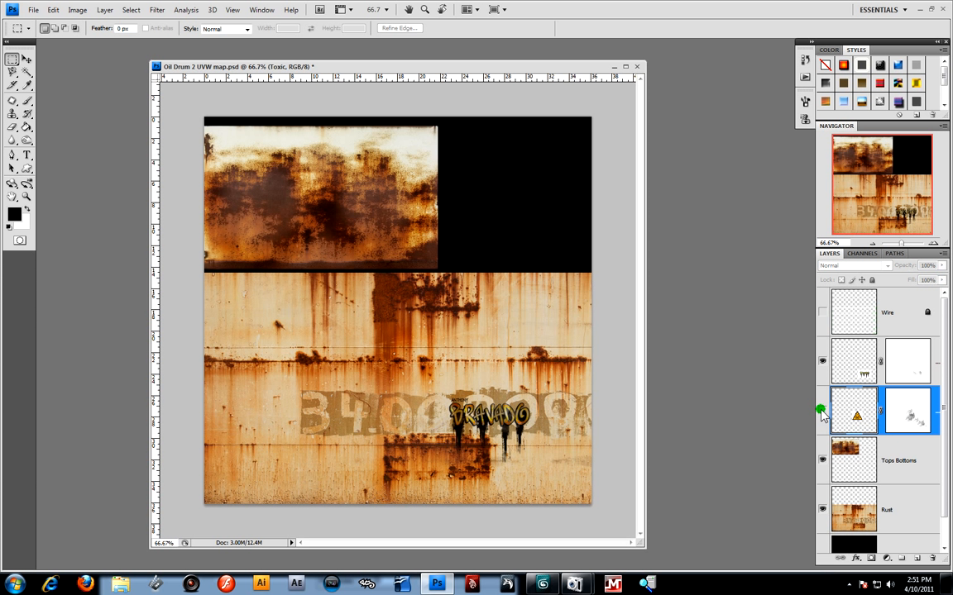
{"action": "left_click", "coordinate": [822, 361]}
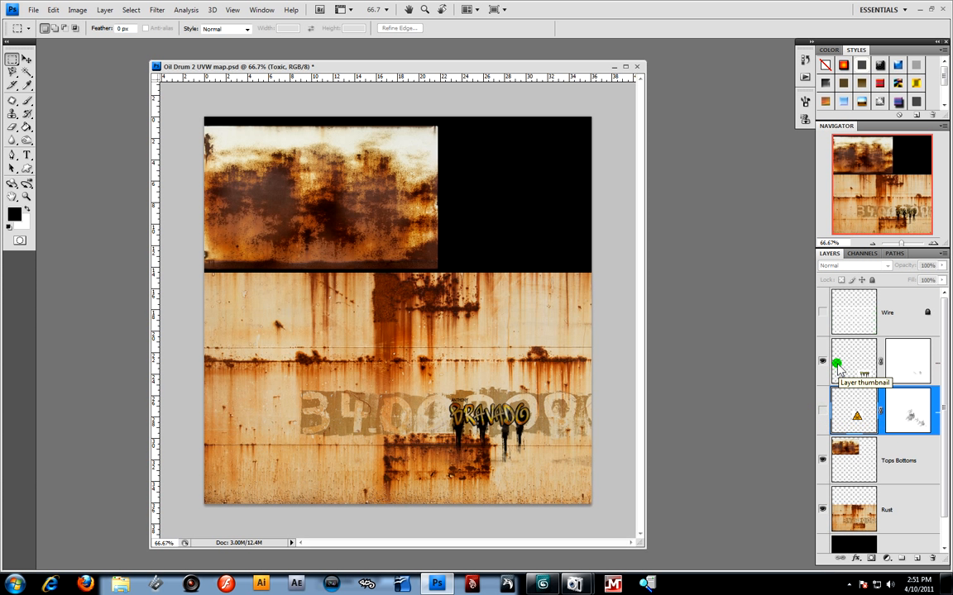
{"action": "left_click", "coordinate": [936, 364]}
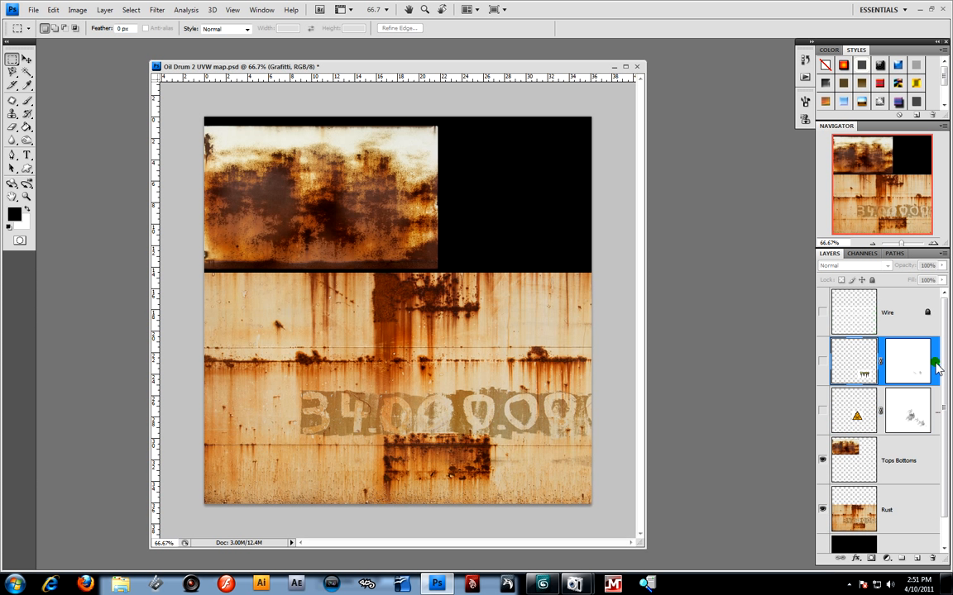
{"action": "left_click", "coordinate": [933, 407], "text": "shift"}
{"action": "left_click", "coordinate": [940, 453], "text": "shift"}
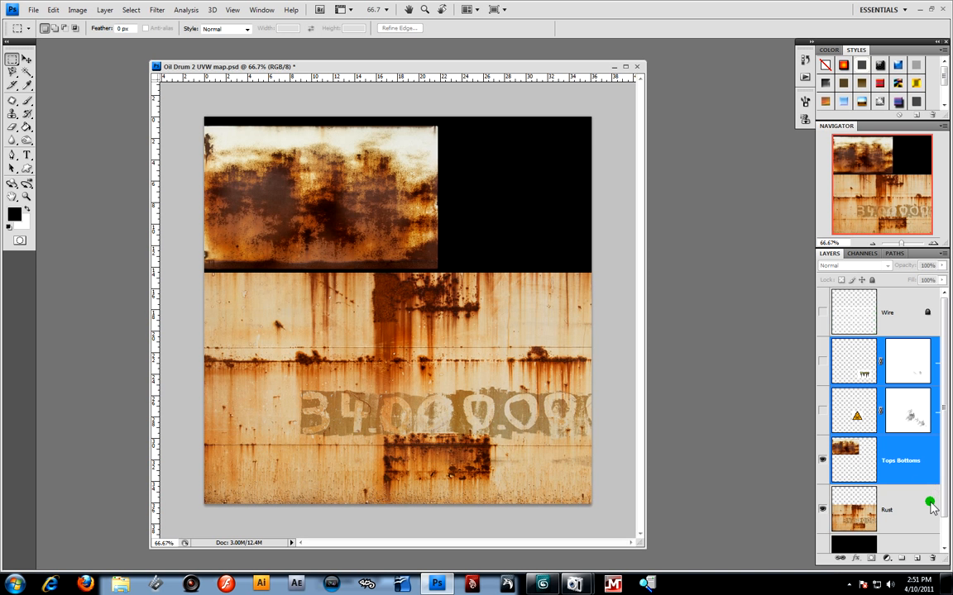
{"action": "left_click", "coordinate": [933, 505], "text": "shift"}
{"action": "right_click", "coordinate": [929, 463]}
{"action": "left_click", "coordinate": [852, 428]}
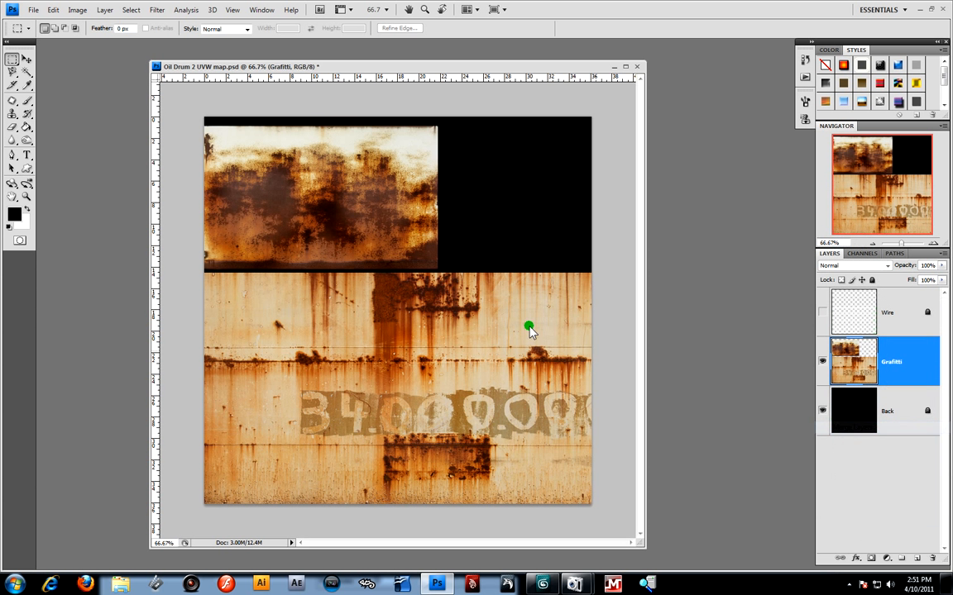
Fully desaturate the merged rust layer without the sign and graffiti, using Hue/Saturation
{"action": "left_click", "coordinate": [77, 10]}
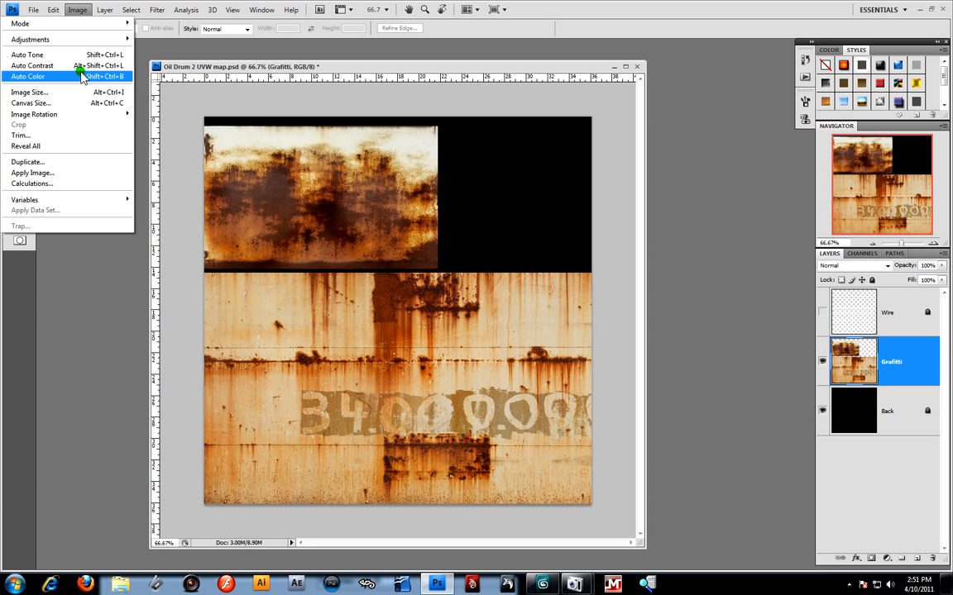
{"action": "mouse_move", "coordinate": [78, 39]}
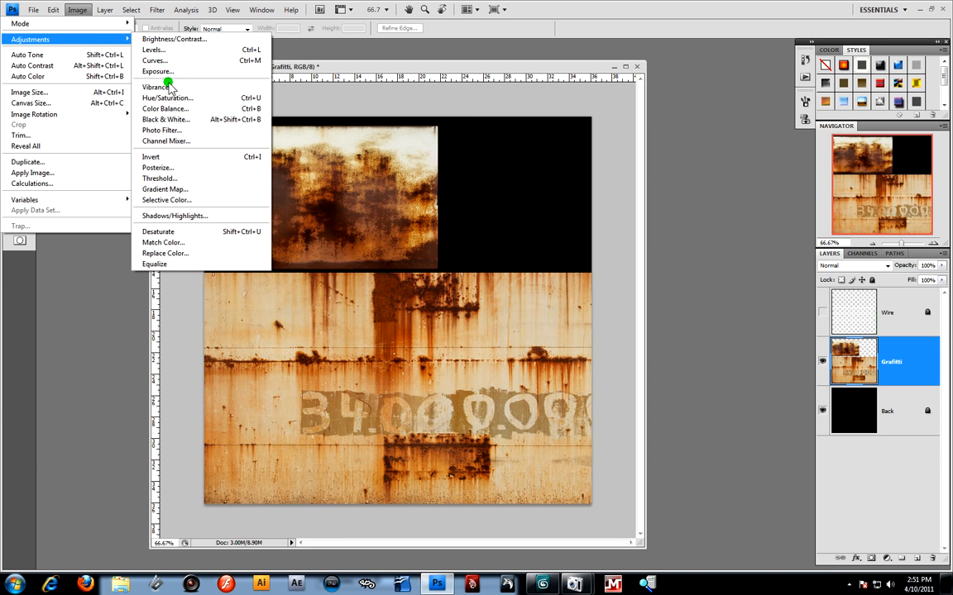
{"action": "left_click", "coordinate": [165, 98]}
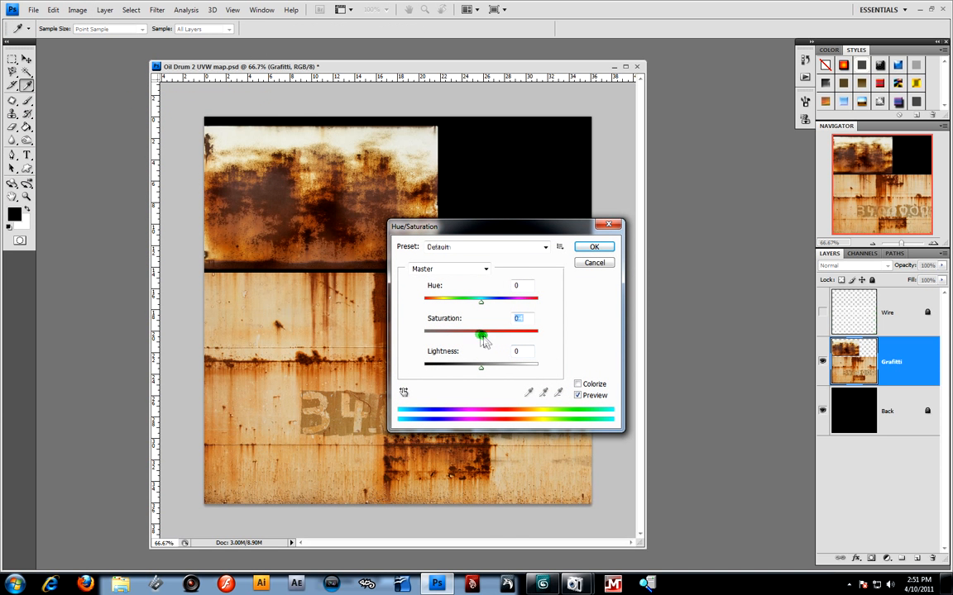
{"action": "left_click_drag", "start_coordinate": [482, 339], "coordinate": [400, 329]}
{"action": "left_click", "coordinate": [595, 245]}
Save a JPEG copy of the greyscale map as Unwrap Oil Drum Bump.jpg in the Oil Drum Textures folder
{"action": "left_click", "coordinate": [33, 10]}
{"action": "left_click", "coordinate": [55, 156]}
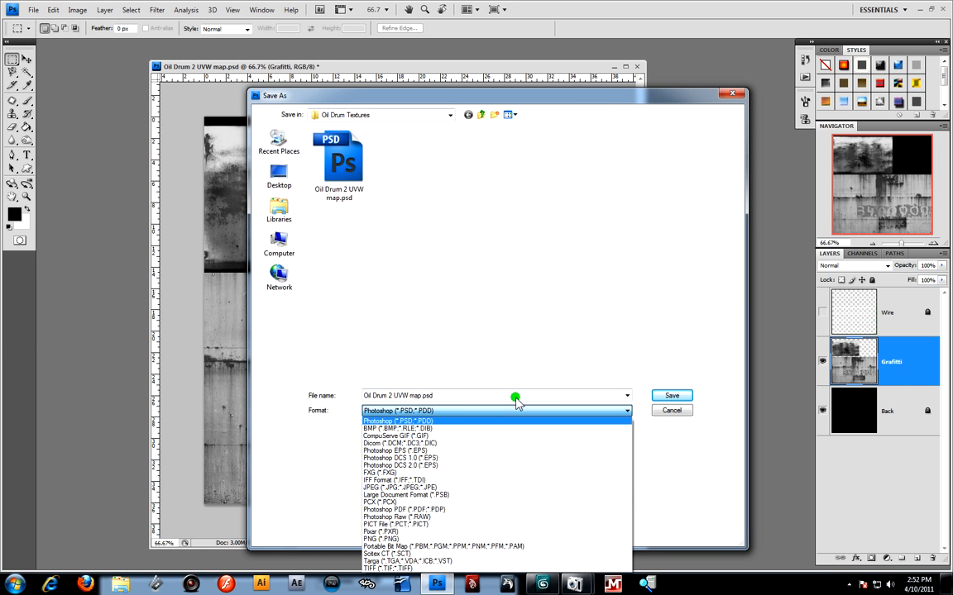
{"action": "left_click", "coordinate": [403, 489]}
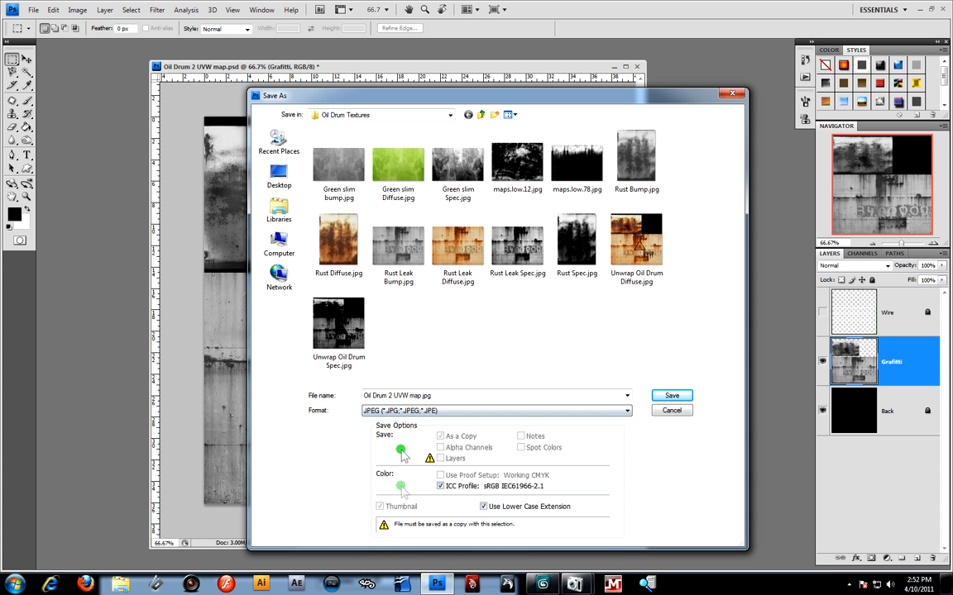
{"action": "left_click", "coordinate": [635, 246]}
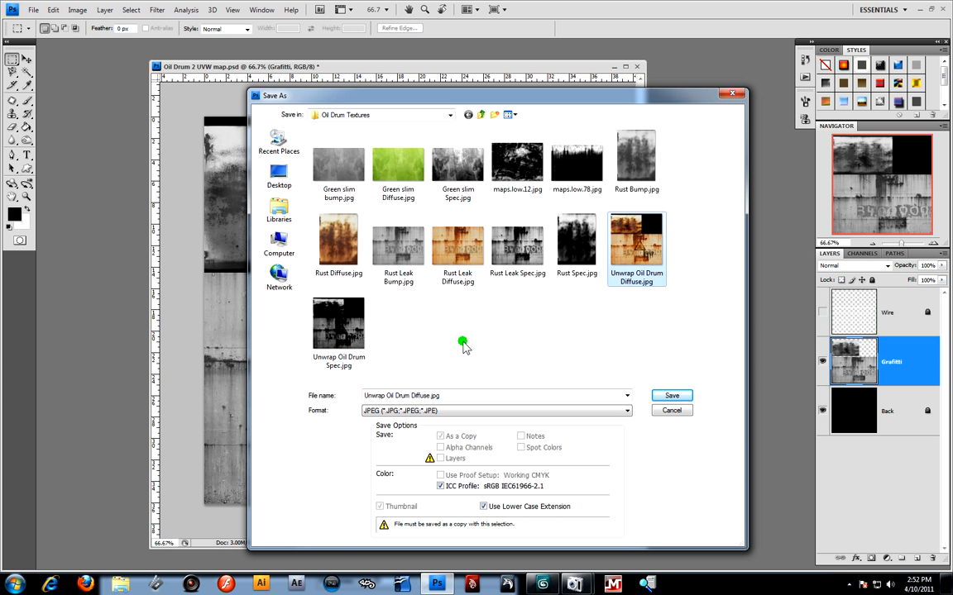
{"action": "left_click", "coordinate": [427, 395]}
{"action": "left_click", "coordinate": [427, 395]}
{"action": "left_click", "coordinate": [447, 411]}
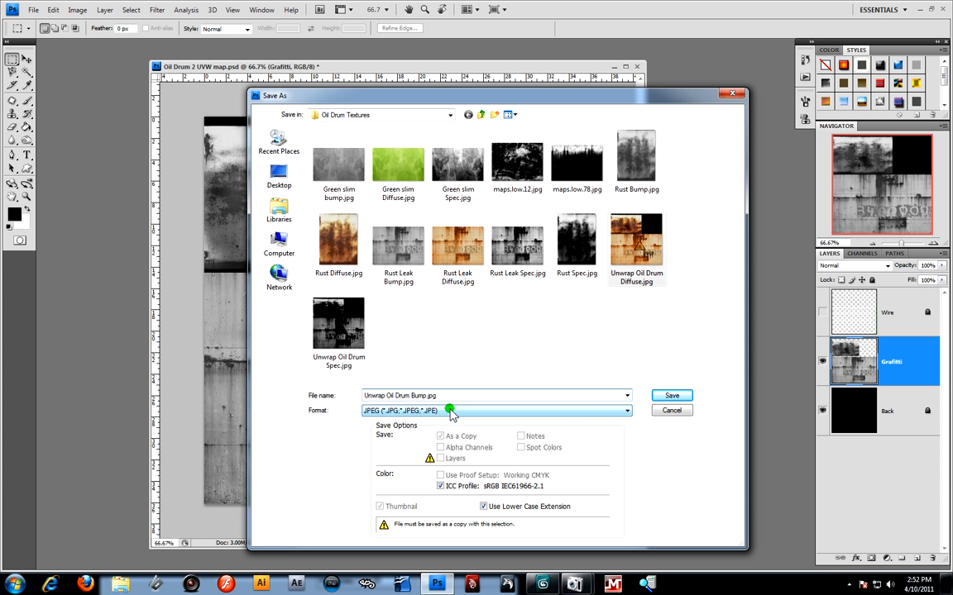
{"action": "left_click", "coordinate": [671, 395]}
{"action": "left_click", "coordinate": [543, 161]}
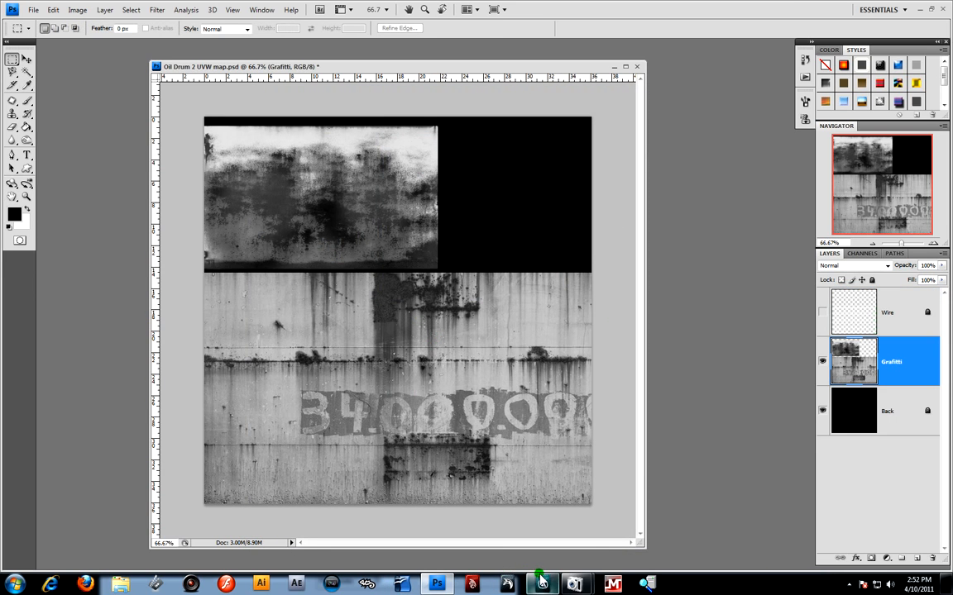
Switch to 3ds Max, dismiss the old render, and bring up the top-level settings of Oil Drum 1's material
{"action": "left_click", "coordinate": [494, 586]}
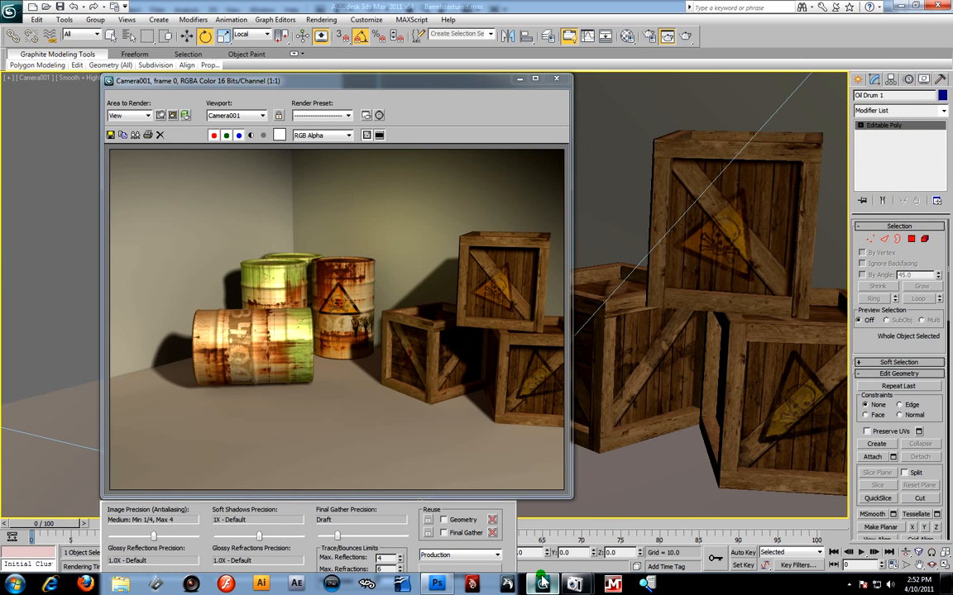
{"action": "left_click", "coordinate": [561, 80]}
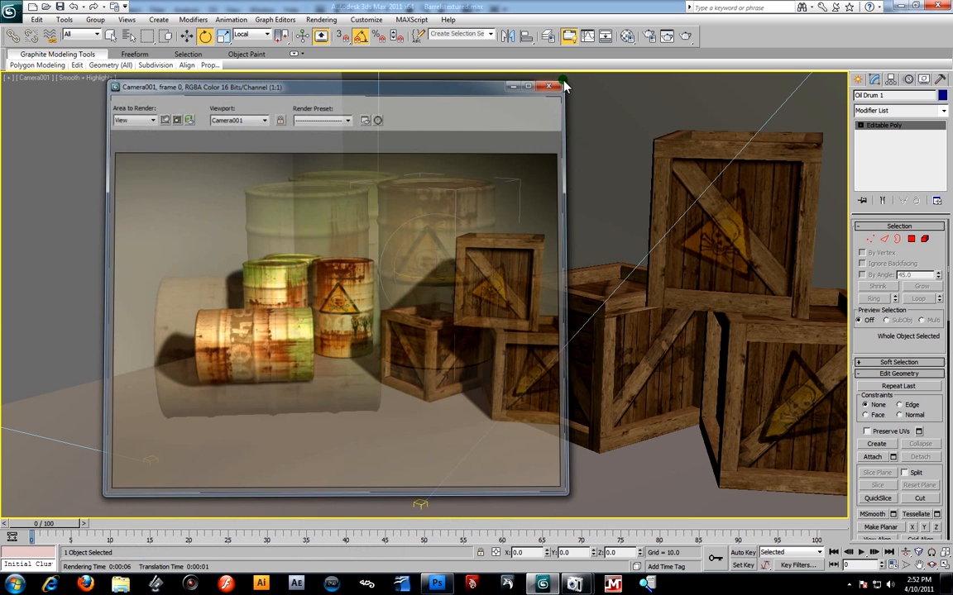
{"action": "key", "text": "m"}
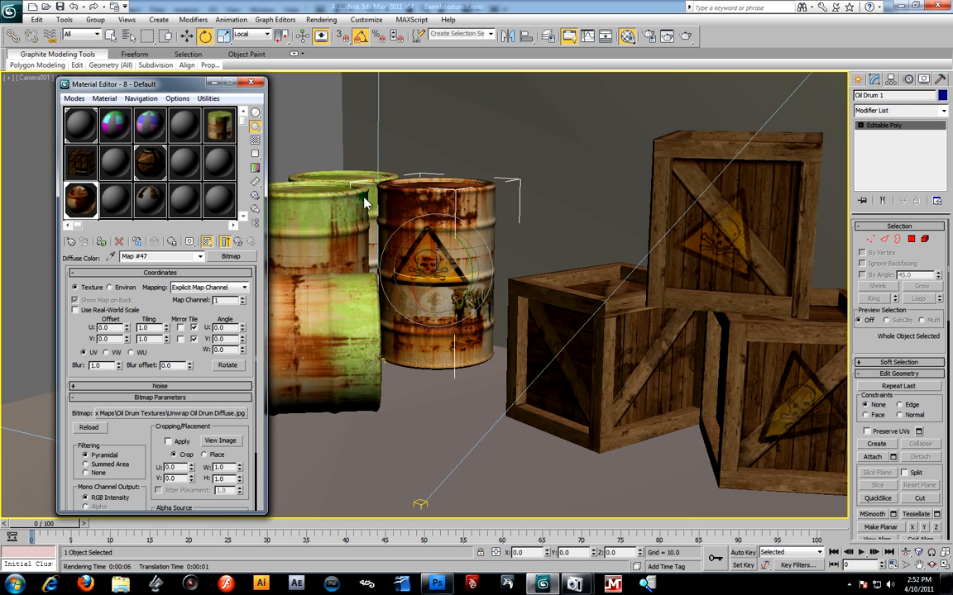
{"action": "left_click", "coordinate": [238, 241]}
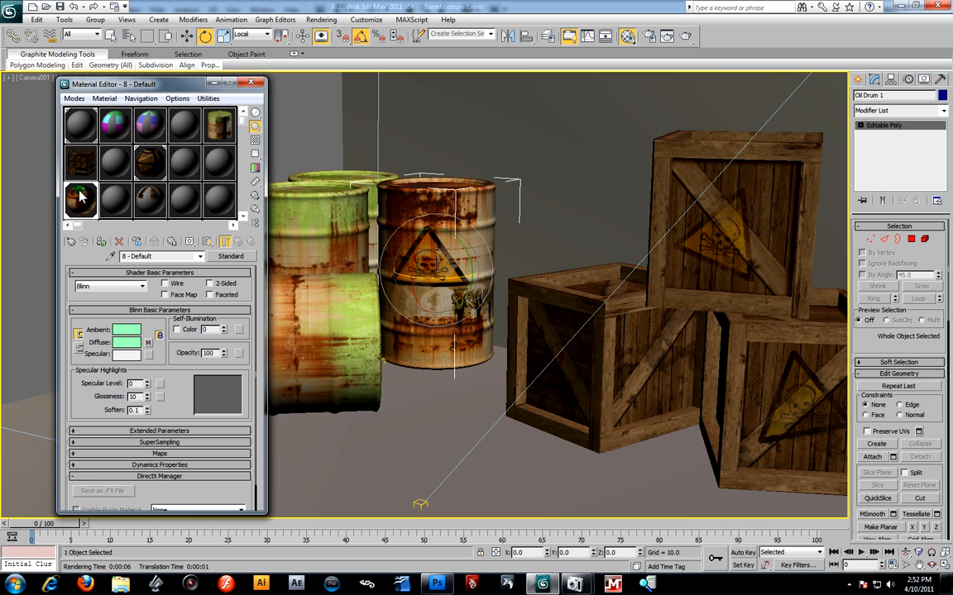
Enable the material's Specular Level map and assign it the bitmap Unwrap Oil Drum Spec.jpg from Oil Drum Textures
{"action": "left_click", "coordinate": [83, 454]}
{"action": "left_click", "coordinate": [75, 327]}
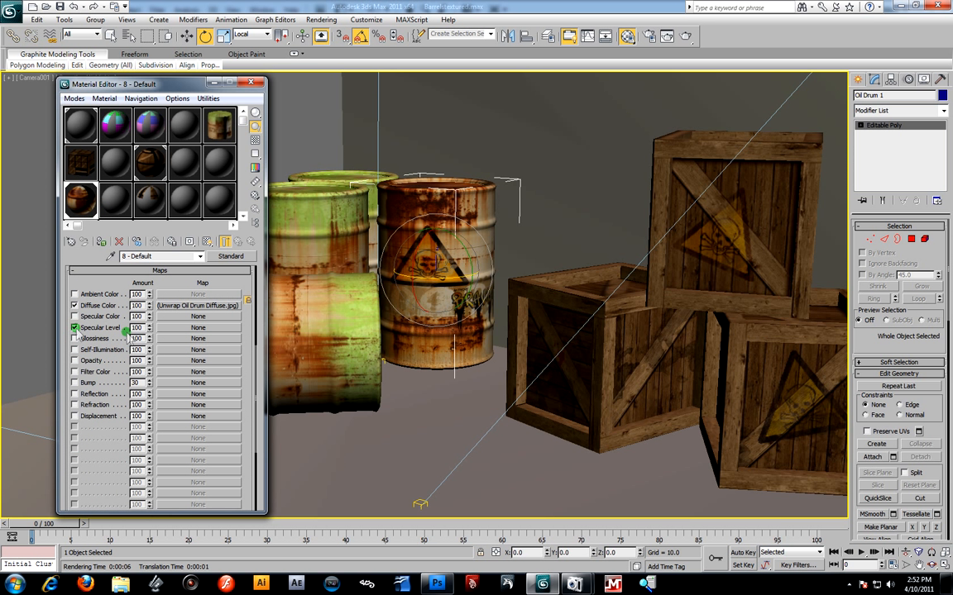
{"action": "left_click", "coordinate": [197, 328]}
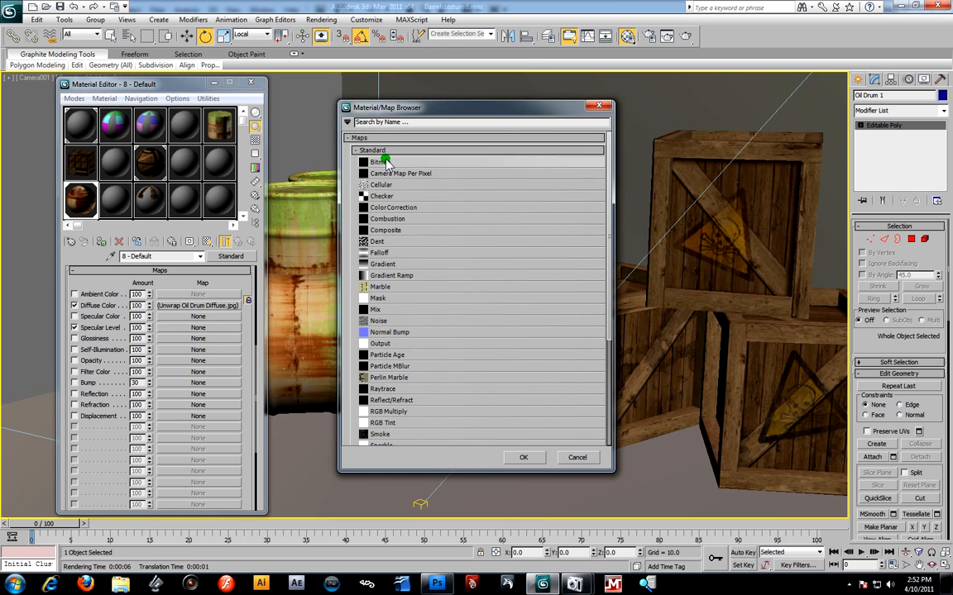
{"action": "double_click", "coordinate": [385, 163]}
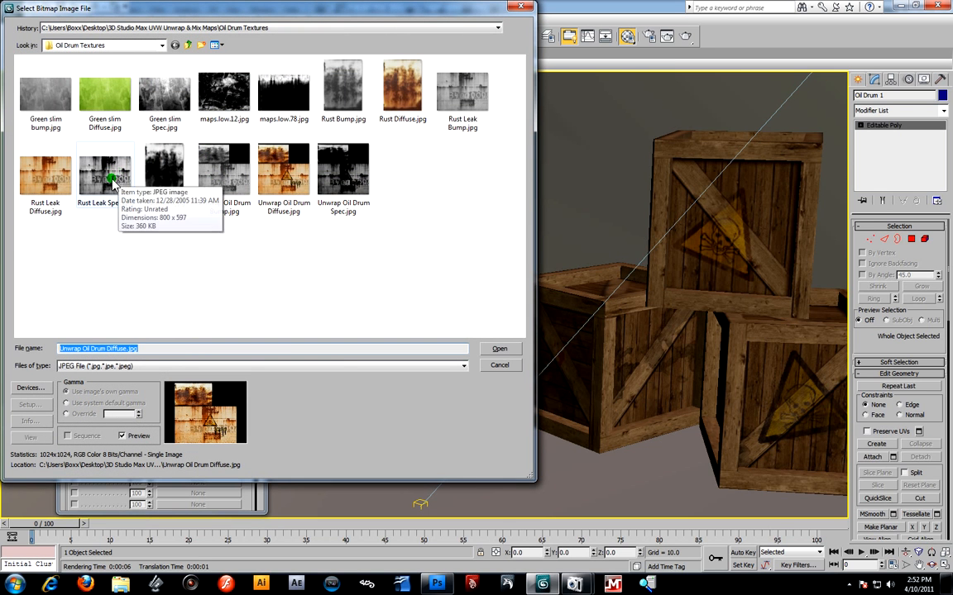
{"action": "left_click", "coordinate": [341, 178]}
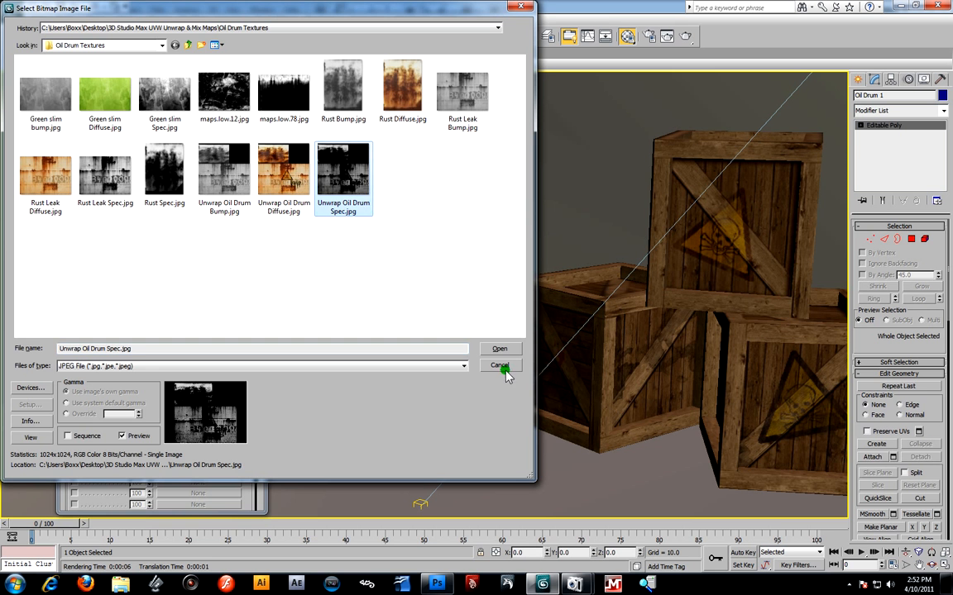
{"action": "left_click", "coordinate": [499, 348]}
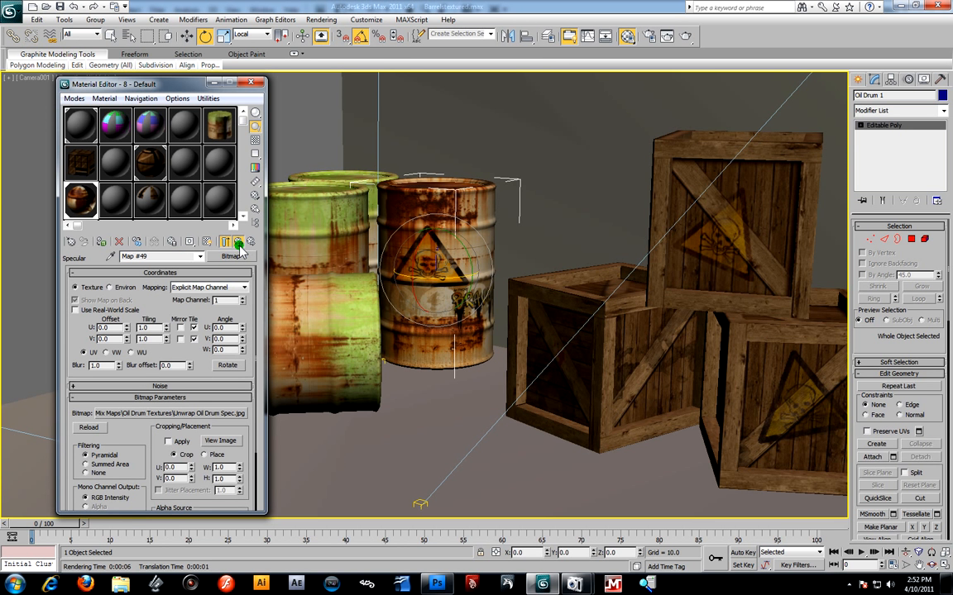
Enable the material's Bump map and assign it the bitmap Unwrap Oil Drum Bump.jpg from Oil Drum Textures
{"action": "left_click", "coordinate": [238, 243]}
{"action": "left_click", "coordinate": [73, 383]}
{"action": "left_click", "coordinate": [197, 383]}
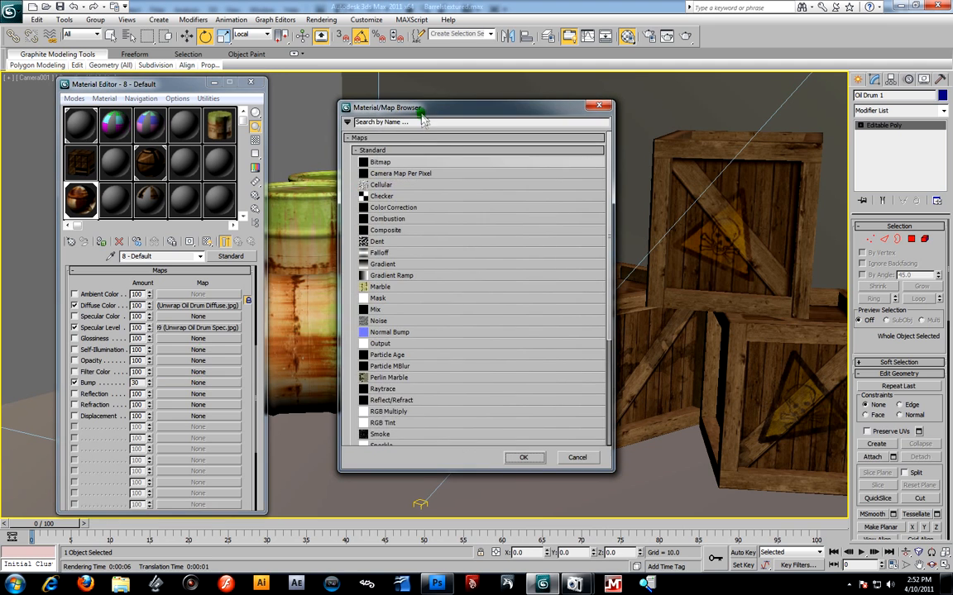
{"action": "double_click", "coordinate": [401, 171]}
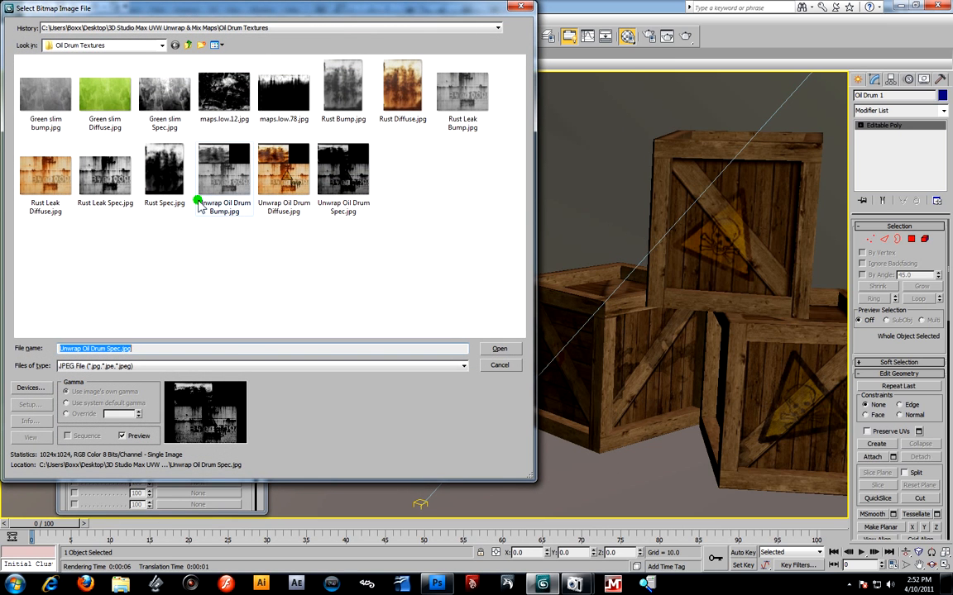
{"action": "left_click", "coordinate": [223, 175]}
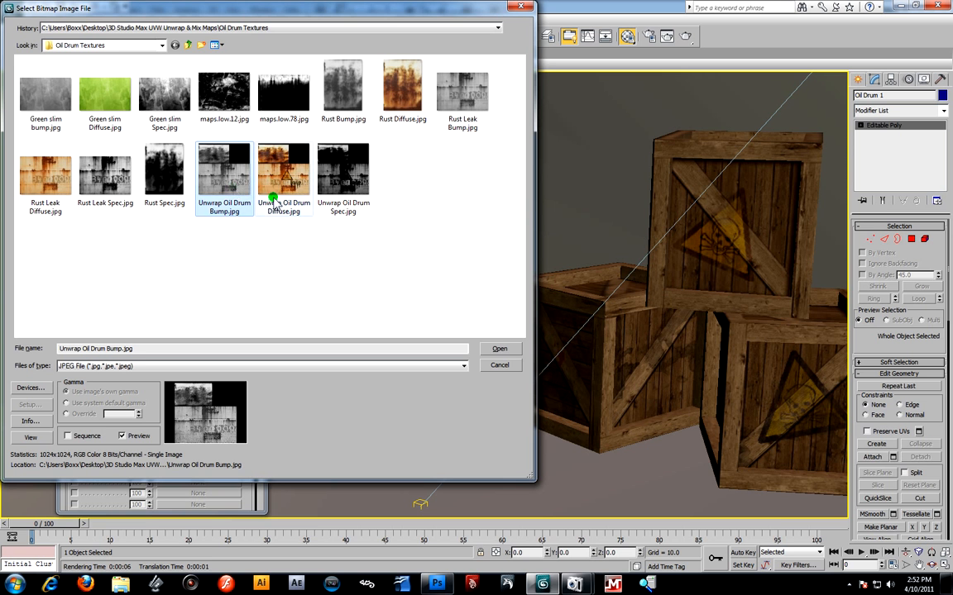
{"action": "left_click", "coordinate": [500, 348]}
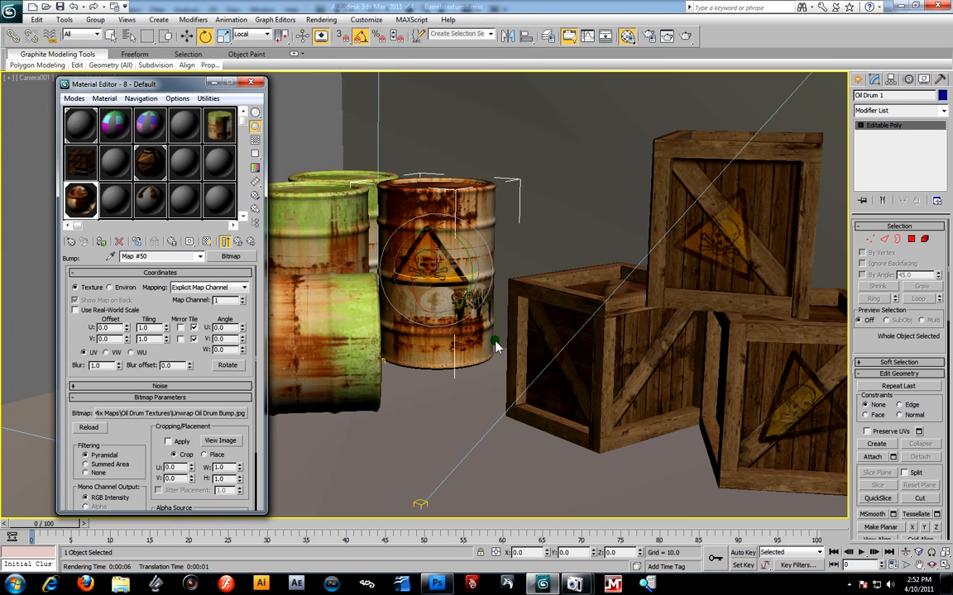
Inspect the drum material on an enlarged sample sphere, then render the Camera001 view with the new maps
{"action": "double_click", "coordinate": [86, 206]}
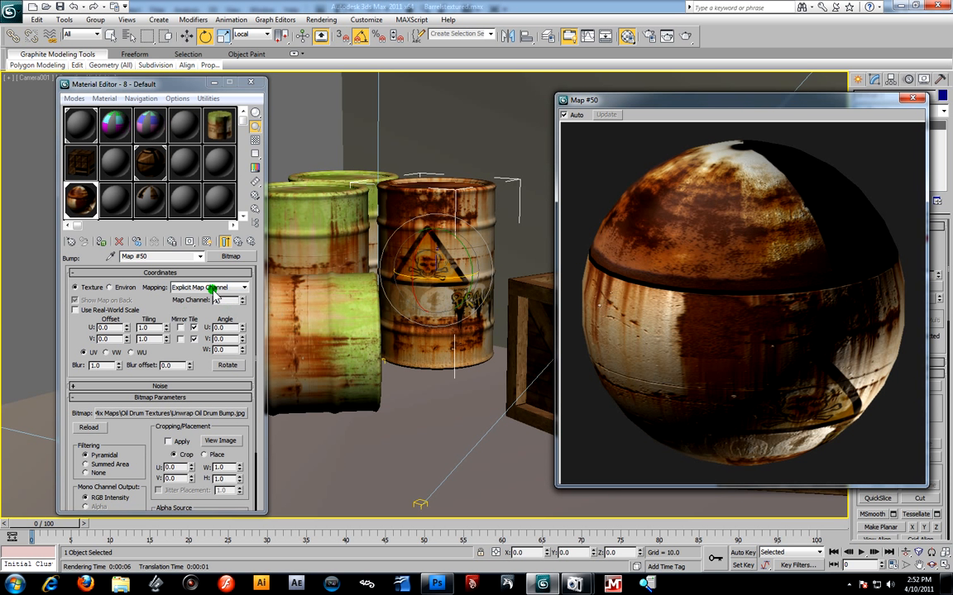
{"action": "left_click", "coordinate": [237, 242]}
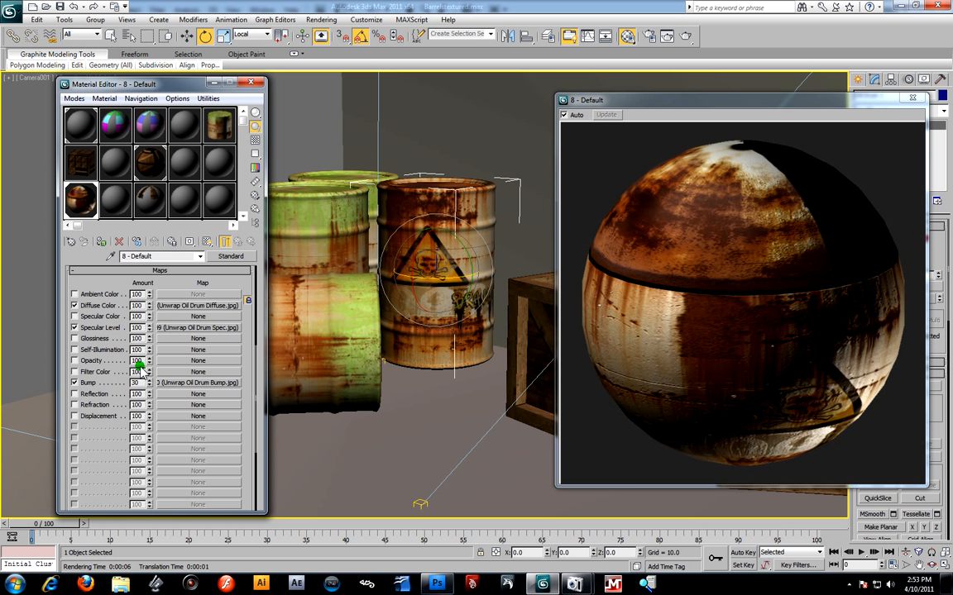
{"action": "left_click", "coordinate": [911, 103]}
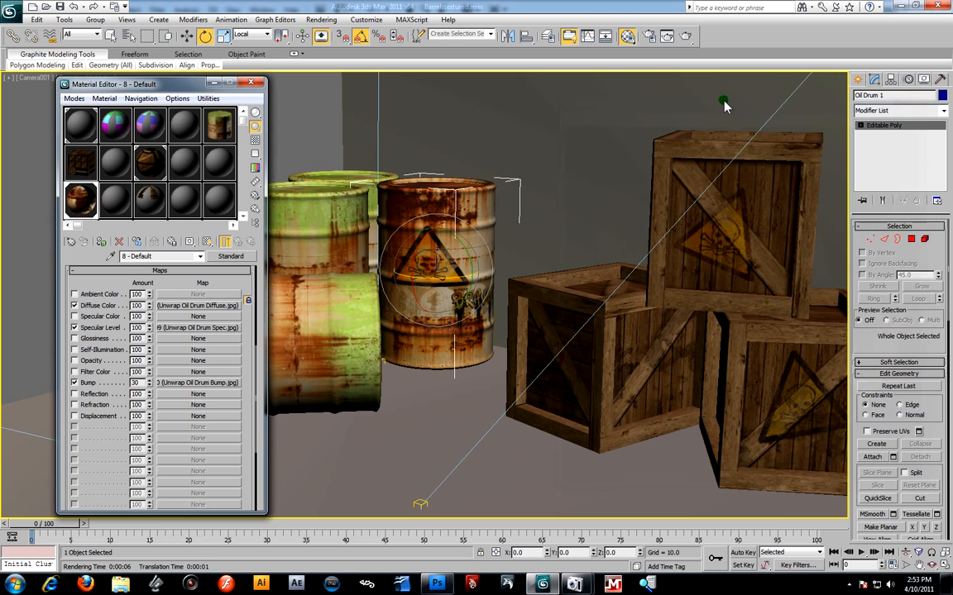
{"action": "left_click", "coordinate": [251, 83]}
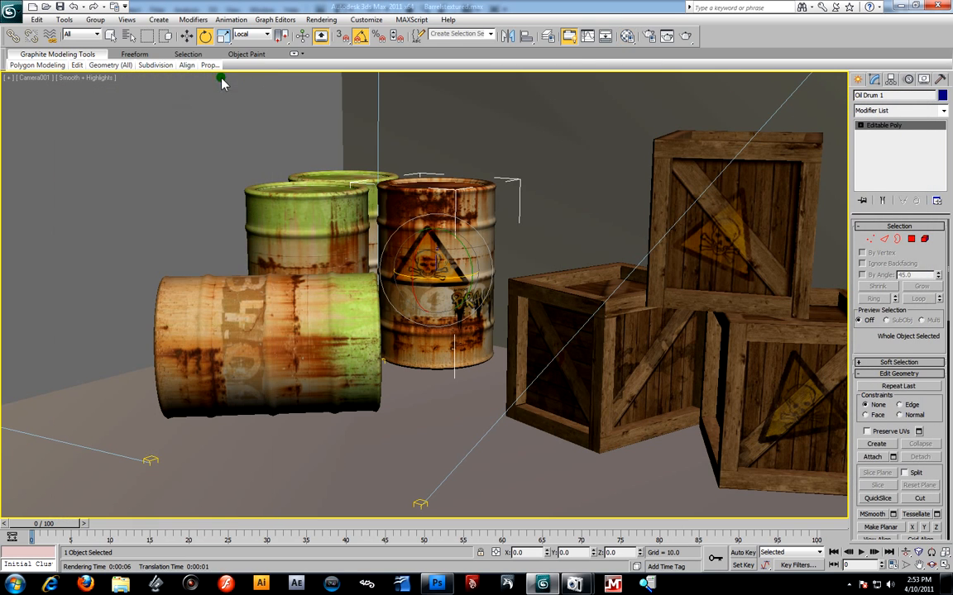
{"action": "left_click", "coordinate": [685, 36]}
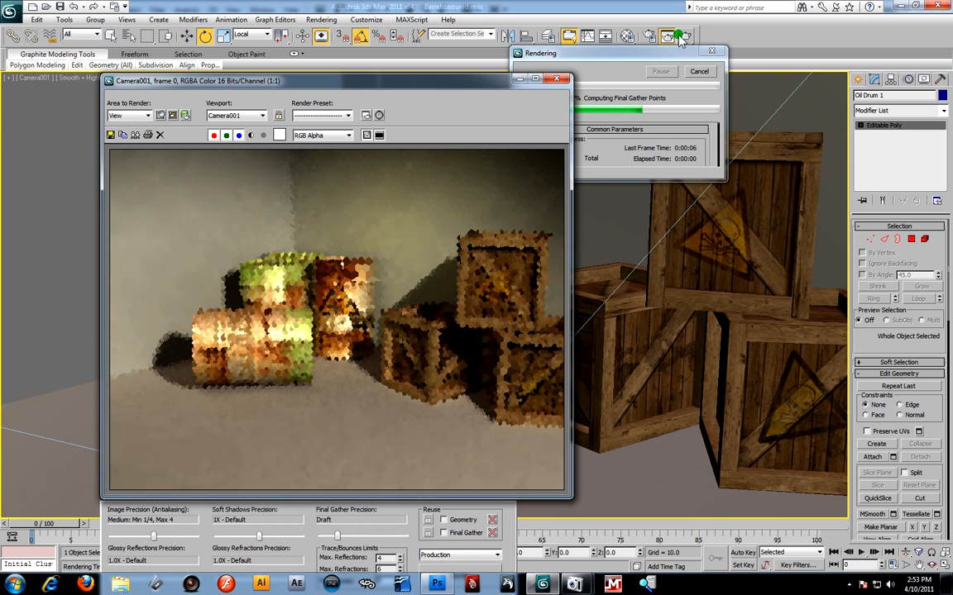